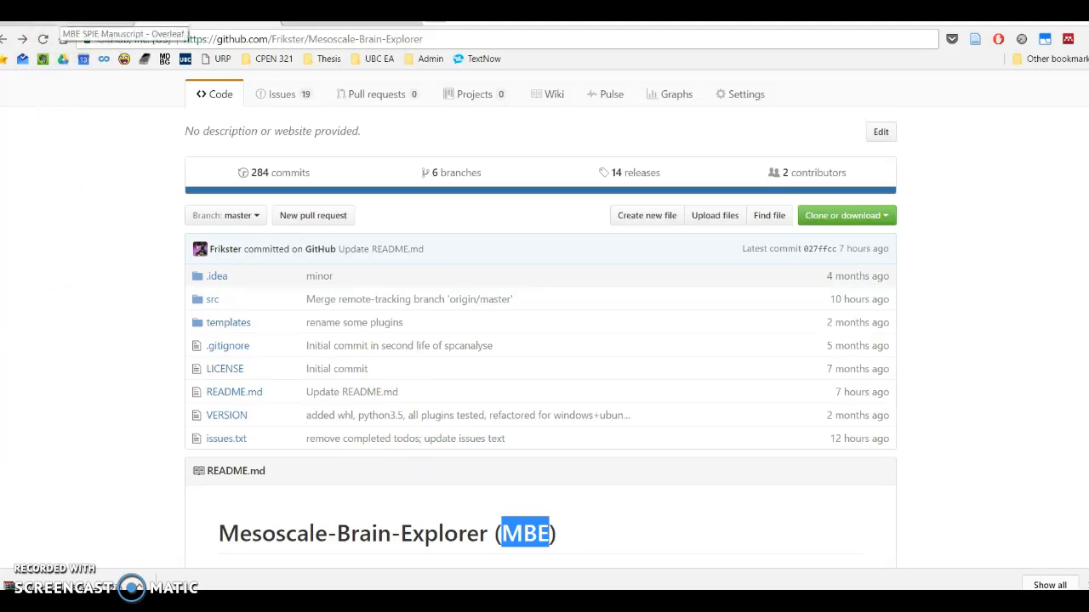
Switch to the Overleaf manuscript and examine the brain map, activity plot and connectivity matrix figures in its preview.
click(60, 15)
scroll(989, 331, up, 14)
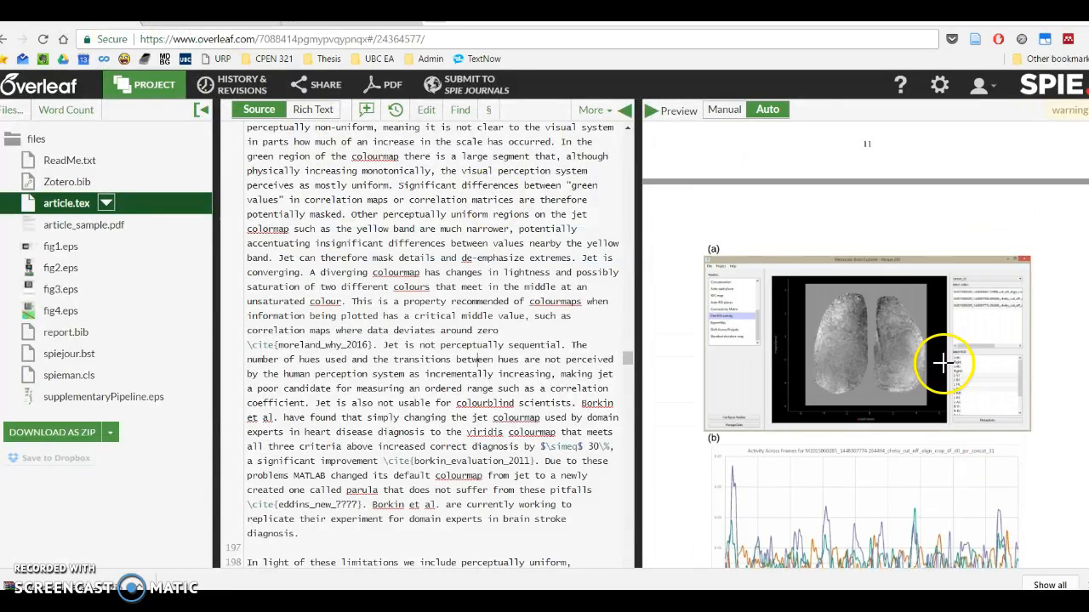
scroll(825, 217, up, 2)
scroll(825, 218, down, 4)
scroll(825, 218, up, 2)
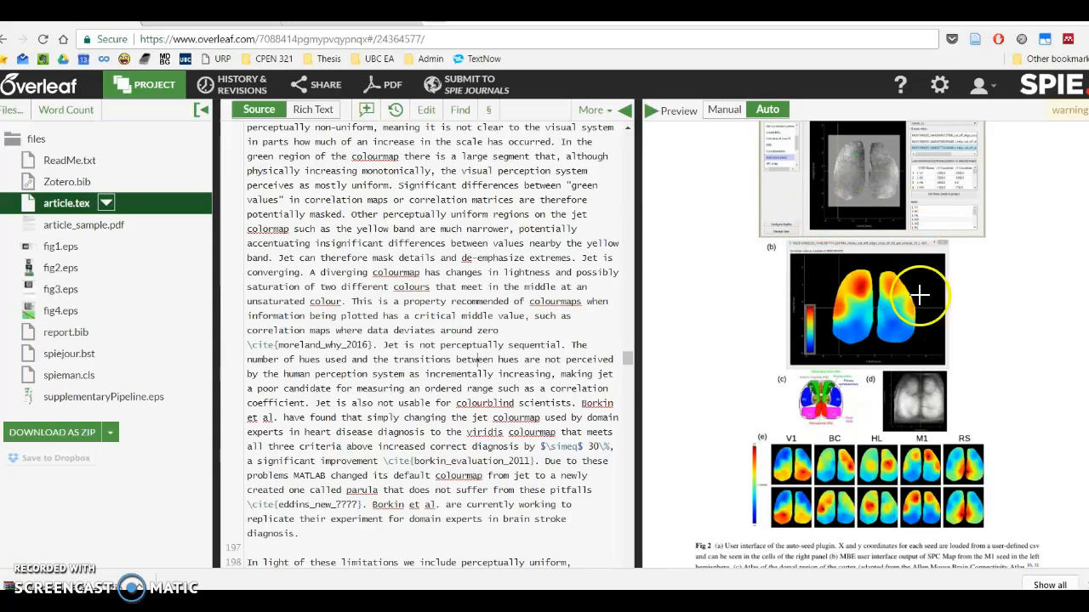
scroll(836, 306, down, 10)
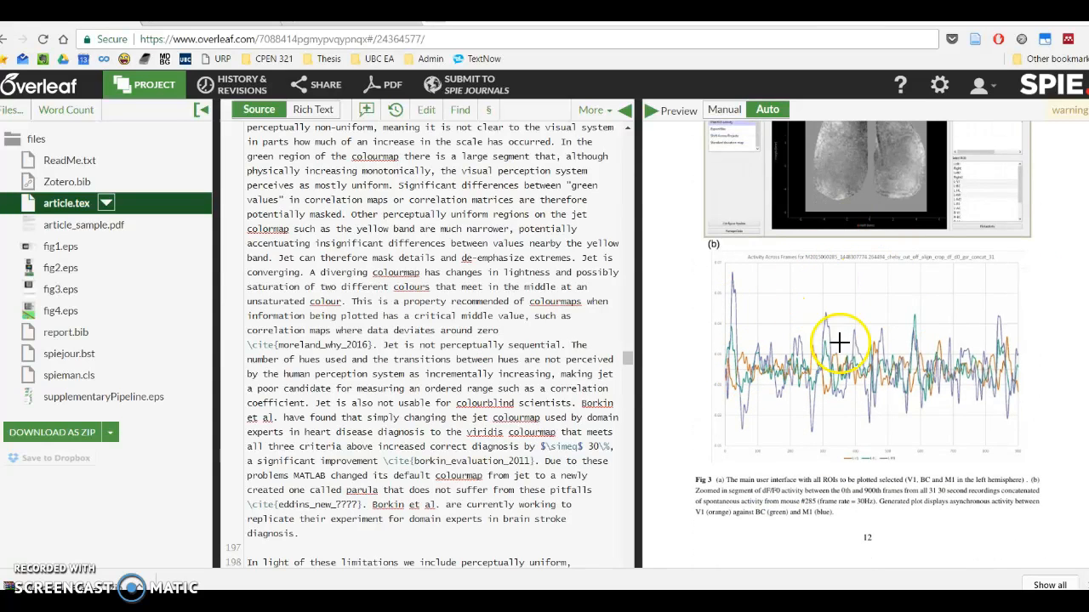
scroll(953, 364, up, 2)
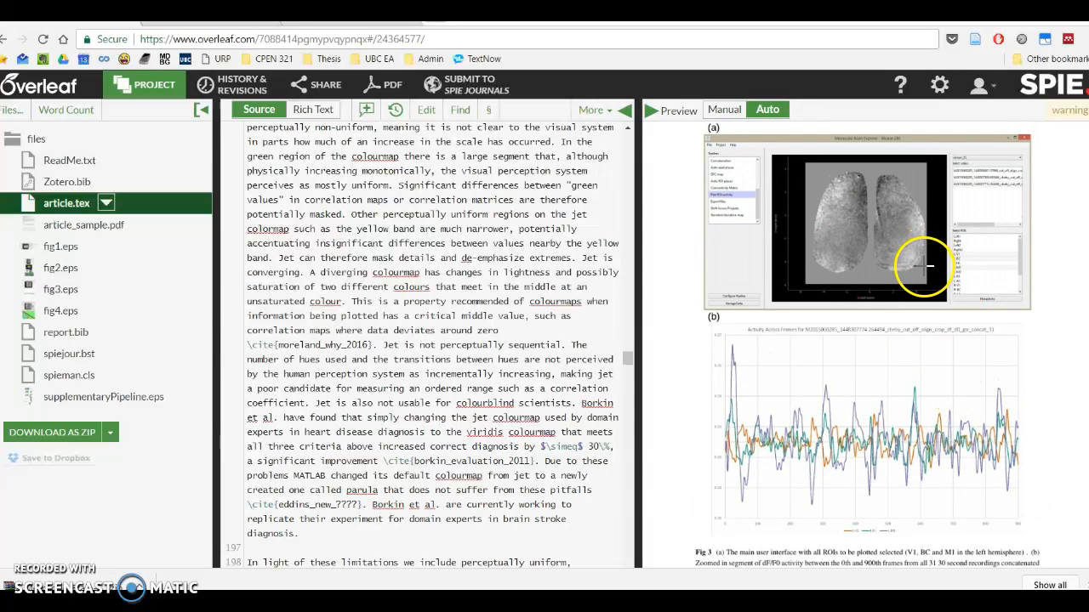
scroll(915, 324, down, 5)
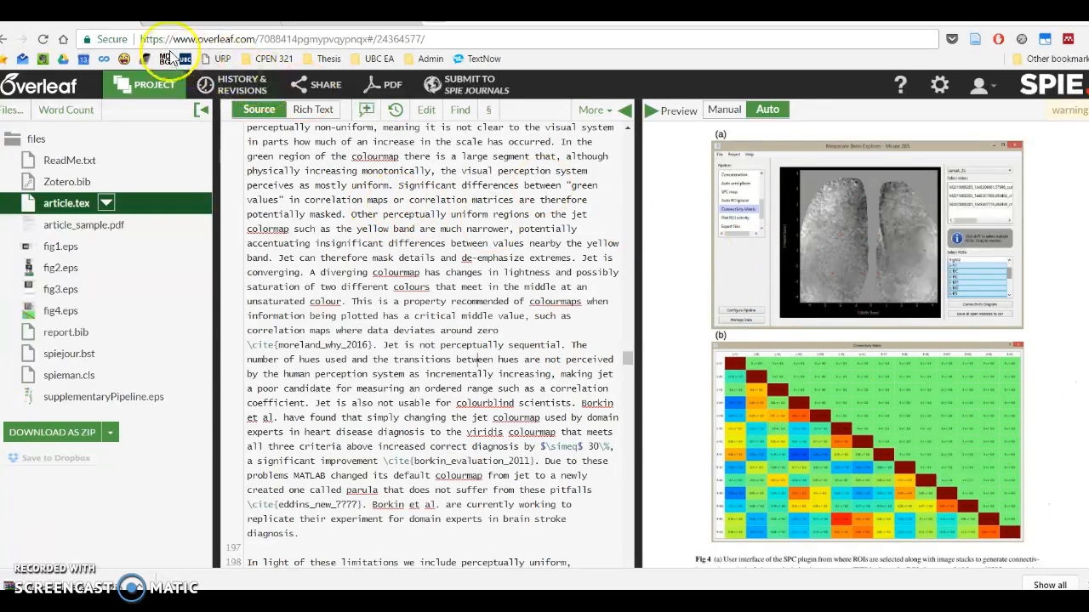
scroll(839, 304, up, 10)
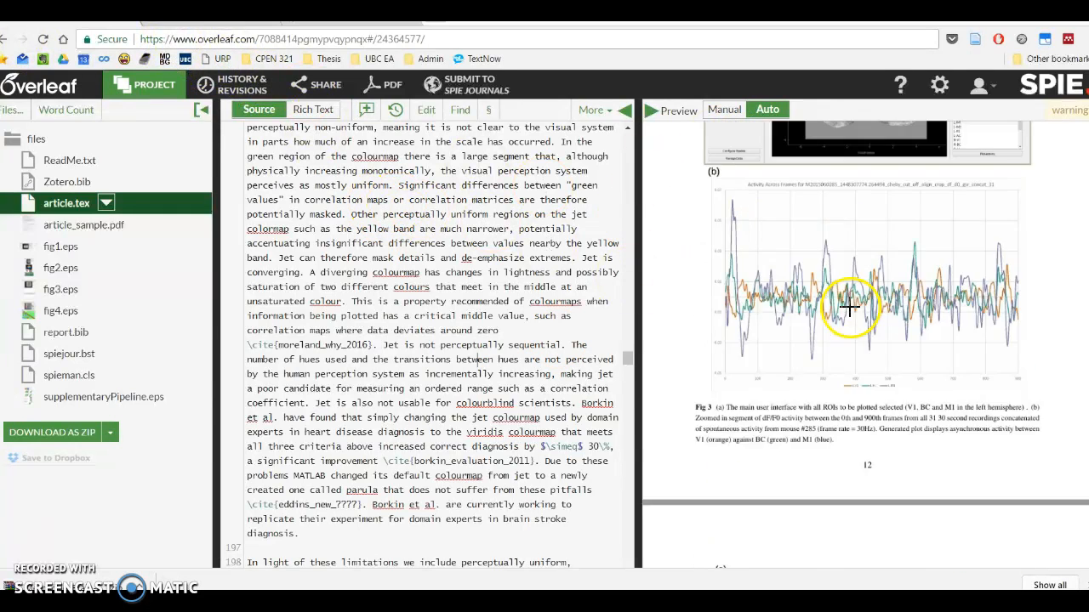
scroll(837, 372, down, 10)
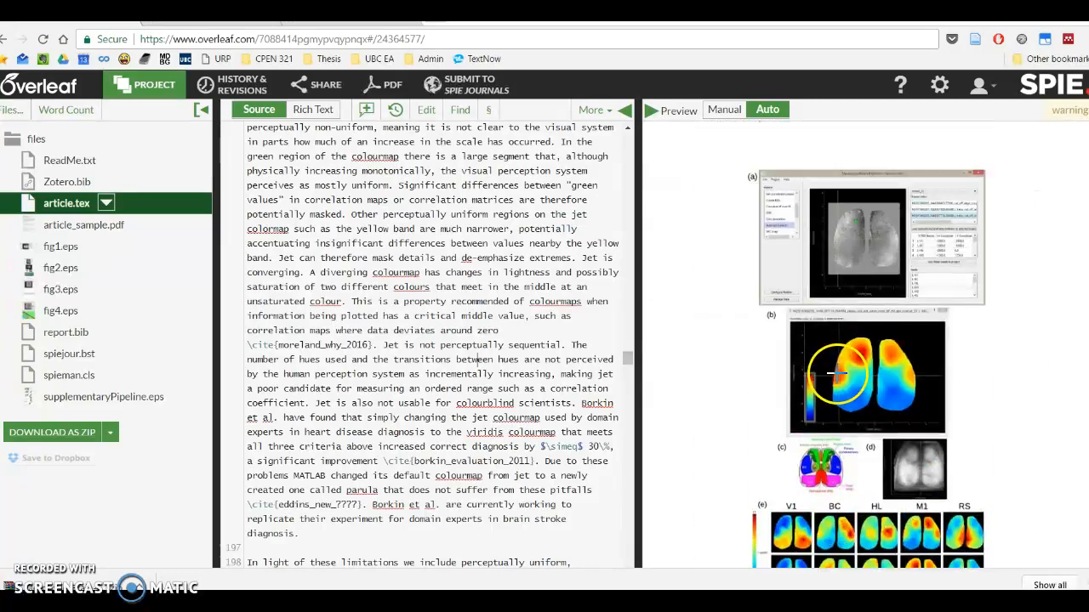
scroll(837, 373, up, 1)
Return to the Mesoscale-Brain-Explorer GitHub page, view the README's Installation section and highlight the repository URL.
click(192, 19)
scroll(353, 278, down, 3)
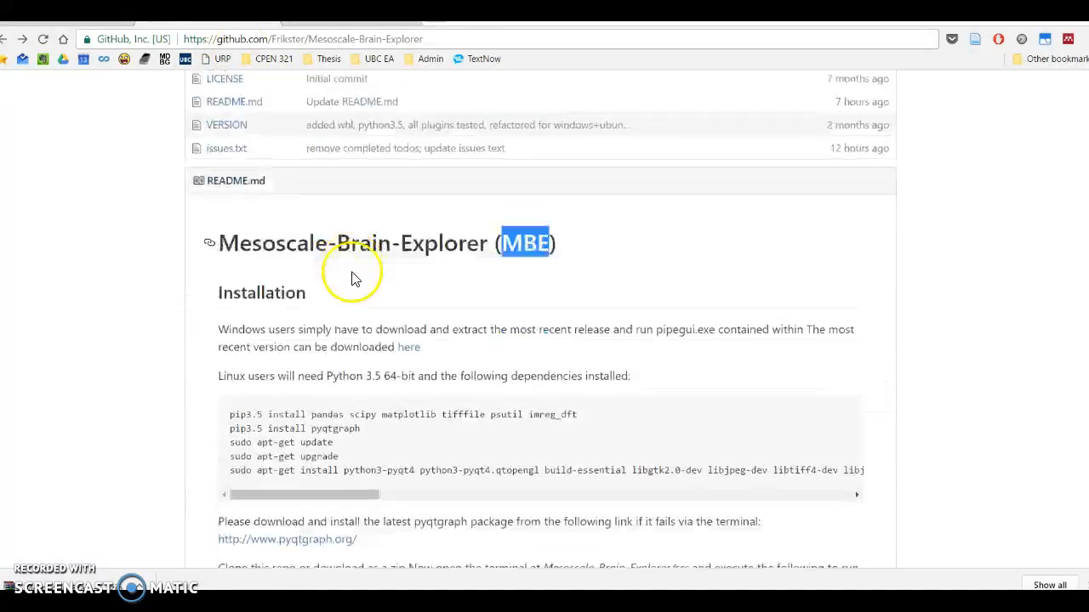
scroll(275, 272, down, 1)
scroll(290, 256, up, 2)
scroll(302, 245, down, 2)
scroll(302, 245, down, 1)
click(209, 38)
drag(440, 40, 182, 38)
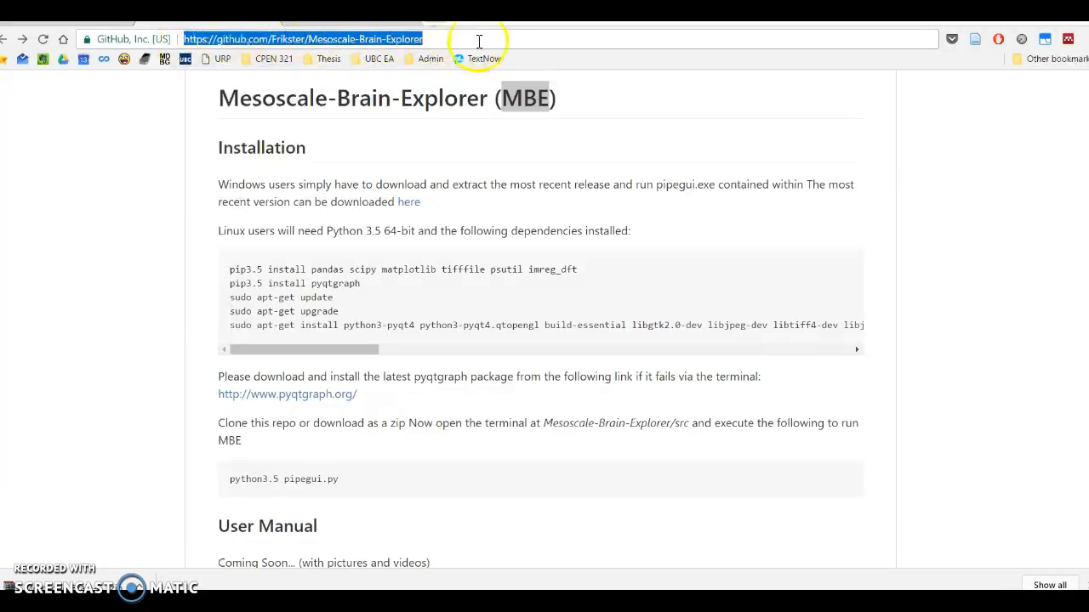
Highlight the Windows installation instructions, open the linked most recent release and highlight Mesoscale-Brain-Explorer-0.5.0.zip under Downloads.
click(453, 246)
drag(218, 184, 397, 197)
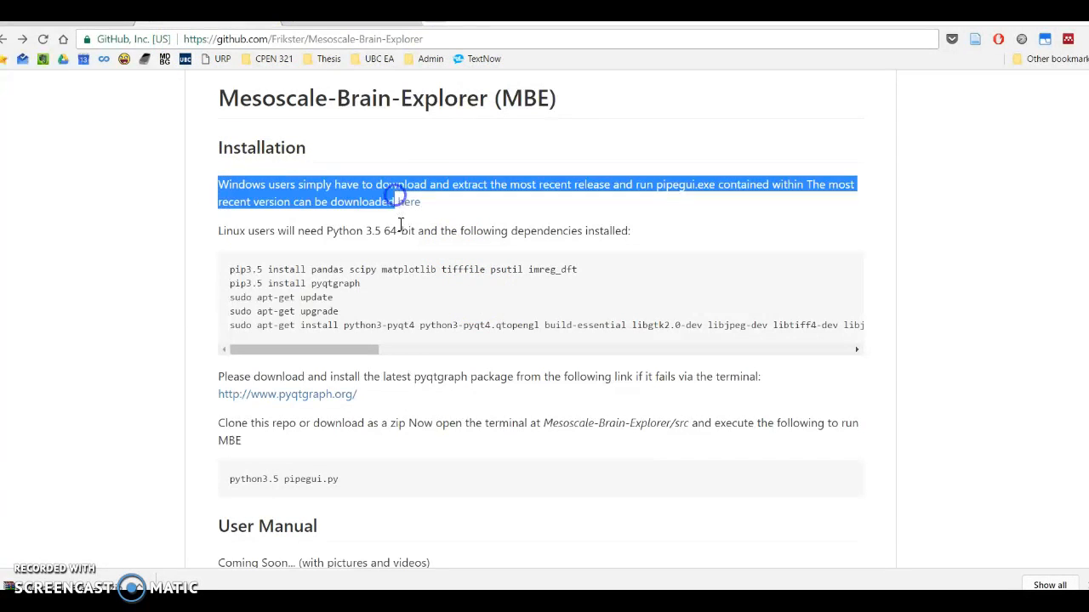
click(400, 224)
click(410, 209)
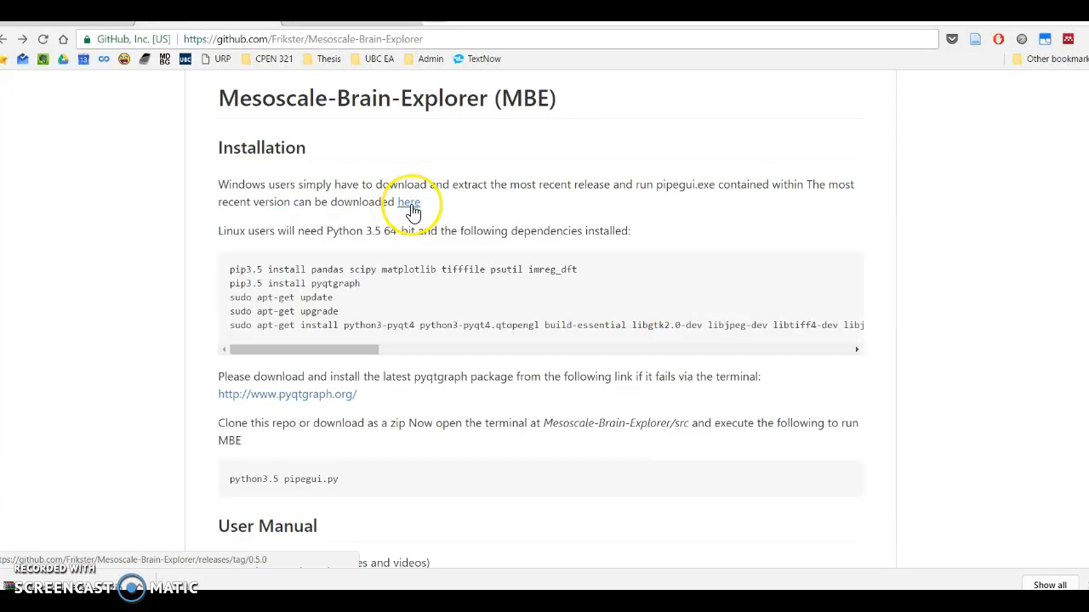
scroll(443, 289, down, 2)
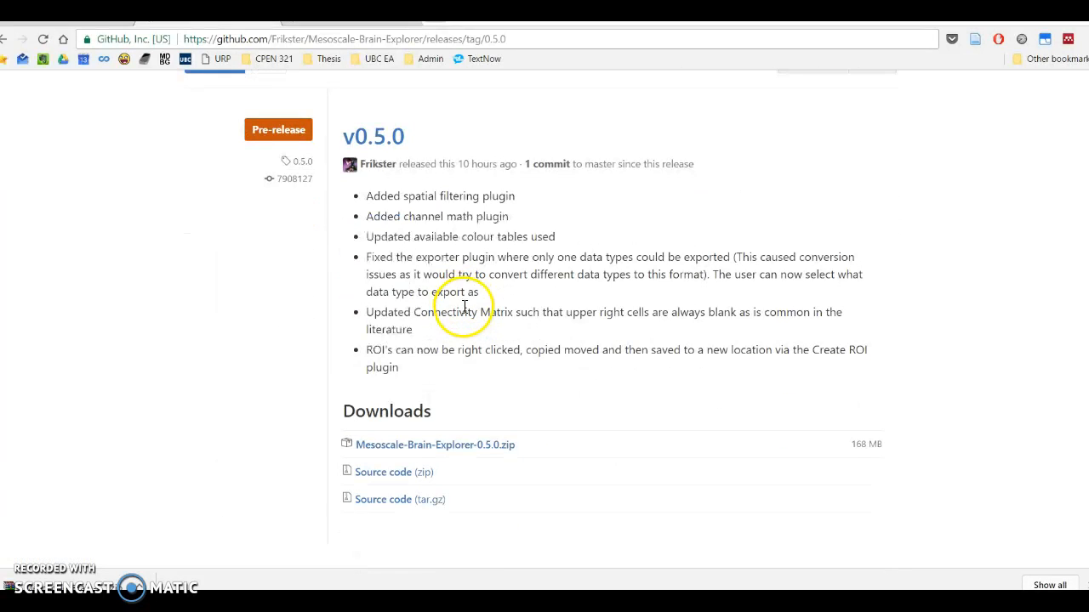
drag(530, 448, 371, 450)
click(417, 451)
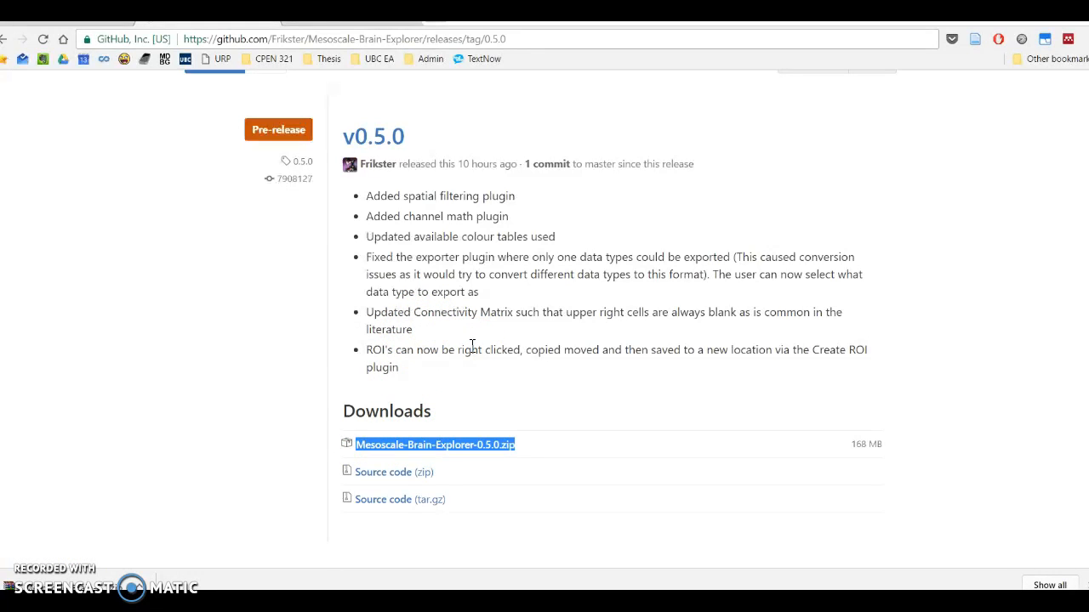
Go back to the repository README and review the For Developers section, highlighting its text and the list of .whl downloads.
click(5, 41)
scroll(323, 219, down, 6)
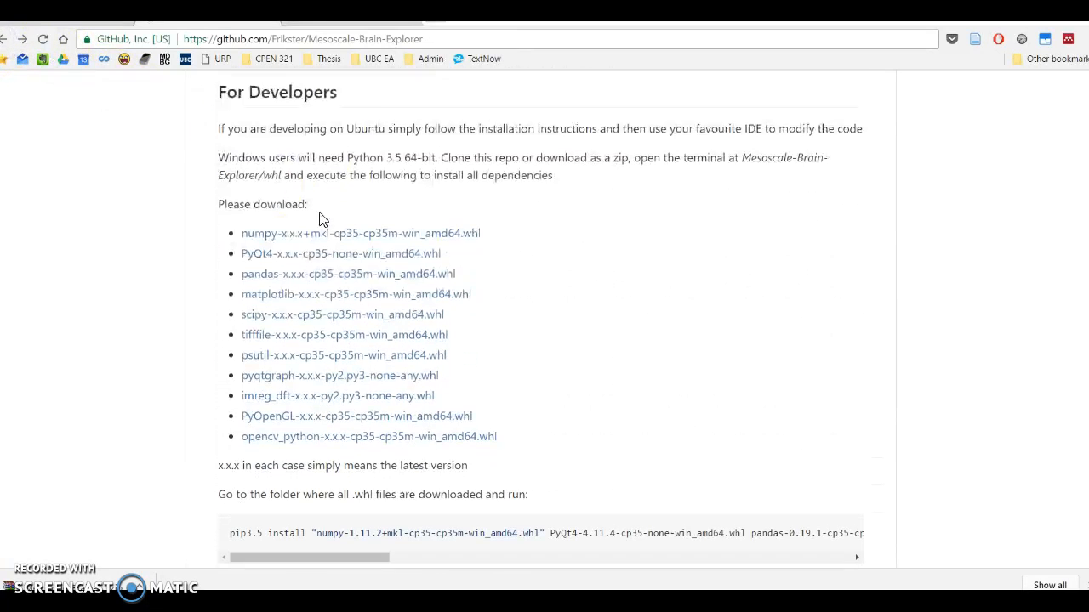
drag(220, 91, 645, 337)
scroll(655, 381, up, 4)
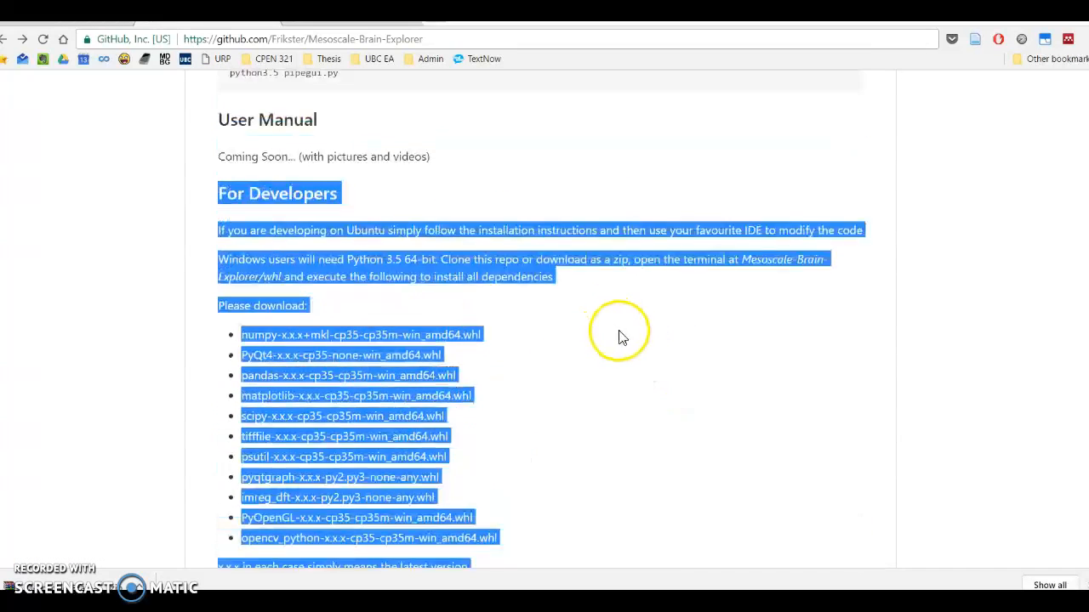
scroll(566, 338, down, 2)
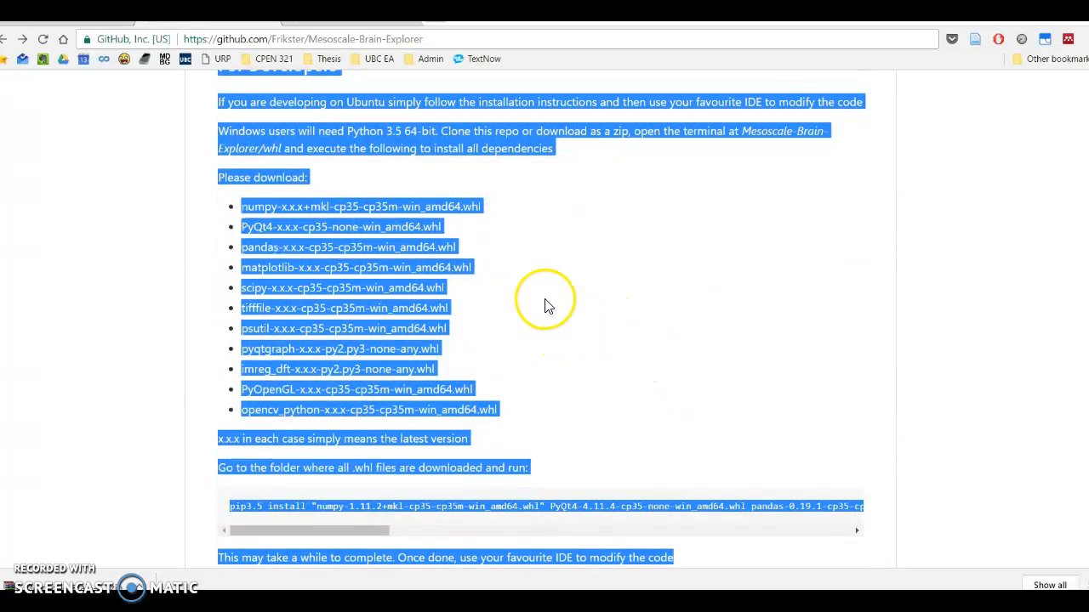
scroll(549, 308, up, 1)
click(549, 322)
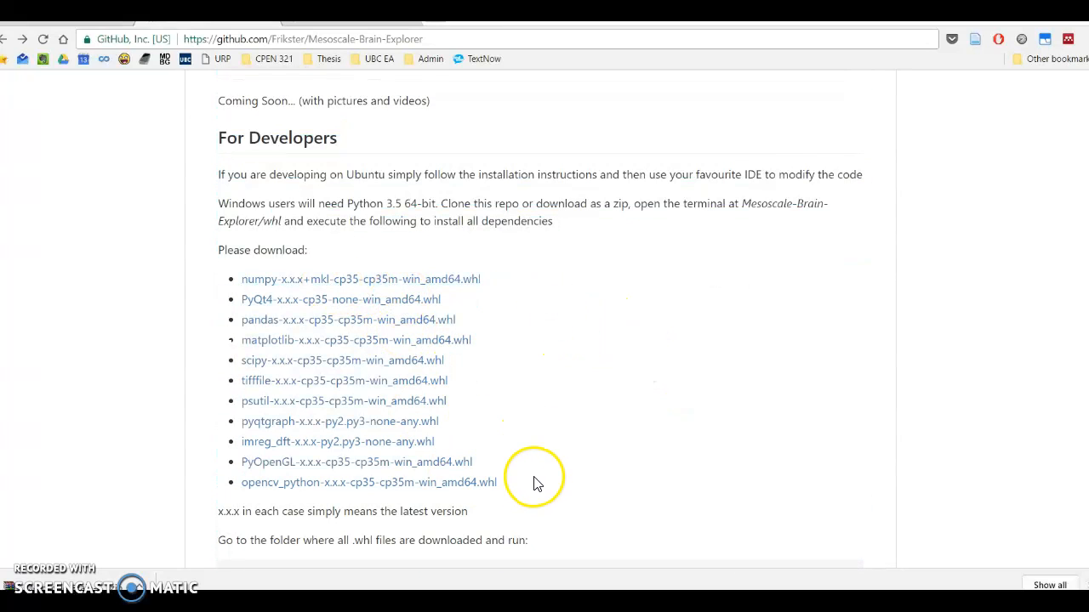
drag(518, 496, 235, 279)
click(292, 245)
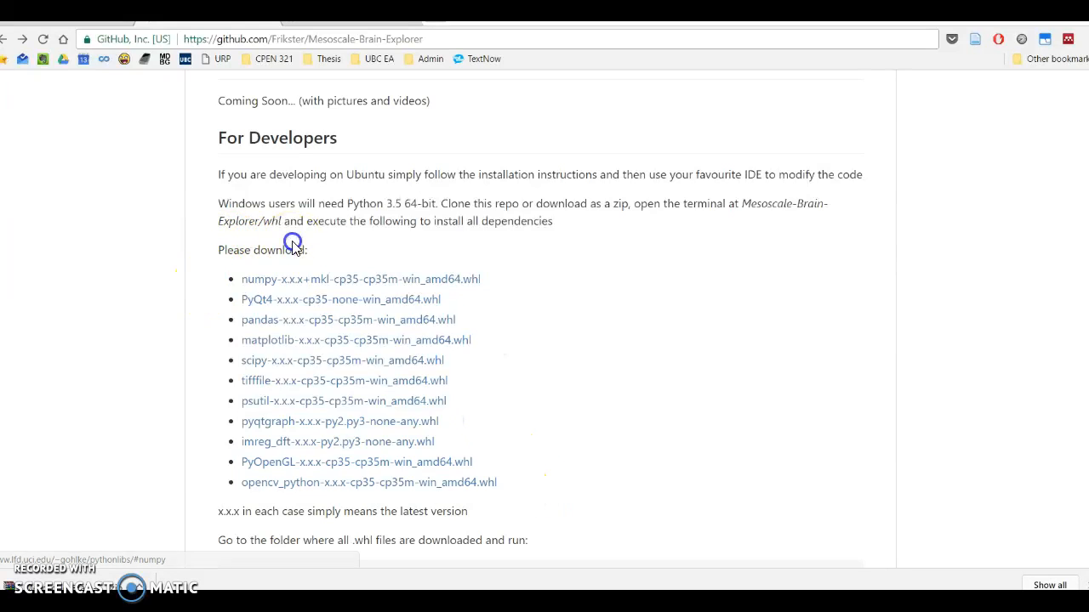
Review the end of the README and highlight the Custom Plugin Tutorial heading with its text.
scroll(401, 287, up, 2)
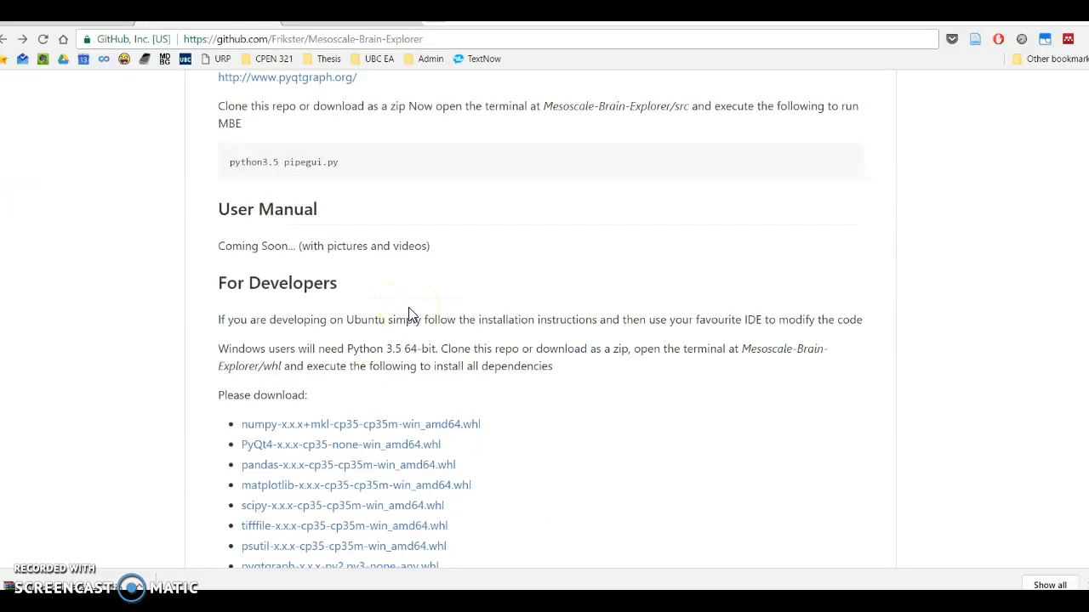
scroll(411, 313, down, 4)
scroll(520, 323, down, 2)
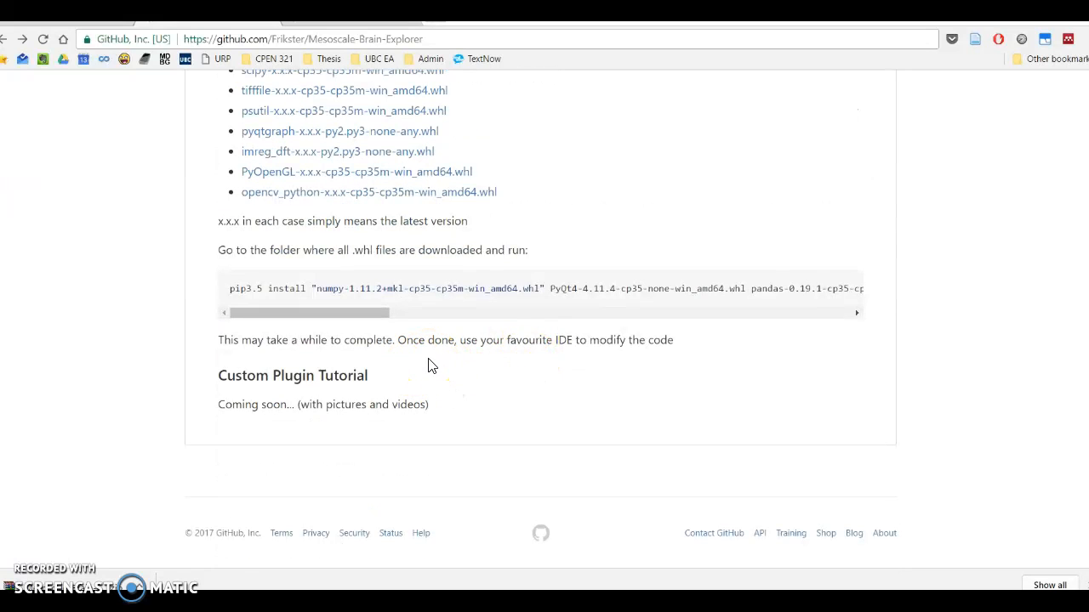
triple_click(398, 402)
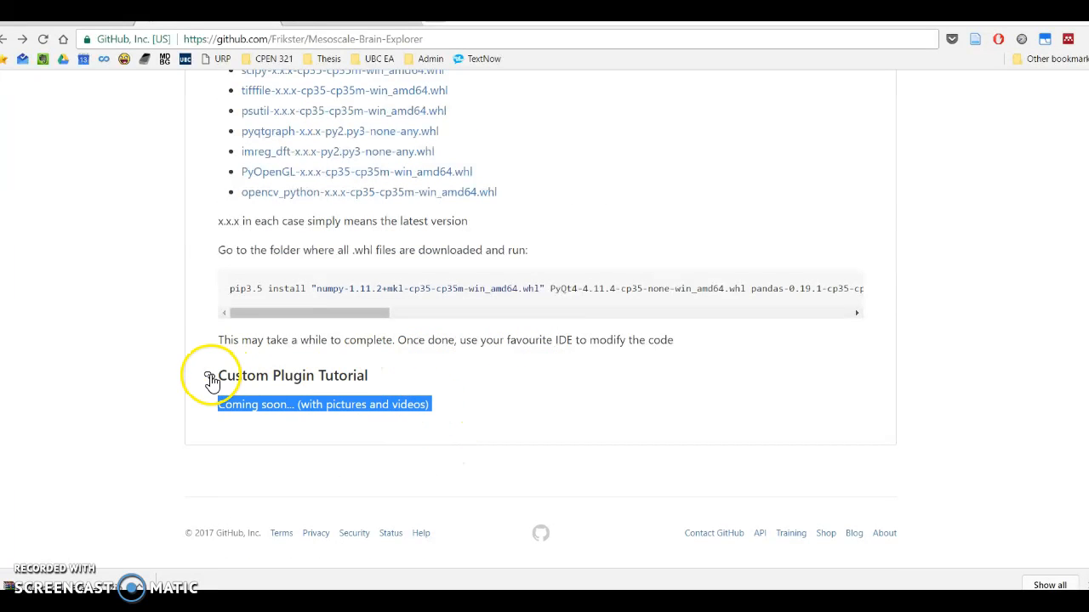
drag(211, 377, 440, 399)
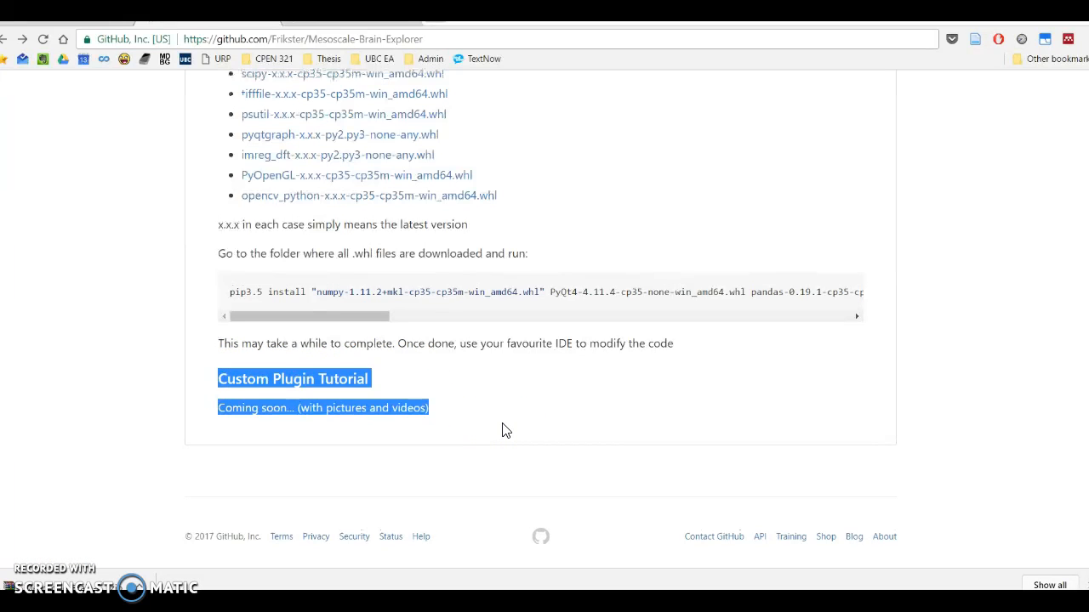
Return to the README's Installation section and open the most recent release through its Windows download link.
scroll(502, 429, up, 2)
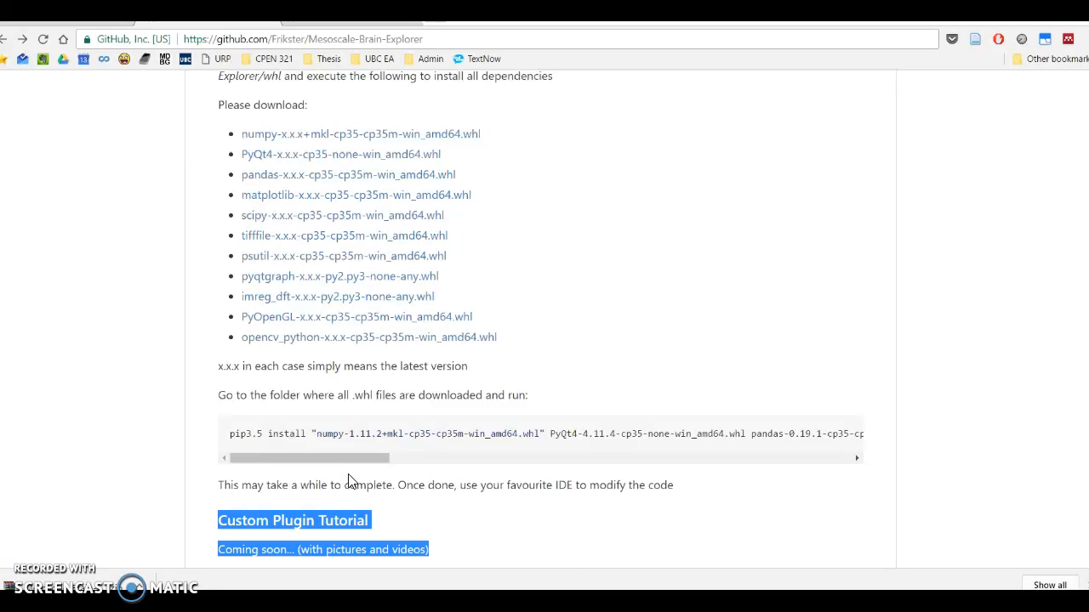
scroll(606, 345, up, 2)
middle_click(588, 394)
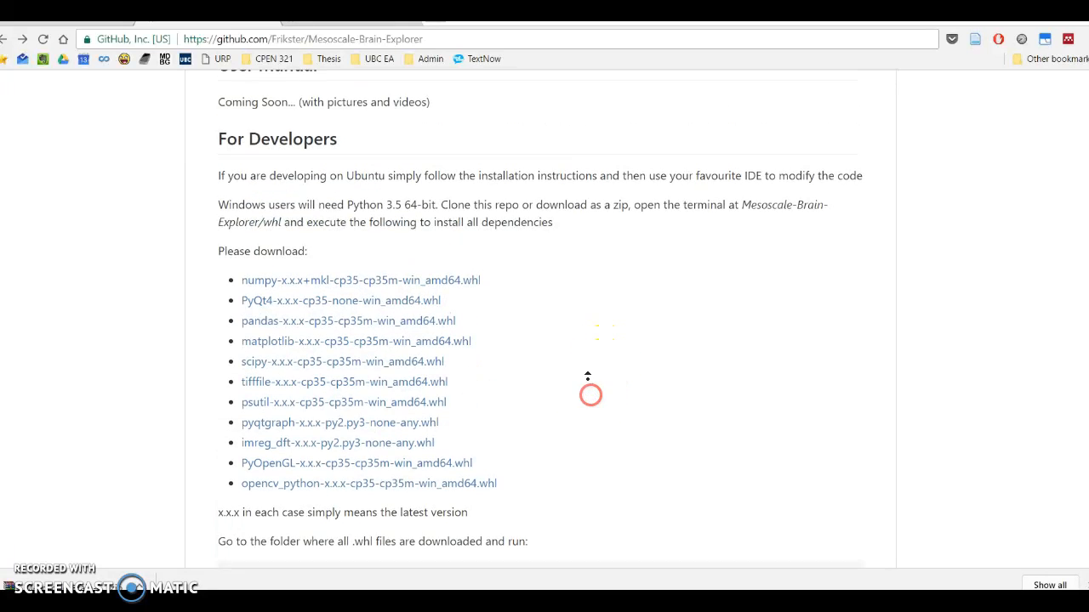
click(587, 393)
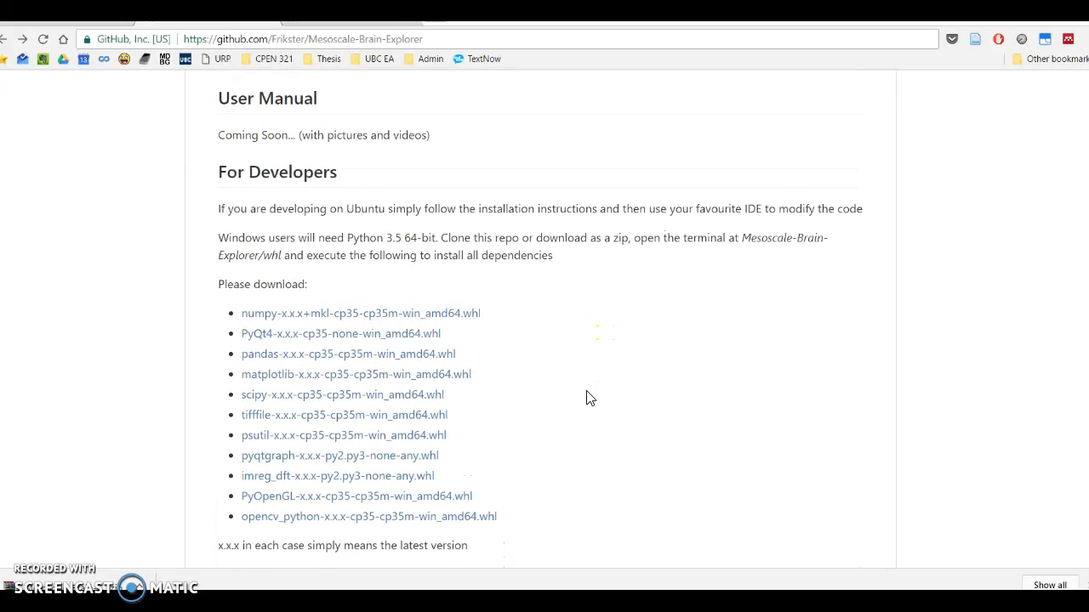
scroll(588, 397, up, 4)
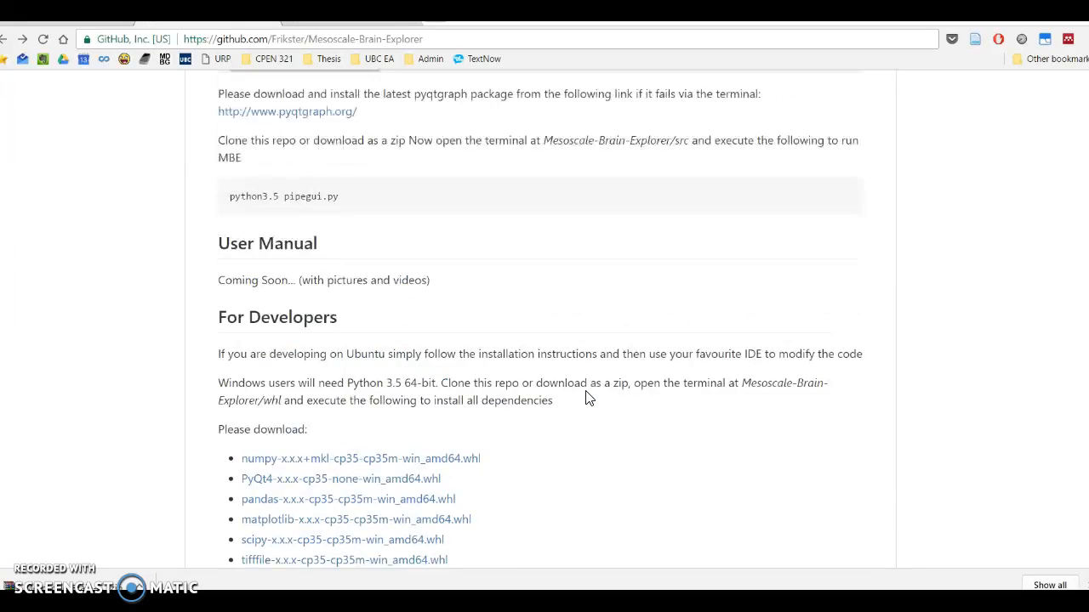
scroll(586, 398, up, 1)
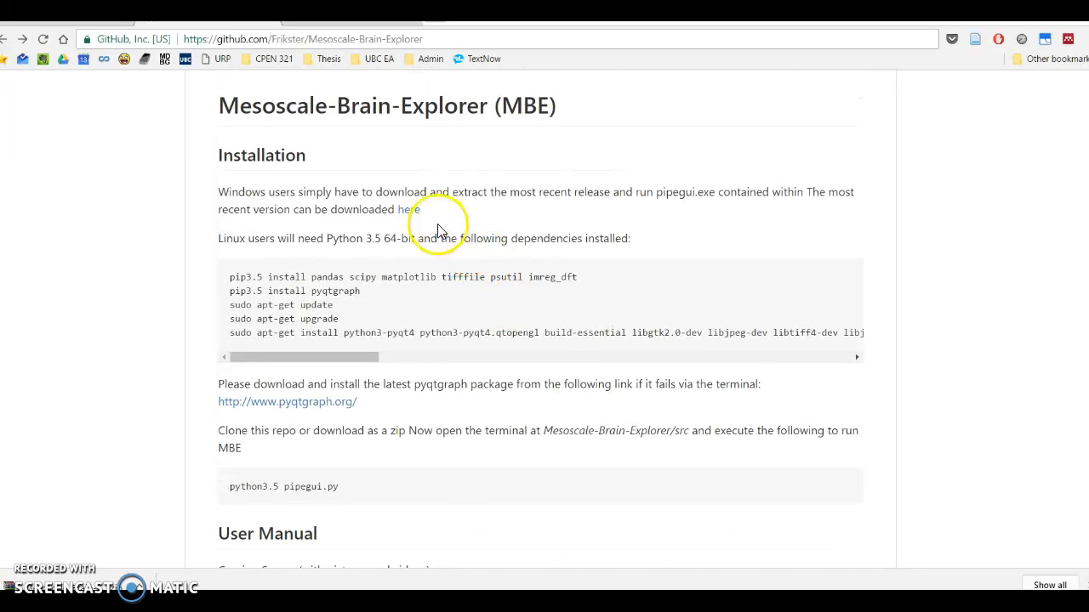
click(413, 216)
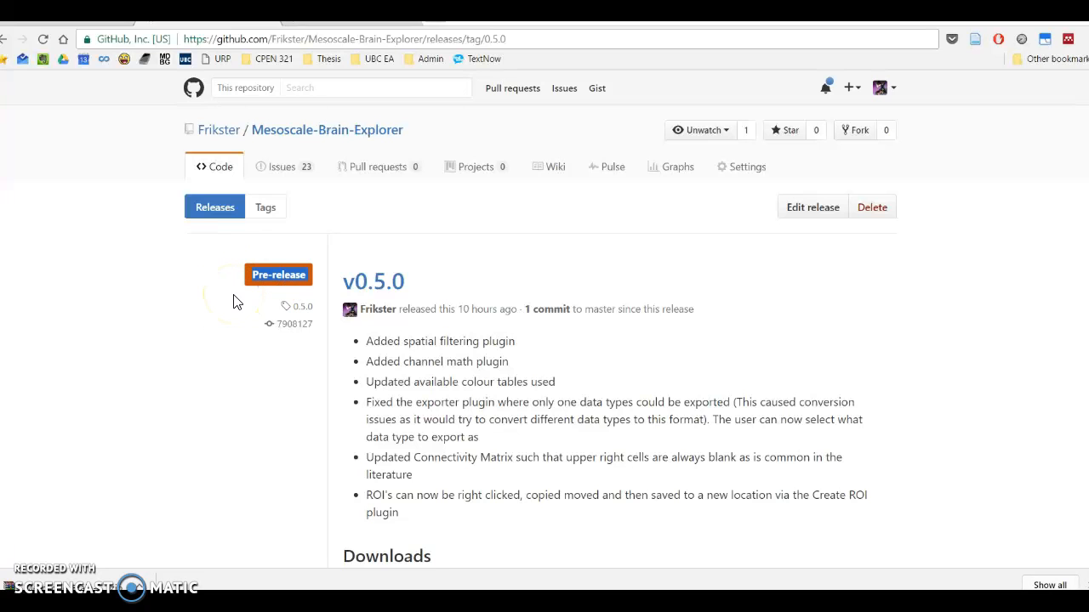
Review the v0.5.0 release notes and downloads, and highlight the Pre-release label.
scroll(258, 284, down, 1)
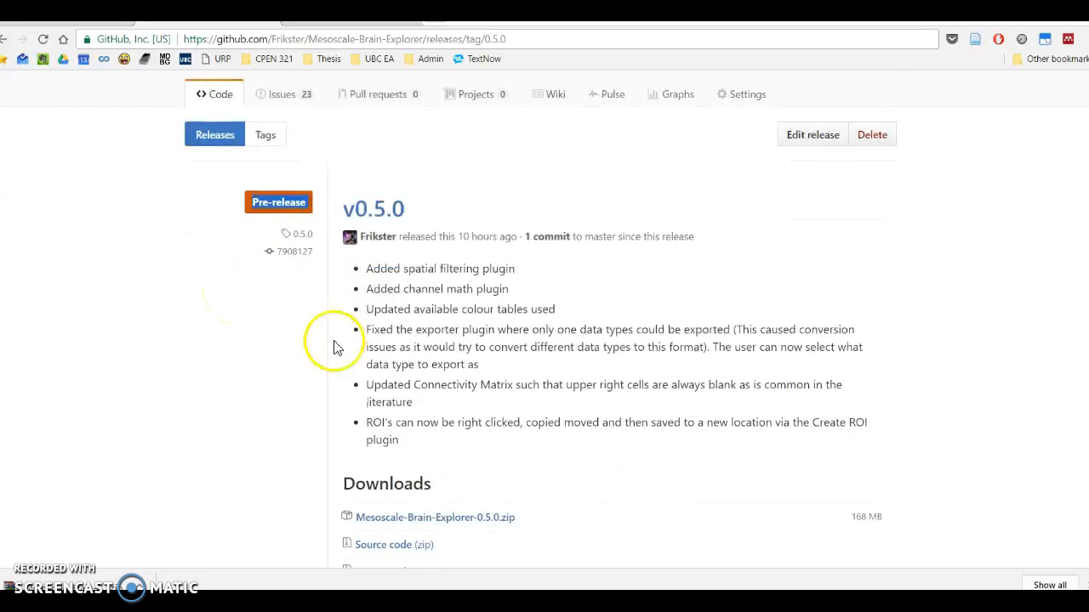
triple_click(504, 360)
click(166, 252)
click(260, 202)
double_click(259, 202)
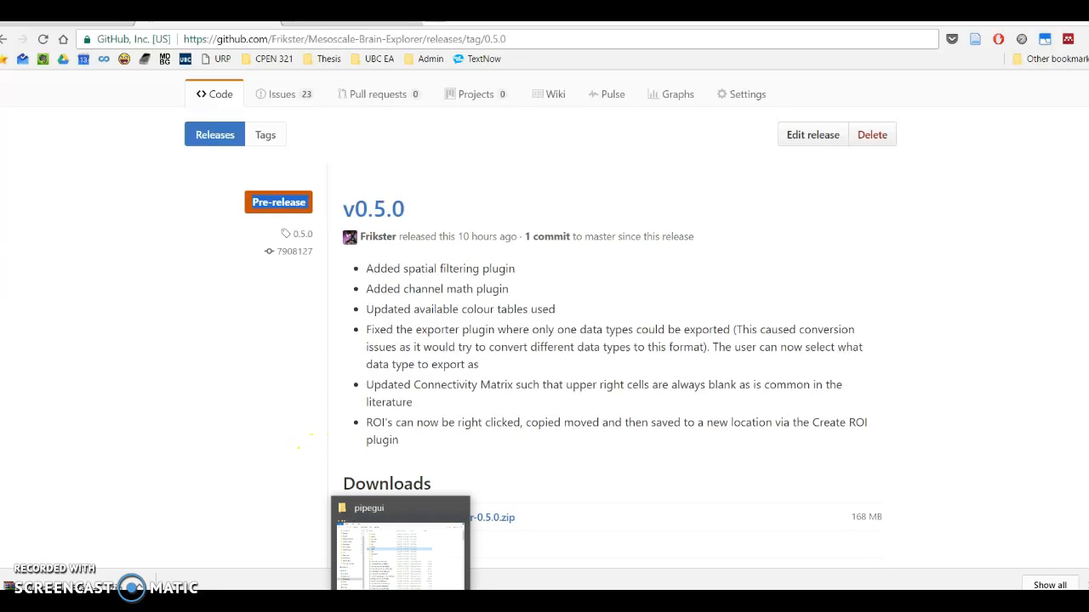
Switch to File Explorer, open the Downloads folder, point out Mesoscale-Brain-Explorer-0.5.0.zip and select the dist folder.
click(401, 602)
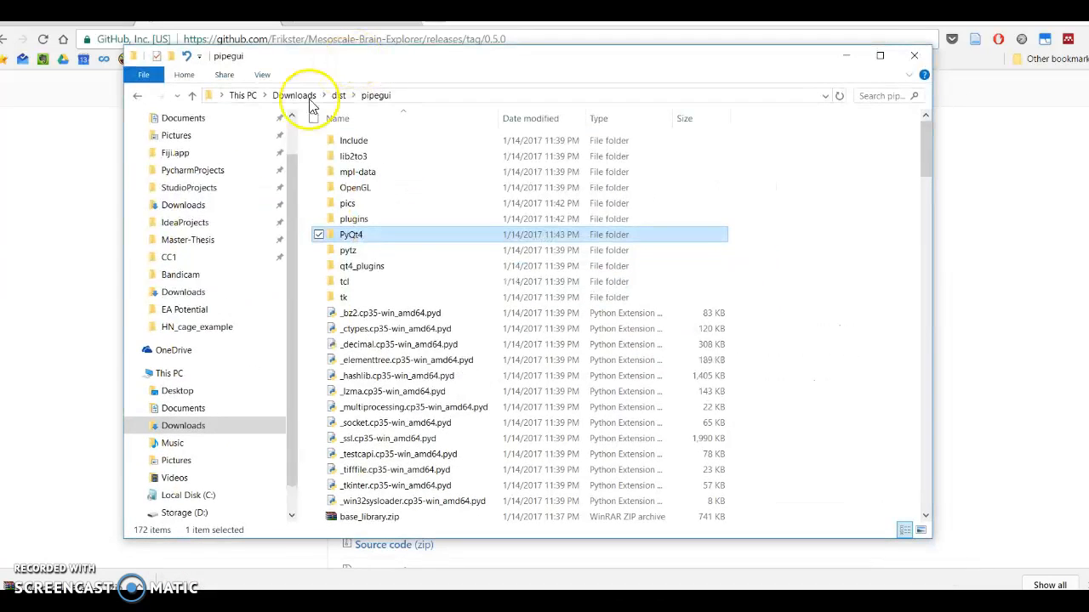
click(200, 427)
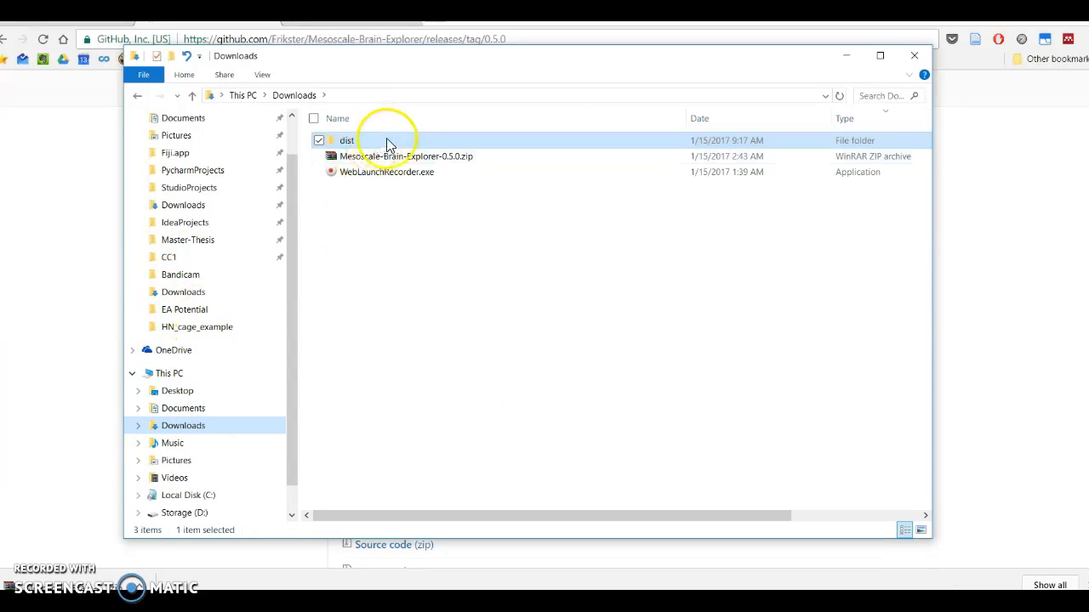
click(429, 156)
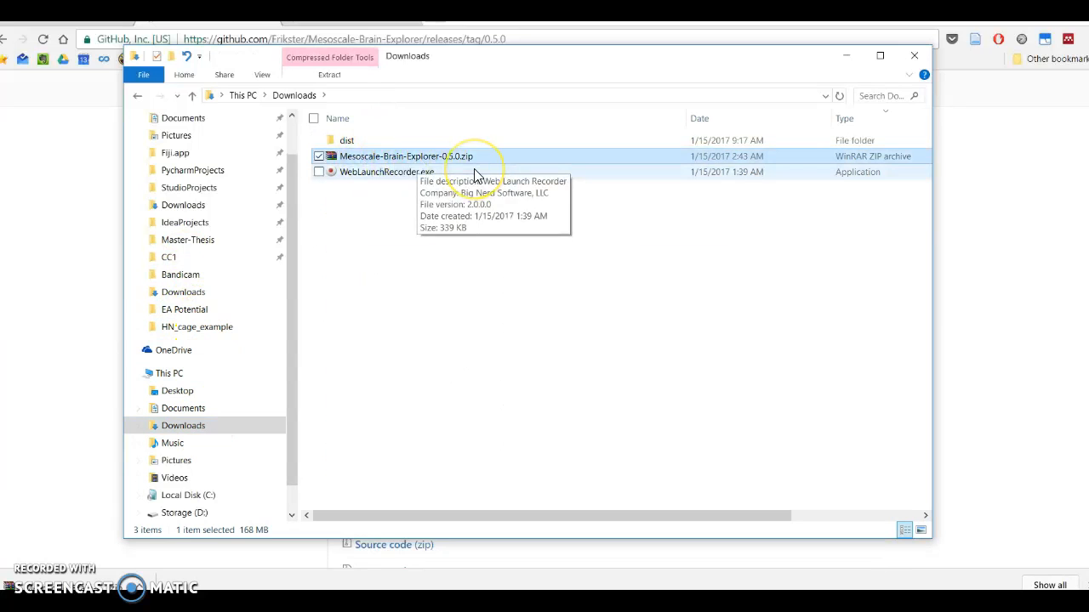
click(426, 156)
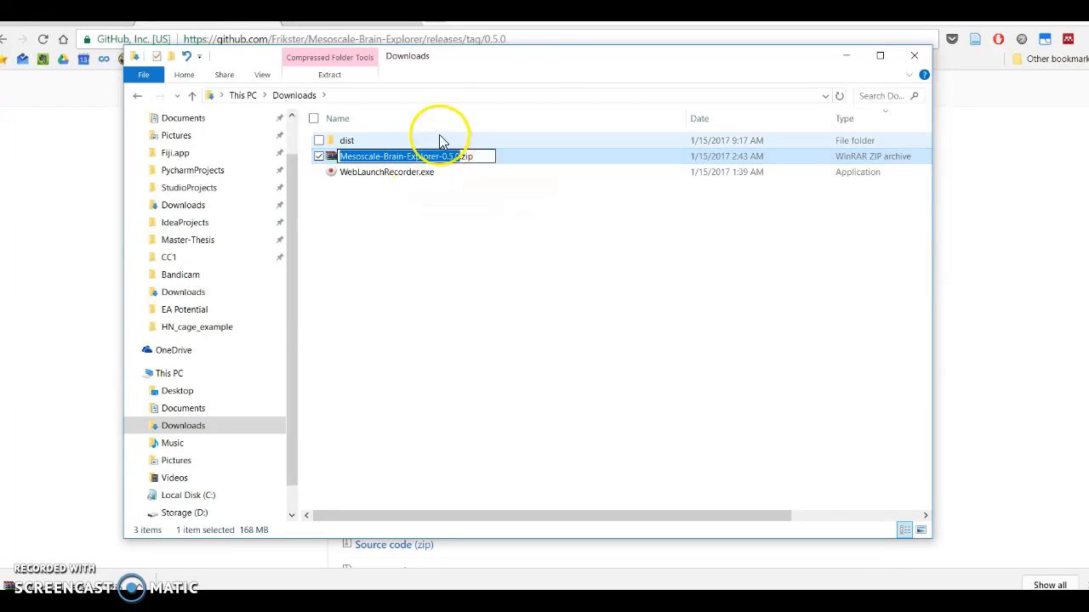
click(350, 142)
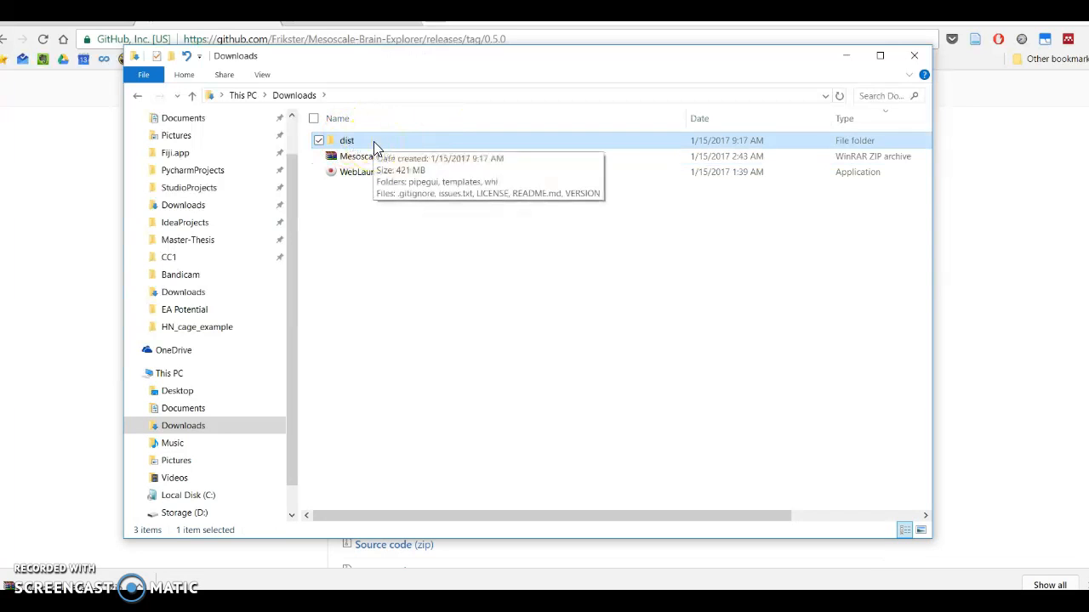
Open the pipegui folder inside dist and launch pipegui.exe.
double_click(373, 141)
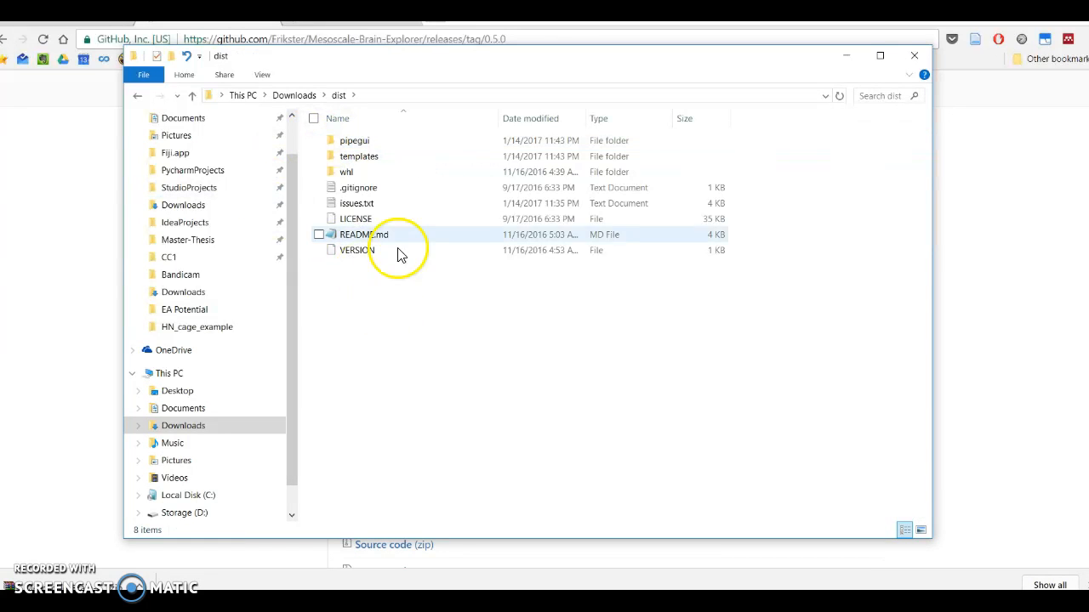
double_click(357, 143)
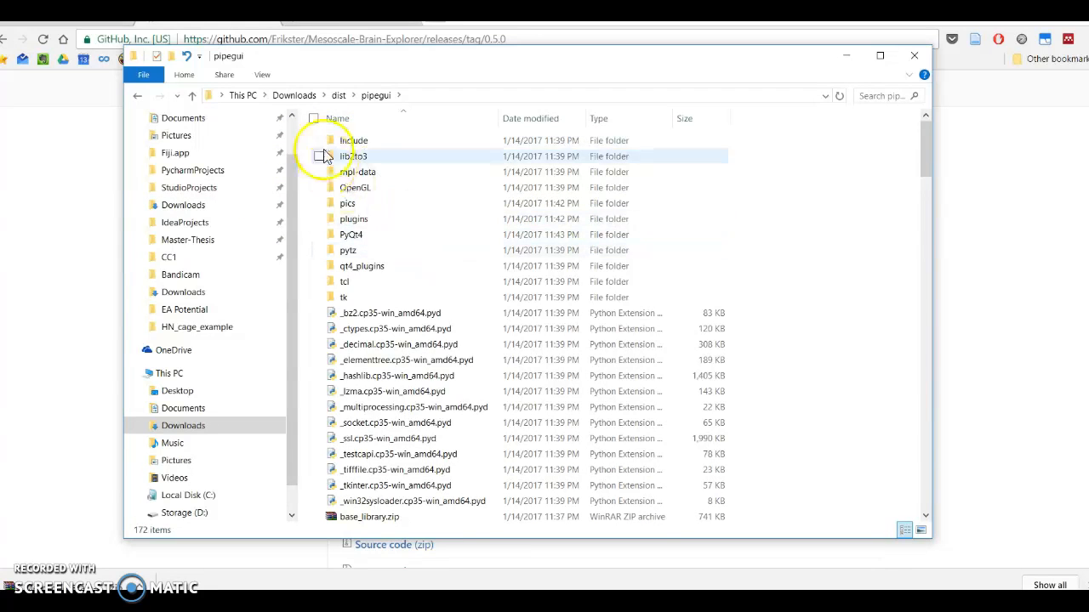
scroll(332, 170, down, 20)
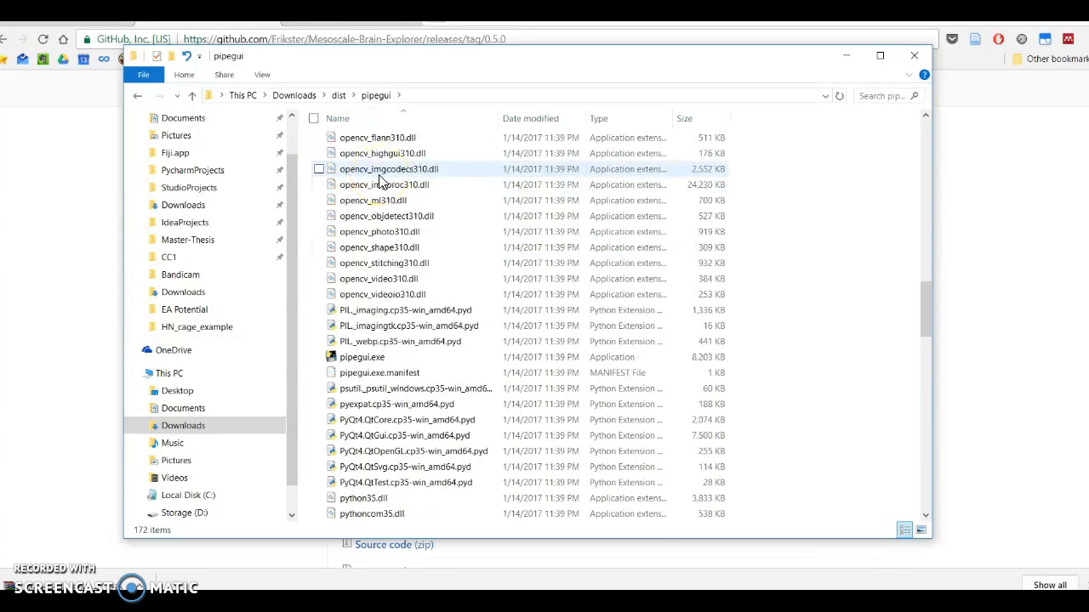
scroll(380, 182, down, 2)
double_click(387, 265)
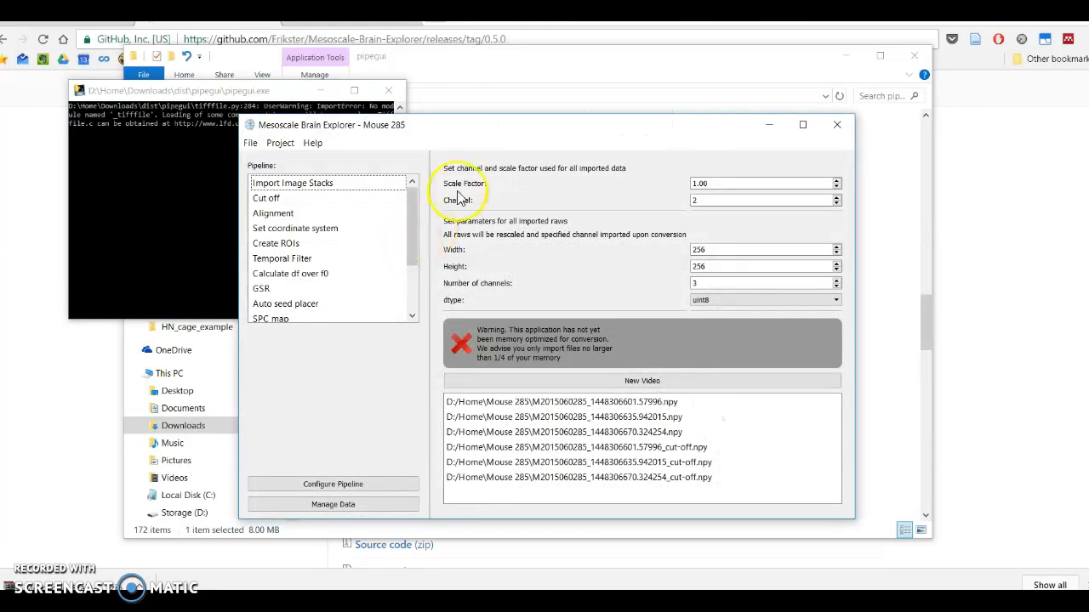
Arrange the pipegui.exe console and the Mesoscale Brain Explorer window side by side.
drag(186, 95, 158, 155)
drag(474, 133, 551, 128)
click(162, 156)
drag(162, 159, 141, 96)
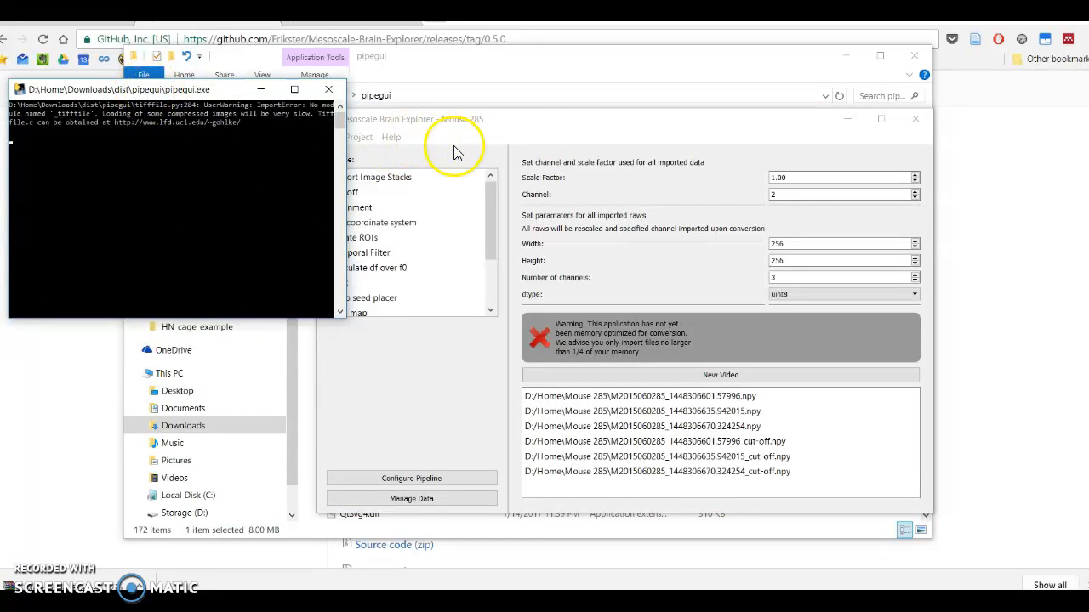
drag(490, 124, 520, 143)
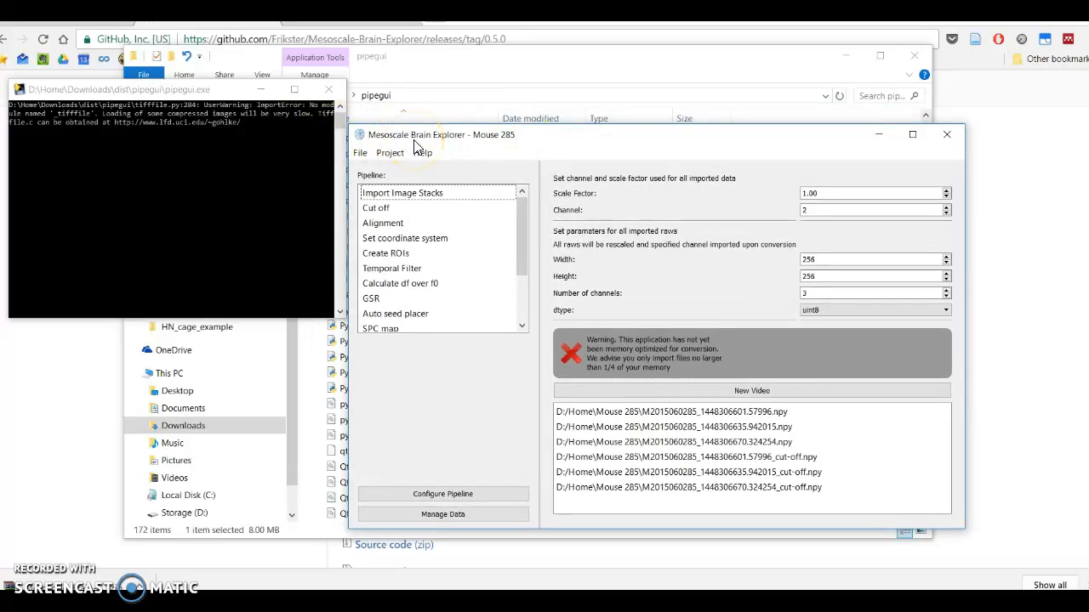
click(213, 112)
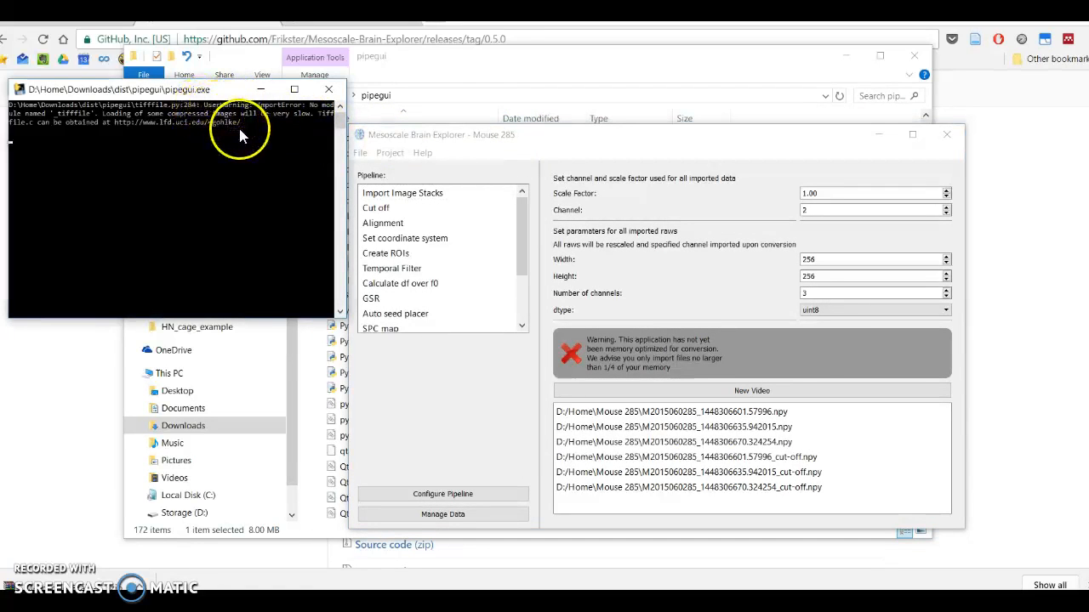
drag(196, 95, 194, 83)
drag(462, 141, 479, 141)
drag(141, 79, 157, 194)
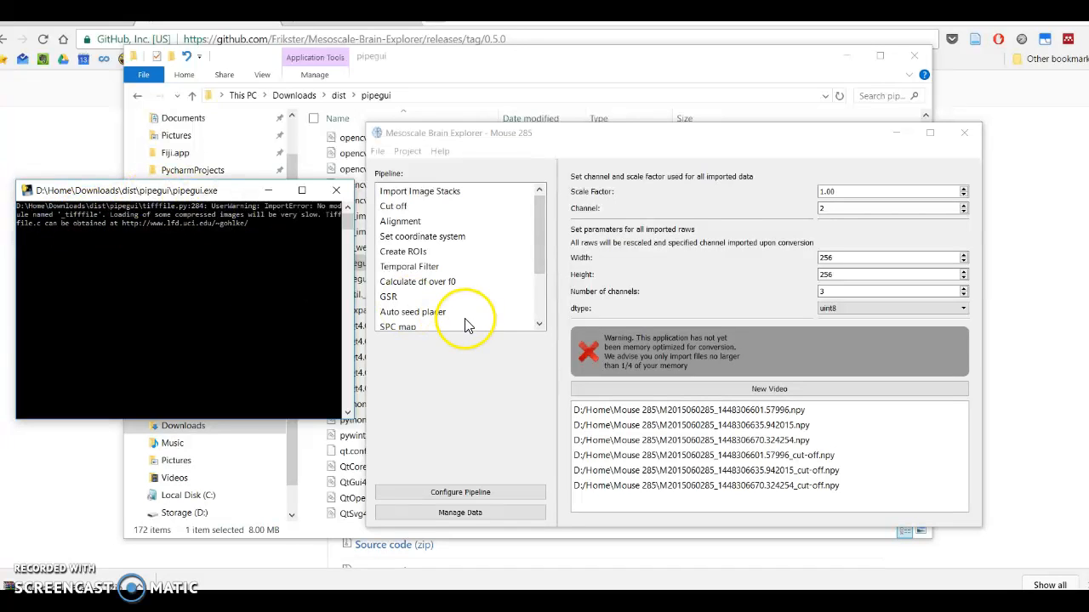
drag(553, 129, 584, 141)
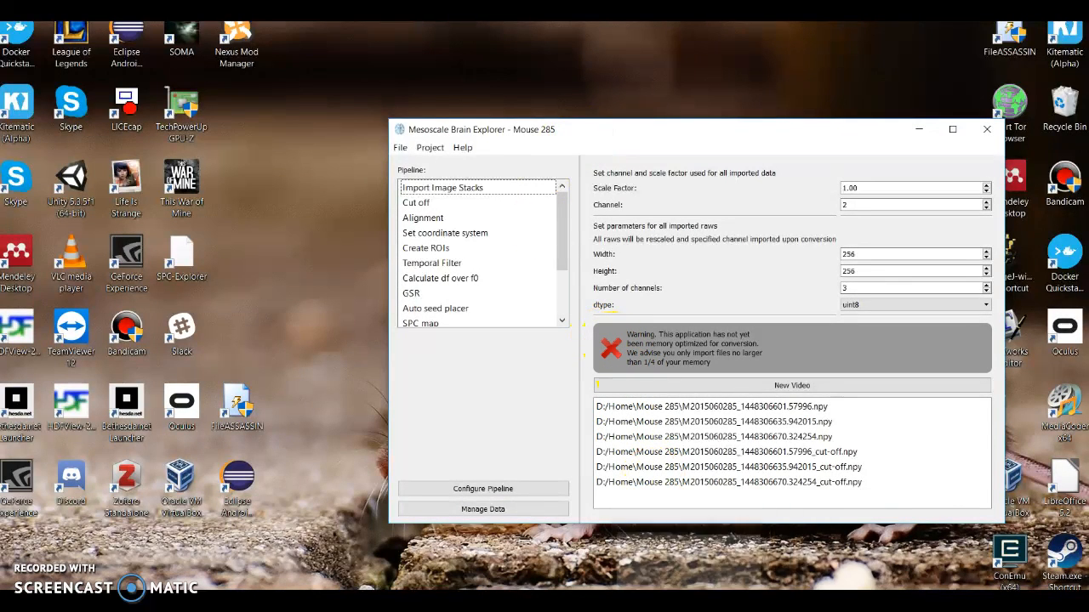
Bring the console and Mesoscale Brain Explorer windows in front of the code editor, and minimise the console.
mouse_move(832, 603)
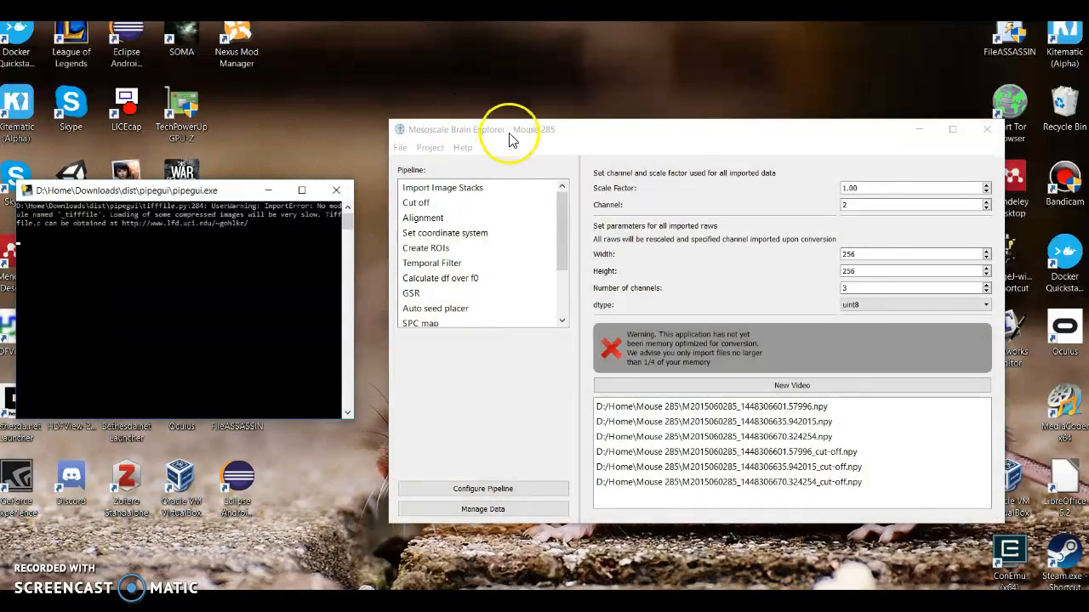
click(508, 137)
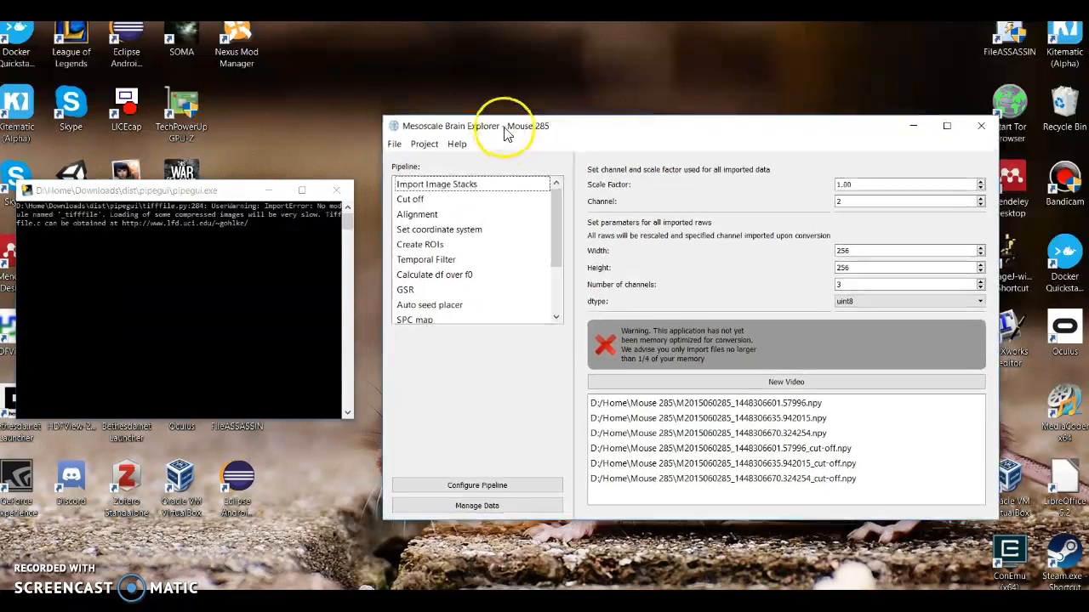
drag(502, 134, 500, 128)
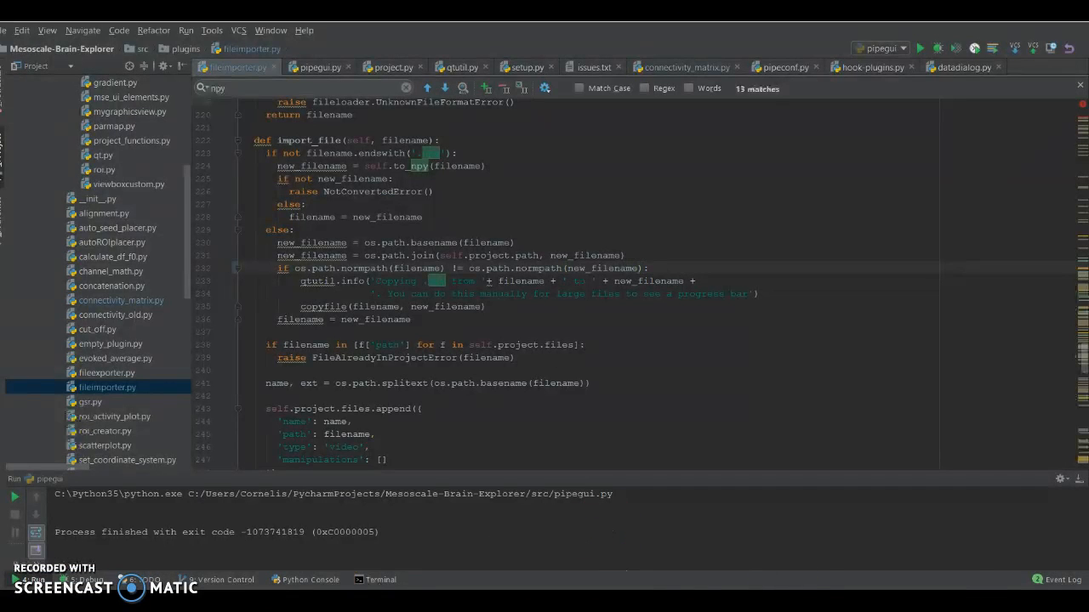
mouse_move(795, 605)
click(931, 564)
click(743, 570)
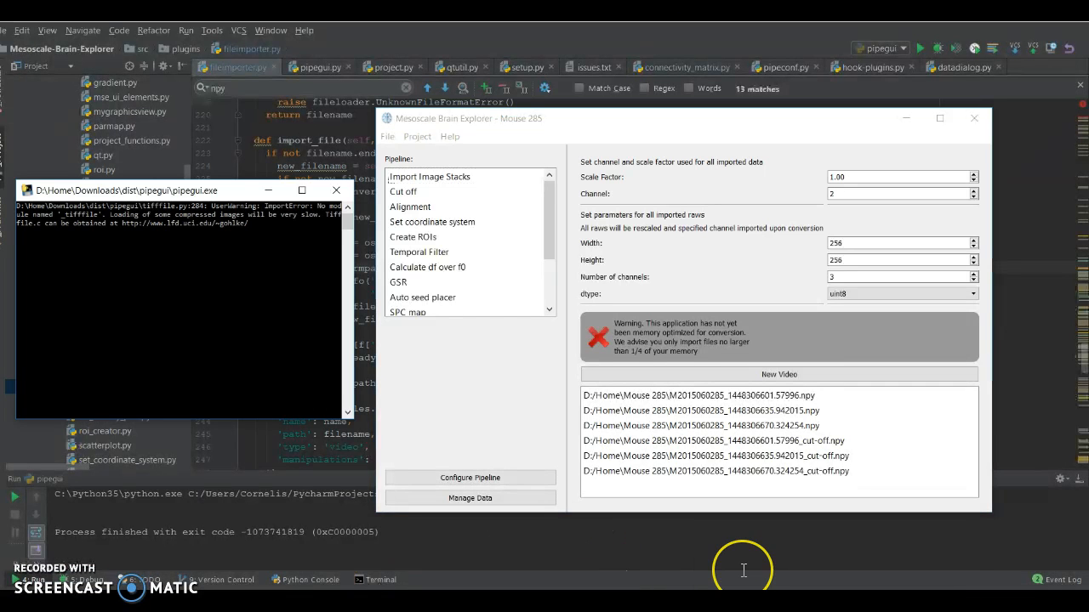
click(401, 255)
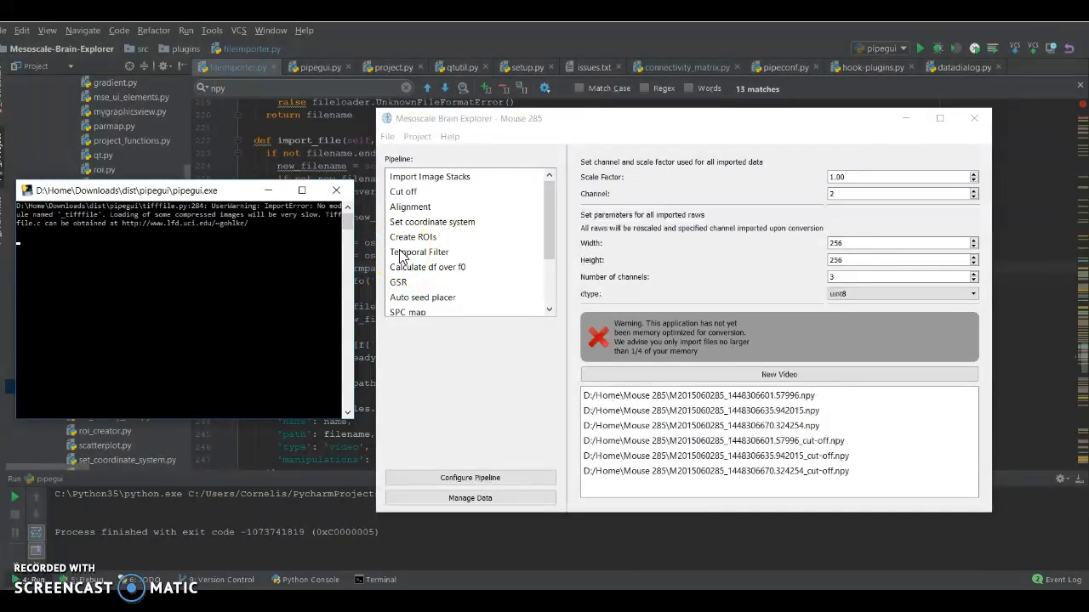
click(268, 189)
Permanently remove all video files from the Mouse 285 project's data and return to the Import Image Stacks page.
click(446, 436)
click(460, 499)
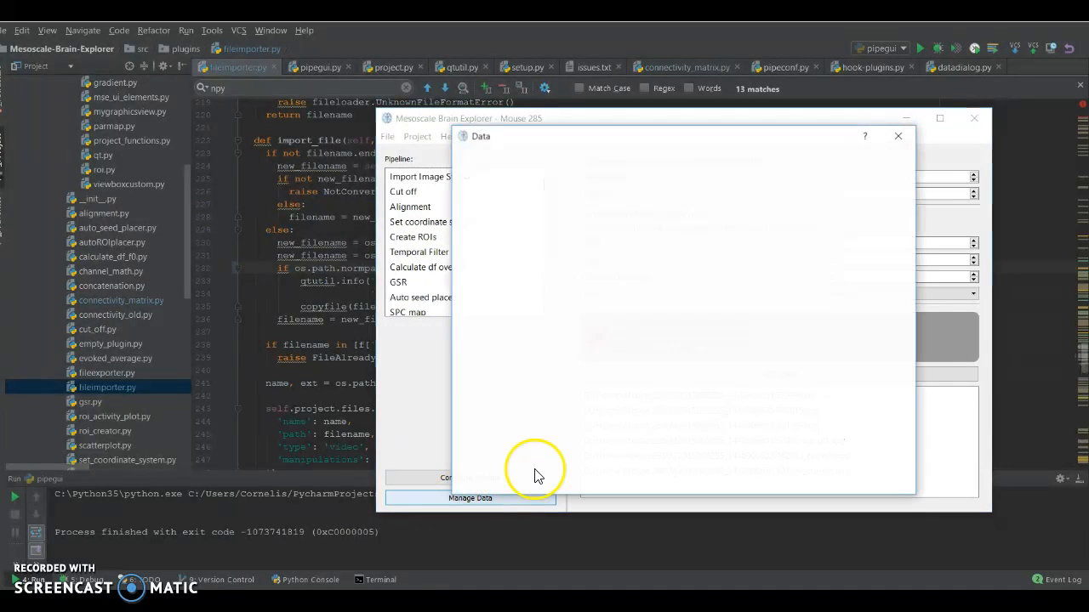
click(570, 182)
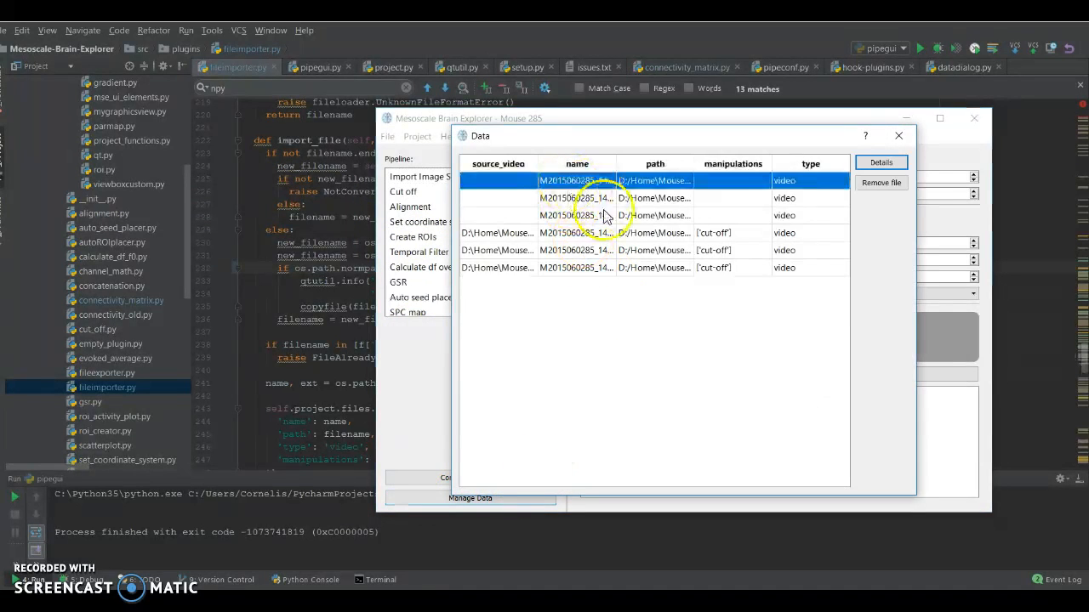
shift+click(672, 268)
click(880, 183)
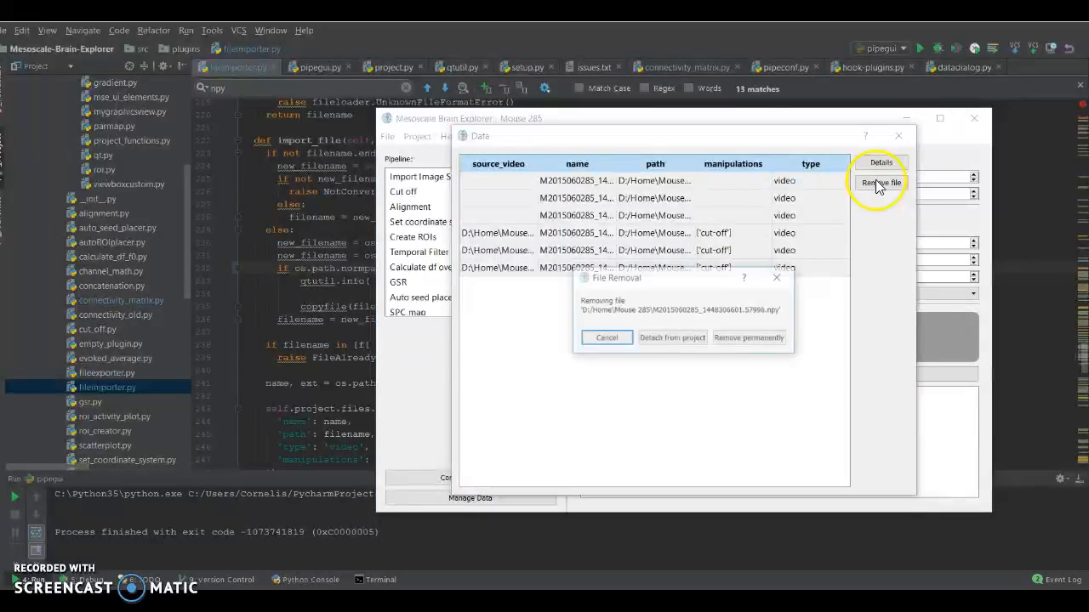
click(740, 340)
click(740, 342)
click(739, 340)
click(740, 341)
click(742, 340)
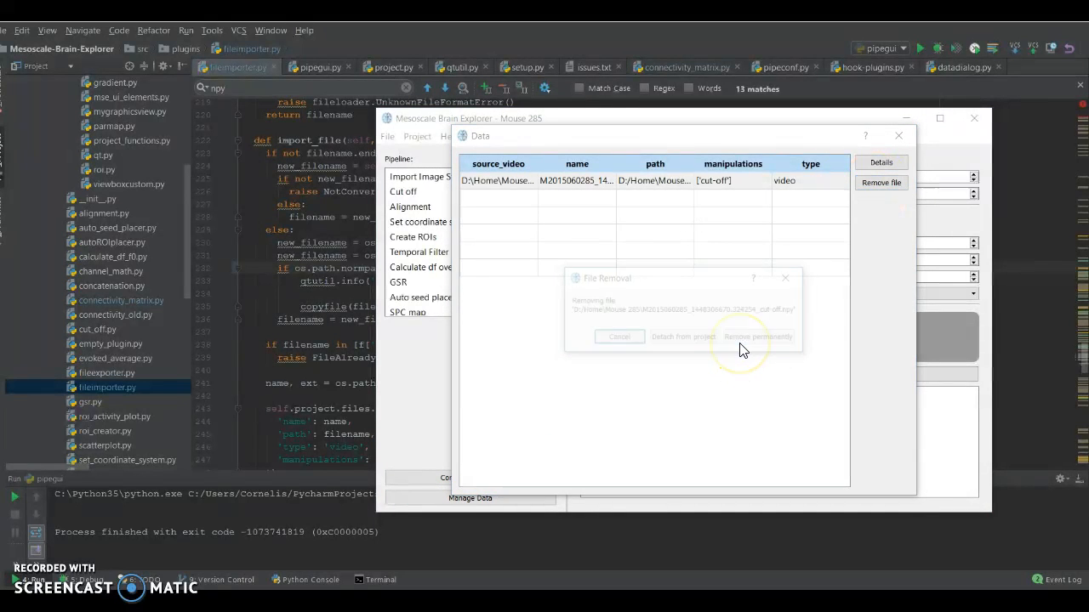
click(752, 340)
click(898, 136)
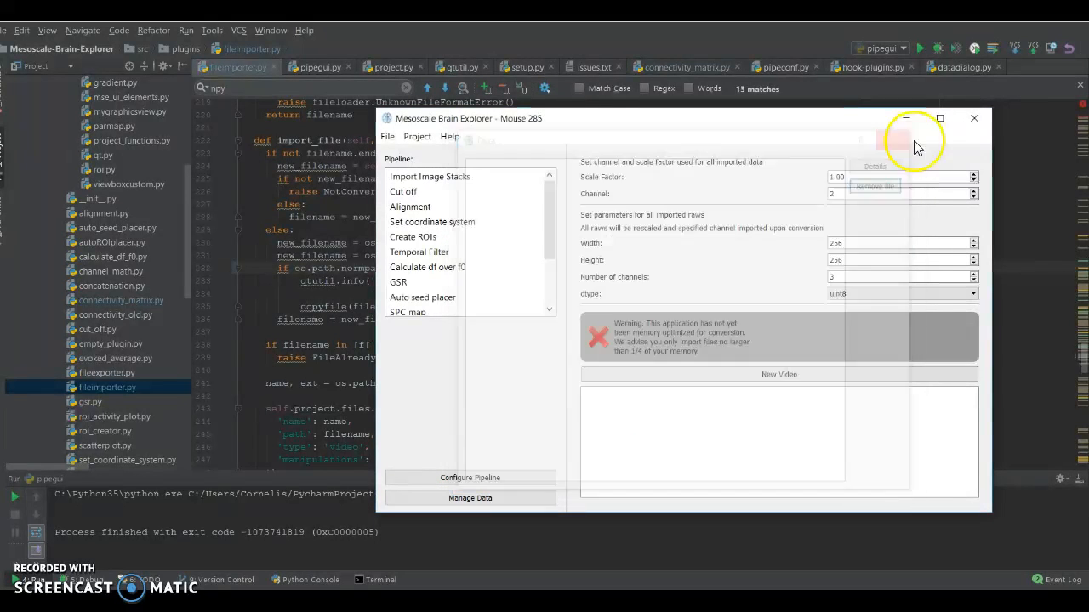
click(449, 191)
click(451, 176)
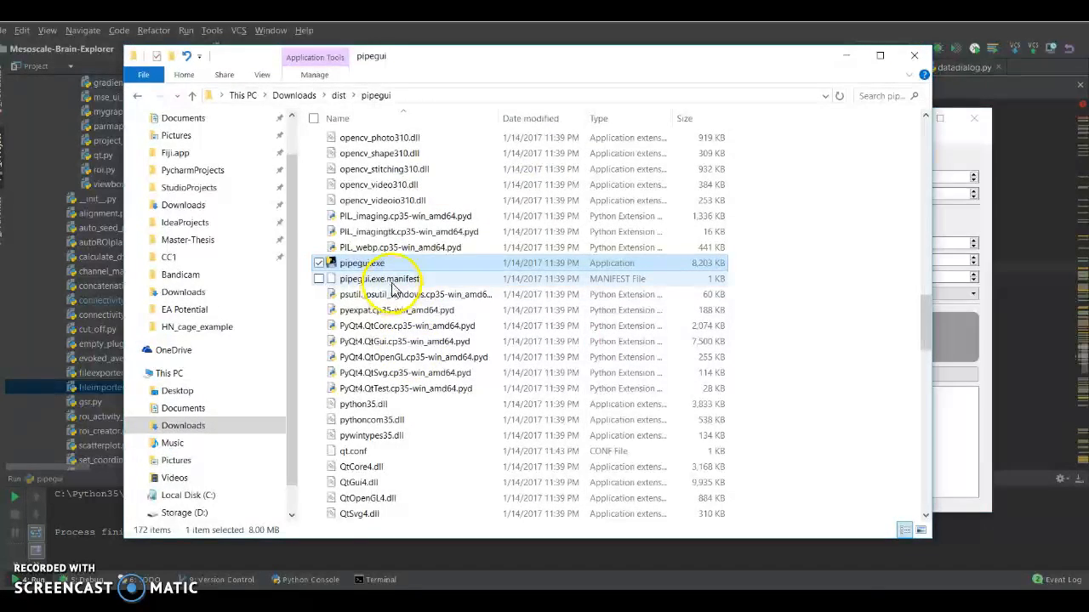
Close the pipegui folder window, compare the Downloads folders in a new File Explorer window, and close it.
click(915, 59)
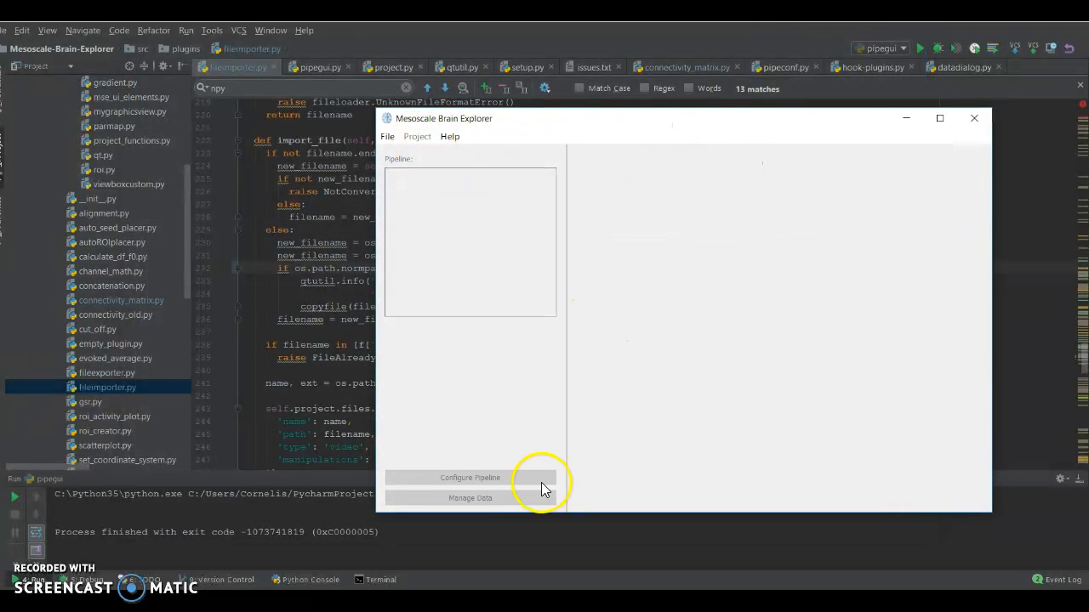
click(455, 602)
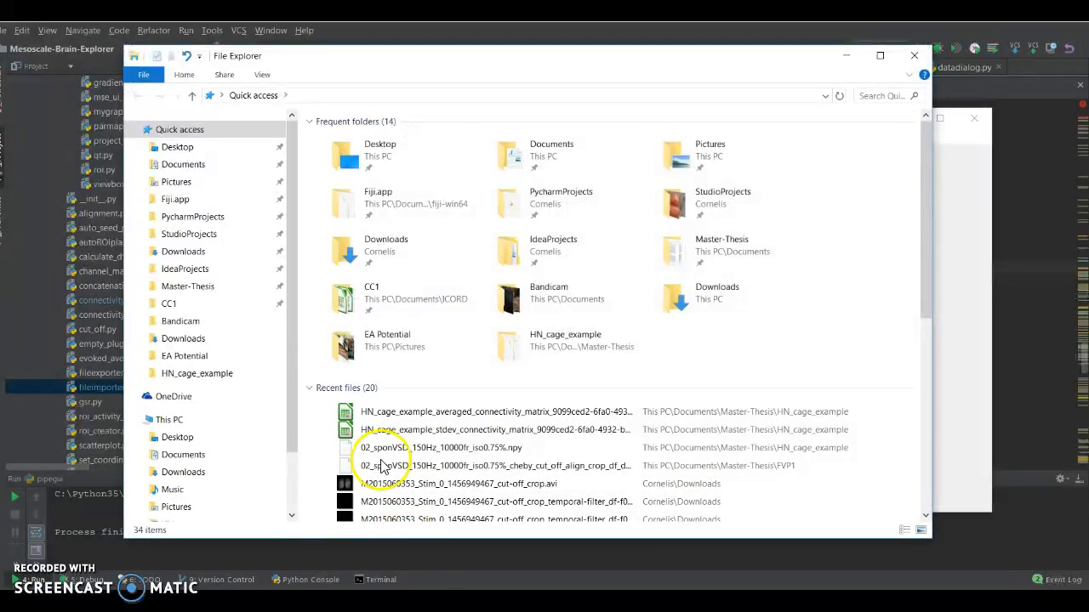
click(188, 252)
scroll(189, 390, down, 1)
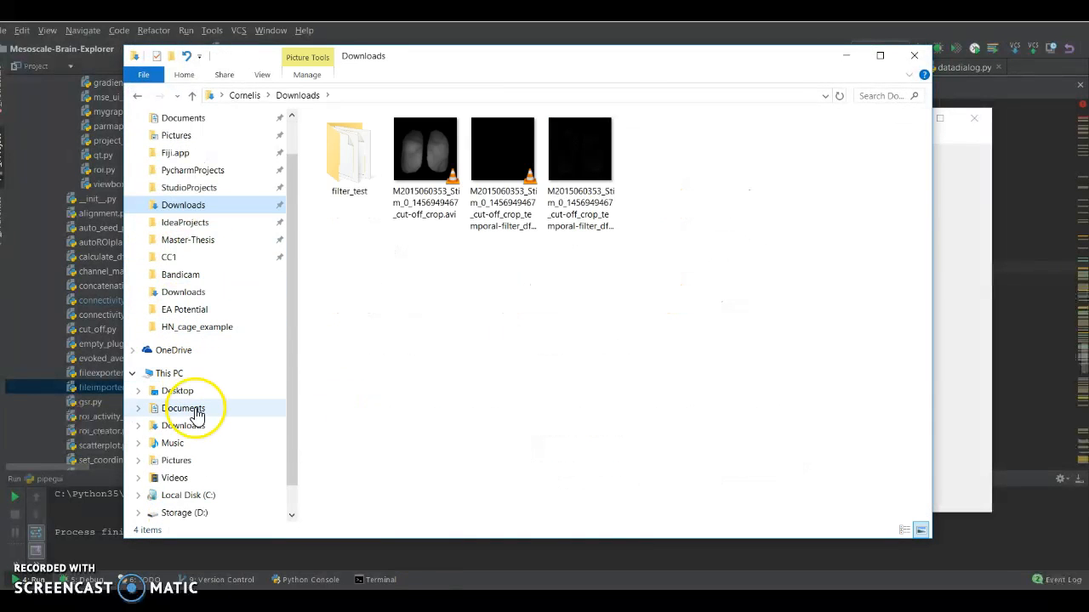
click(188, 425)
scroll(247, 364, down, 1)
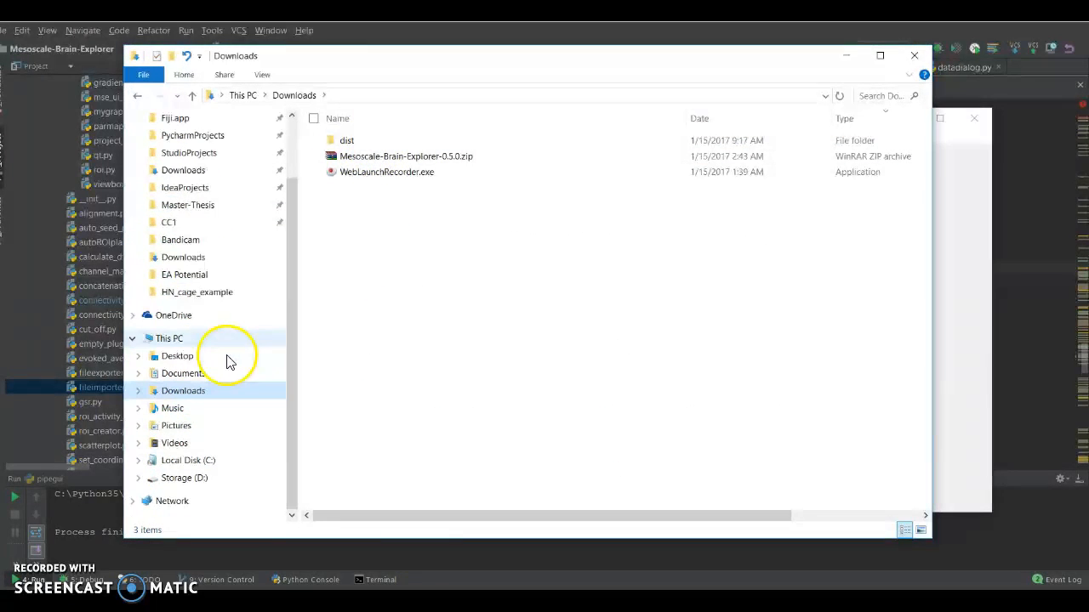
click(202, 177)
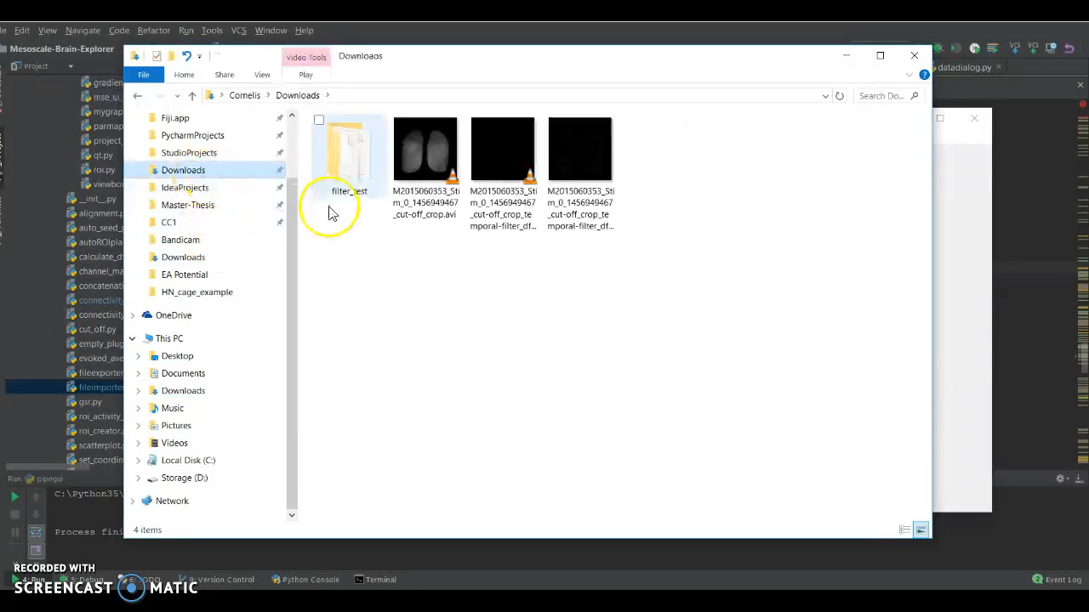
click(277, 257)
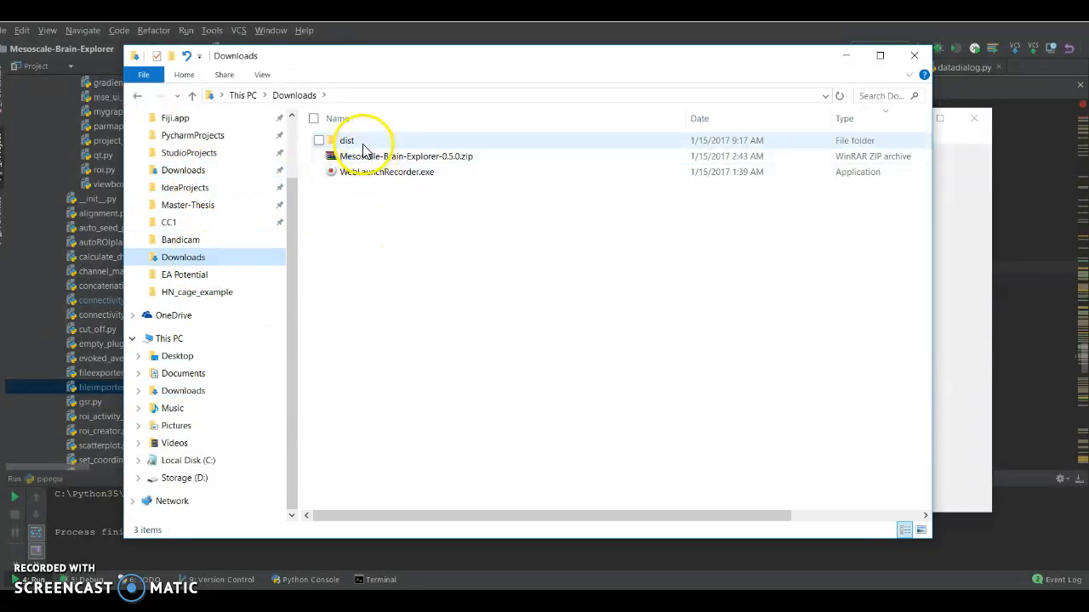
click(187, 171)
click(915, 55)
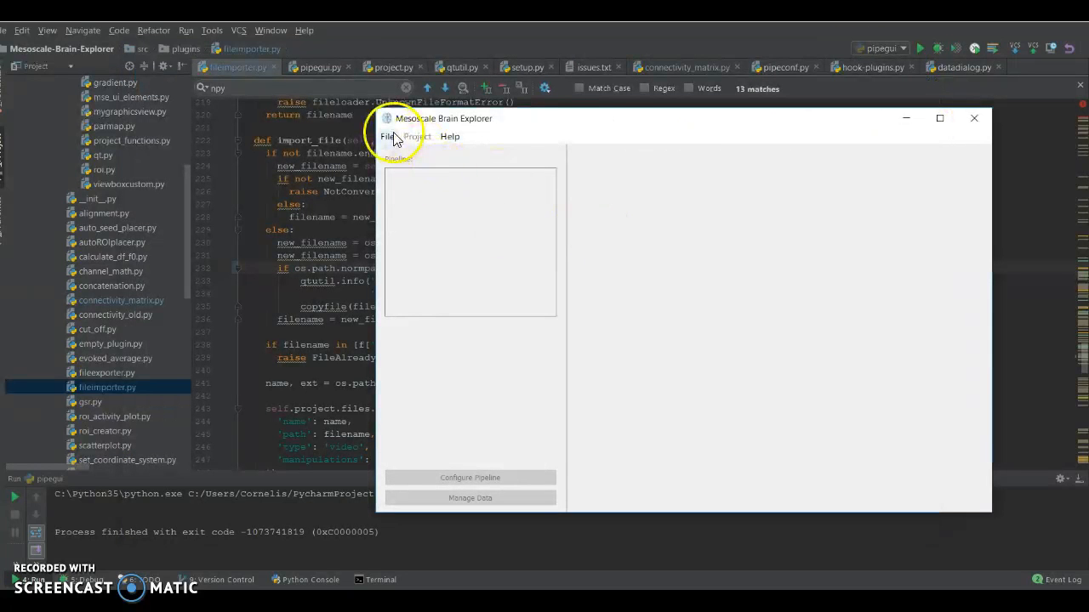
Reposition the Mesoscale Brain Explorer window and start a new project named Mouse 285.
drag(617, 123, 432, 123)
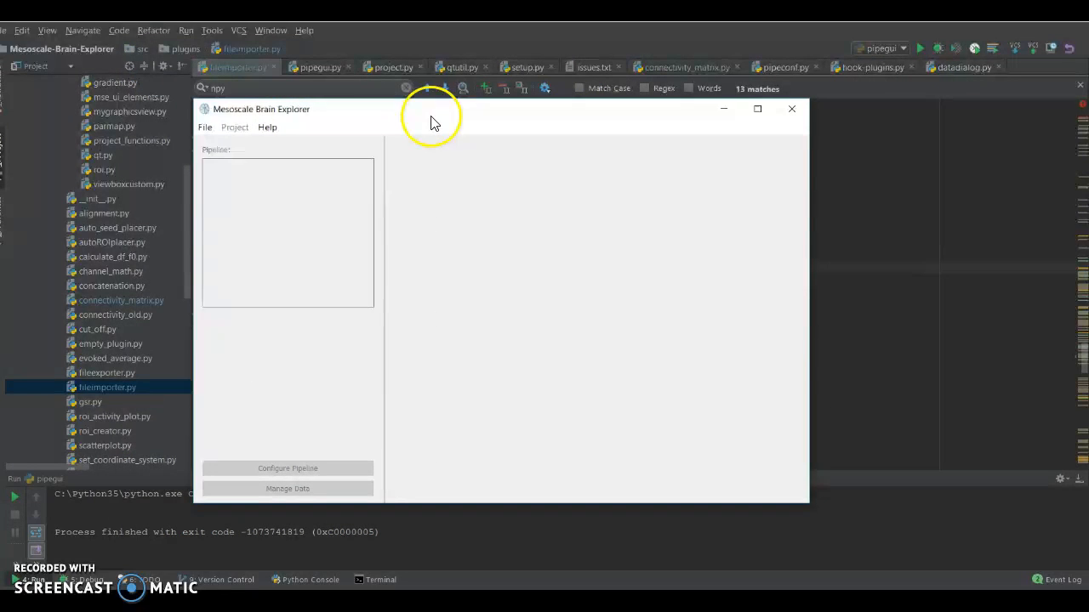
click(228, 171)
click(208, 127)
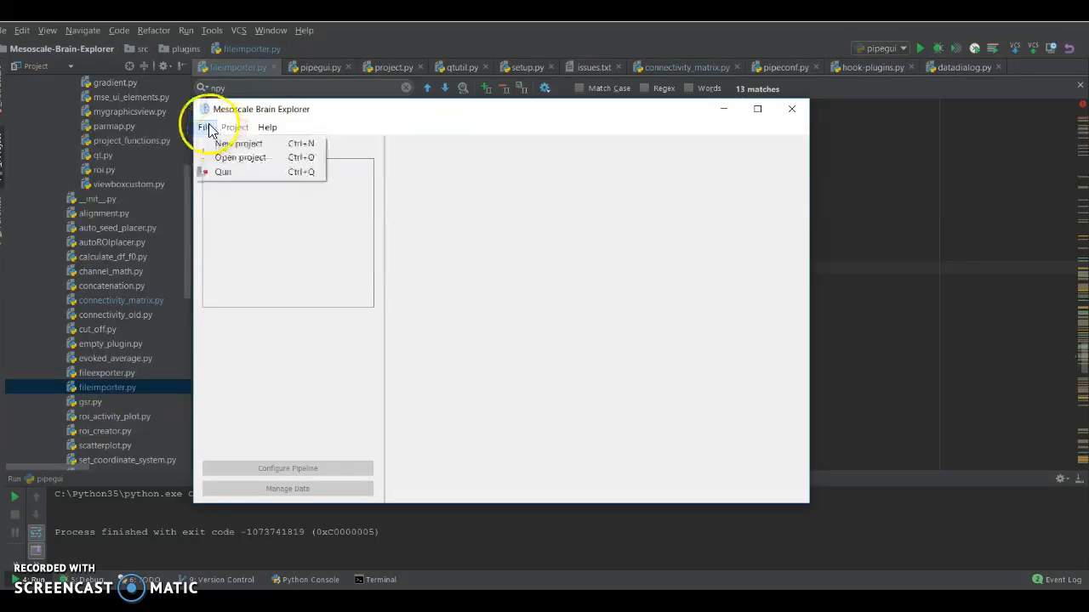
click(228, 144)
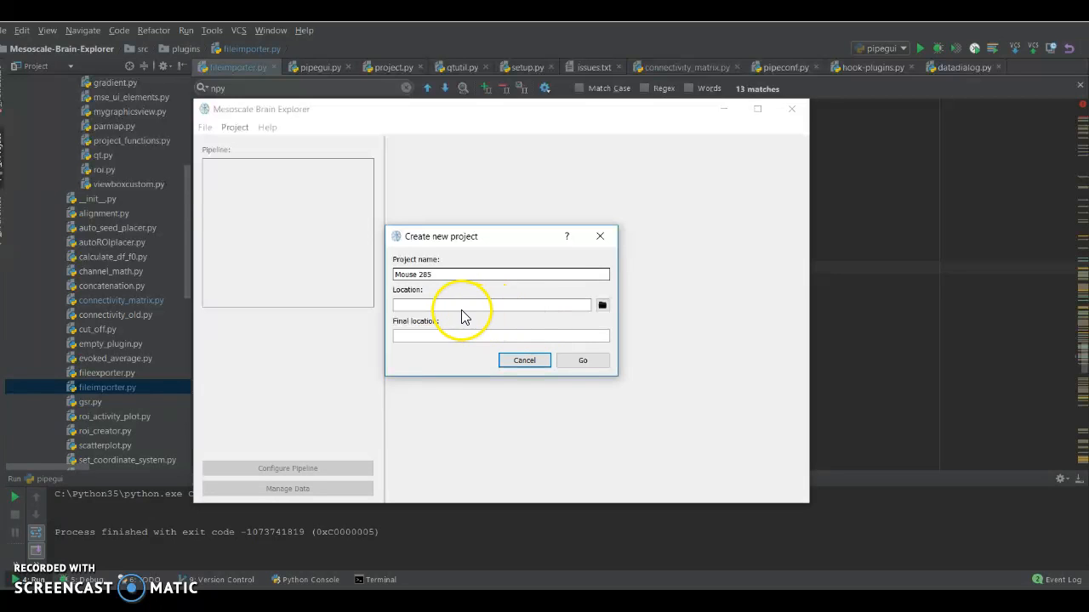
Set the new project's location to D:/Home/Downloads, highlight the project name and reposition the dialog.
click(602, 305)
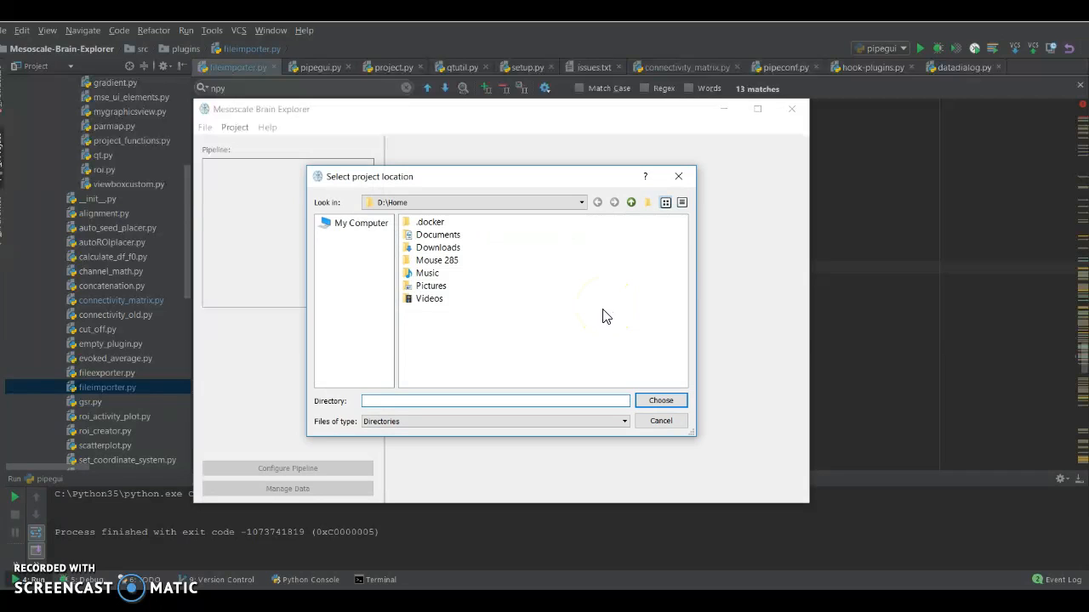
click(442, 252)
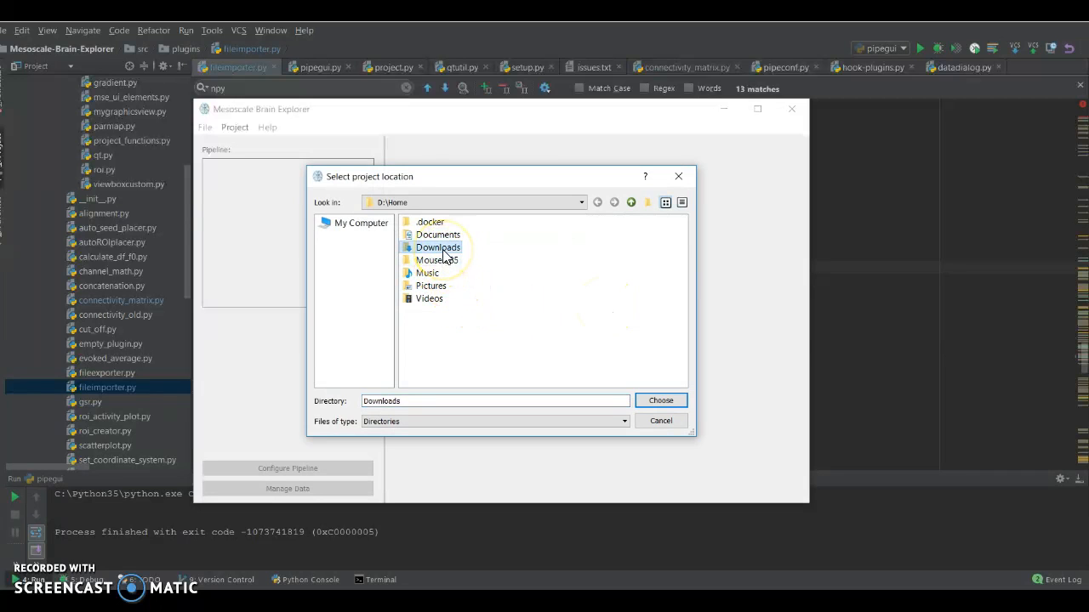
double_click(443, 254)
click(672, 401)
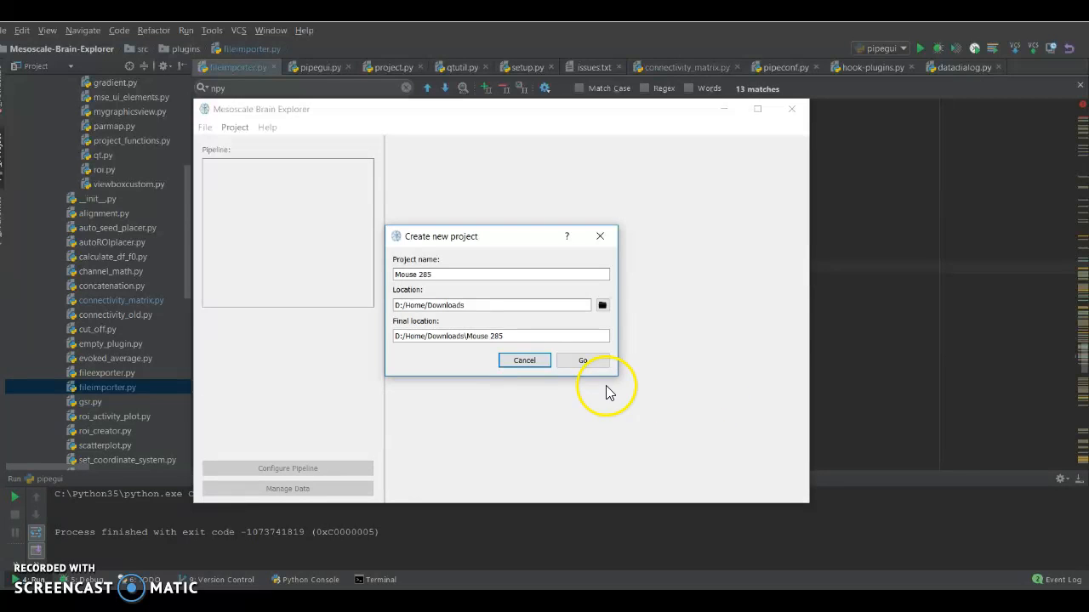
drag(449, 275, 396, 277)
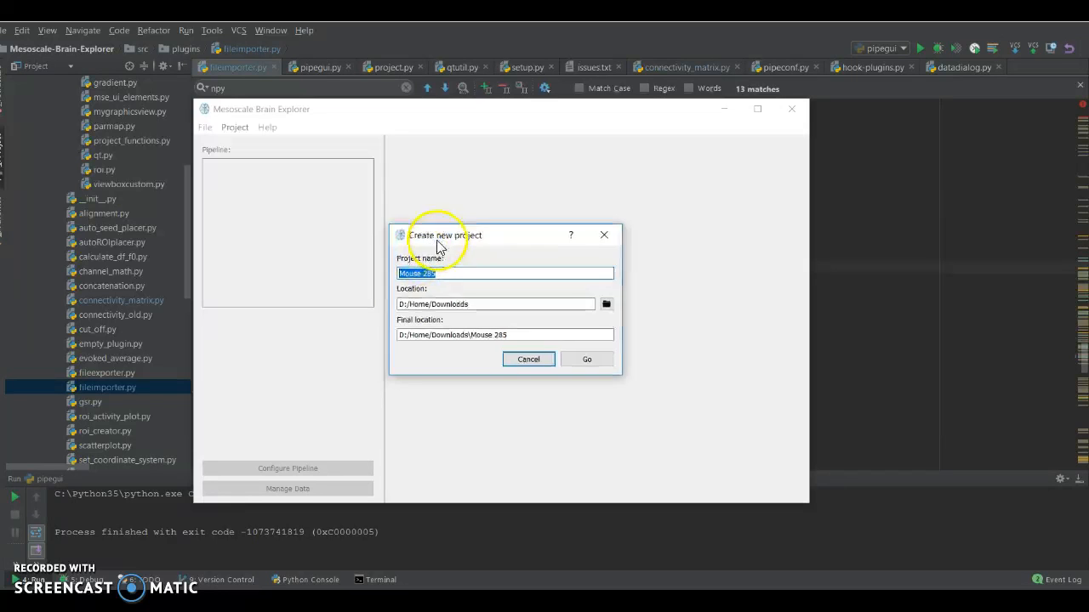
drag(436, 241, 487, 179)
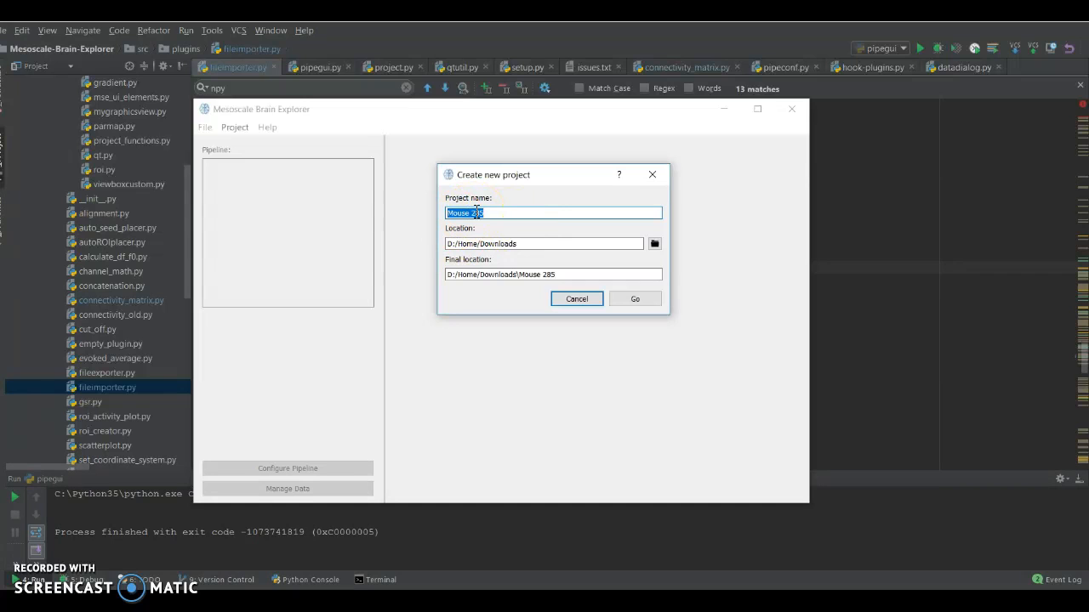
Create the Mouse 285 project with the name and location already entered.
drag(515, 212, 444, 212)
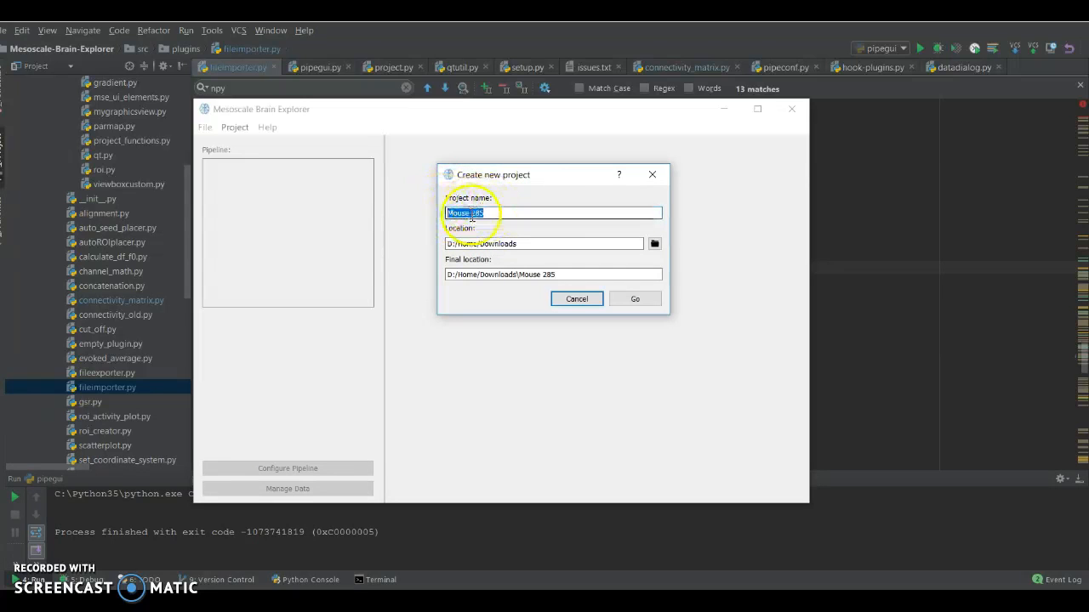
drag(488, 214, 446, 213)
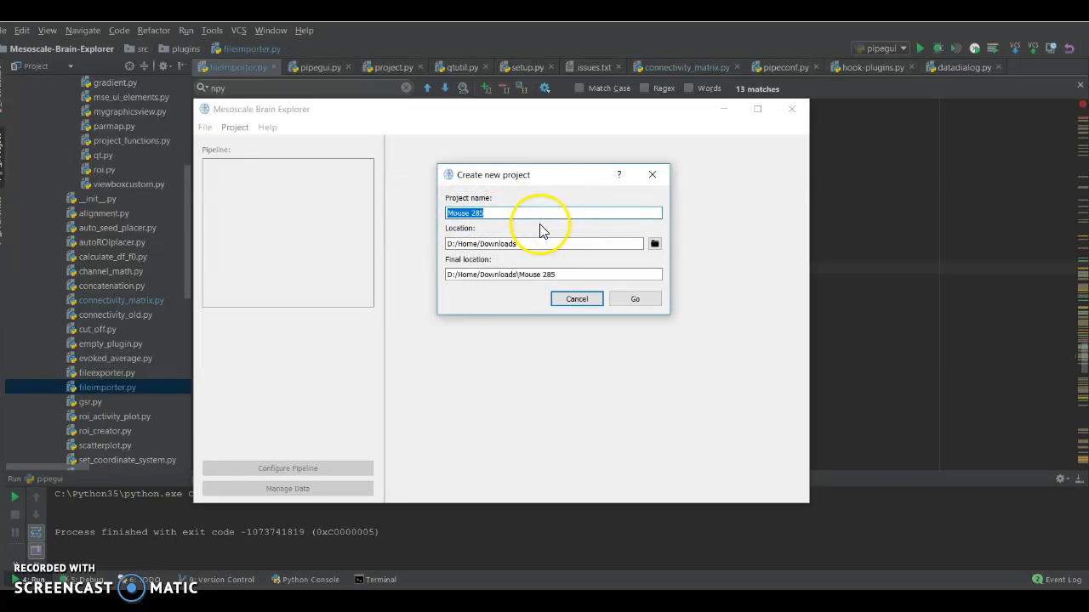
click(618, 298)
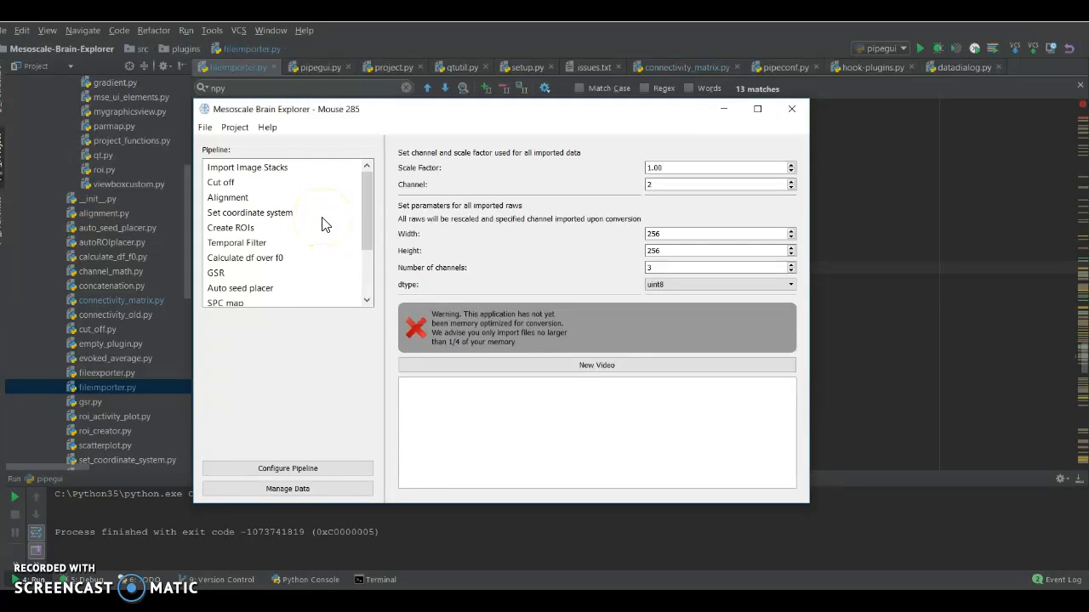
Look through the plugin pages of the default pipeline, including Alignment, GSR and Plot ROI activity, and return to Import Image Stacks.
click(304, 166)
key(Down)
key(Down)
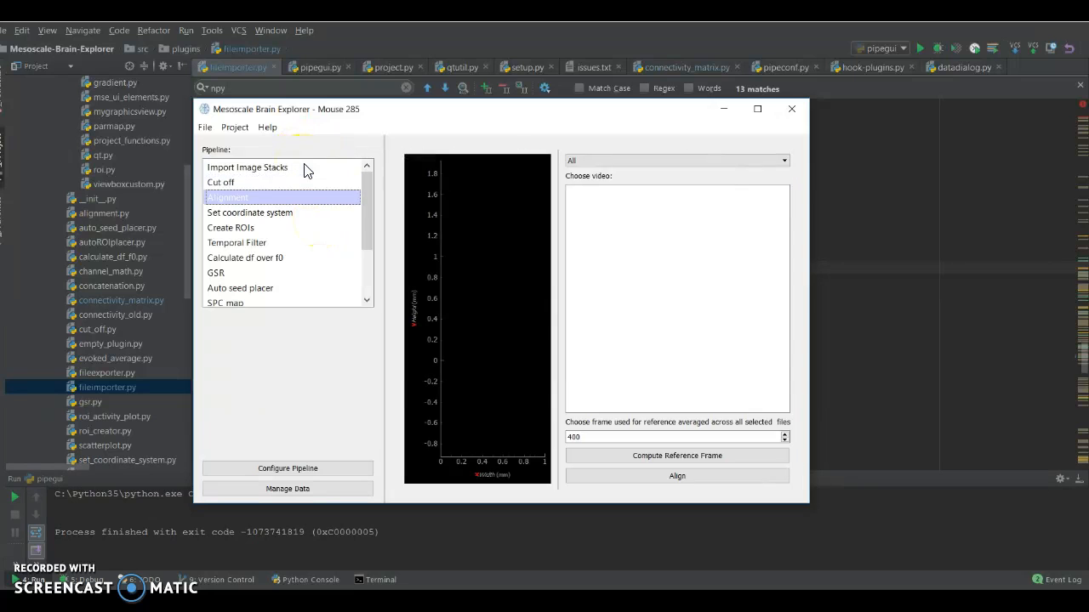
key(Down)
key(Down)
key(Down)
key(Down)
key(Down)
scroll(308, 187, down, 2)
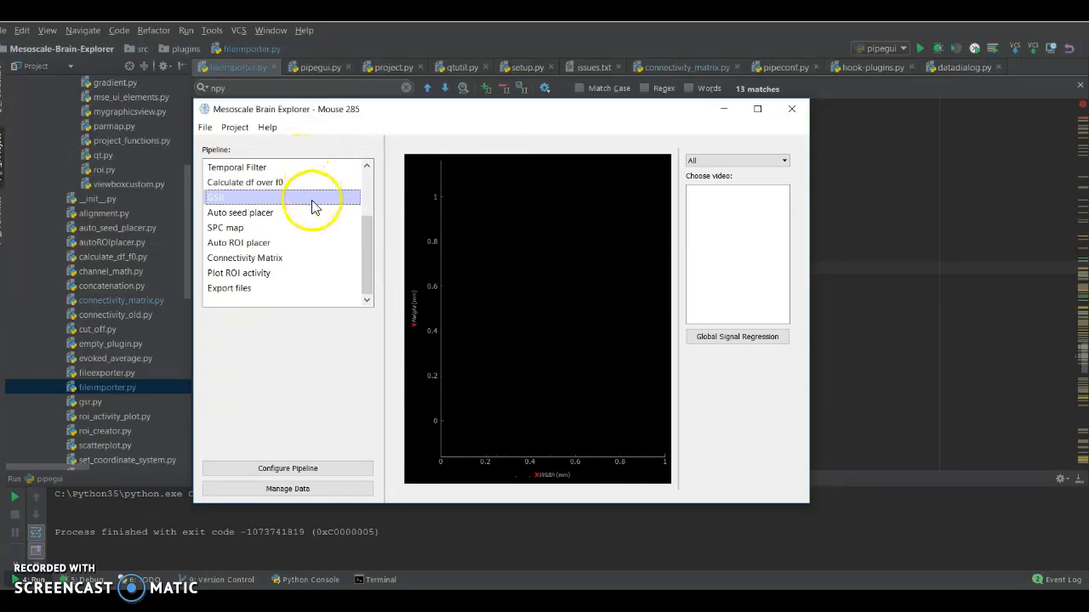
click(263, 214)
click(272, 258)
click(275, 273)
scroll(278, 266, up, 2)
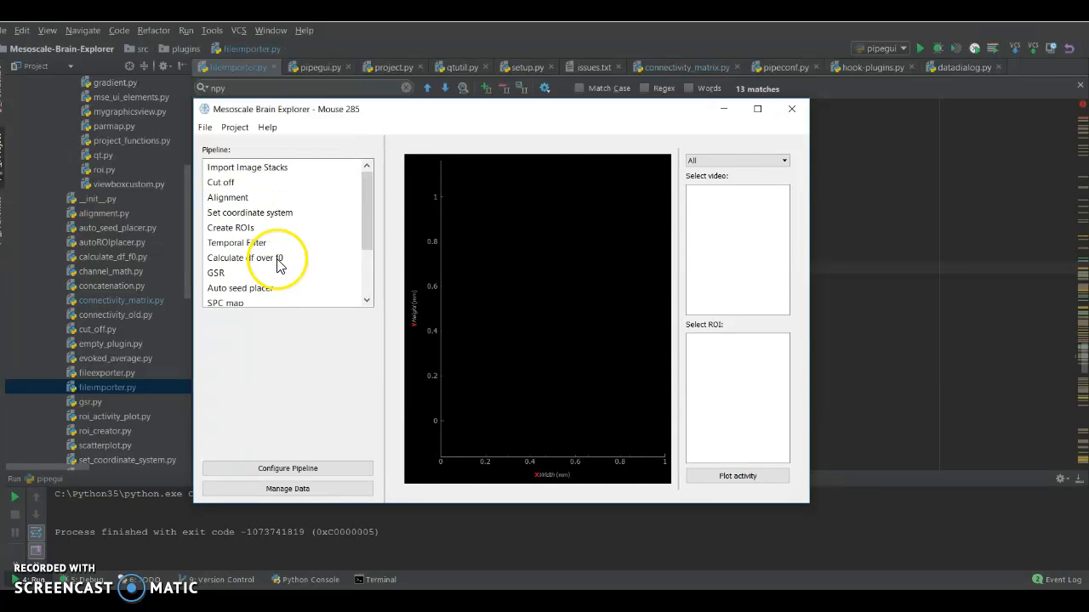
click(235, 169)
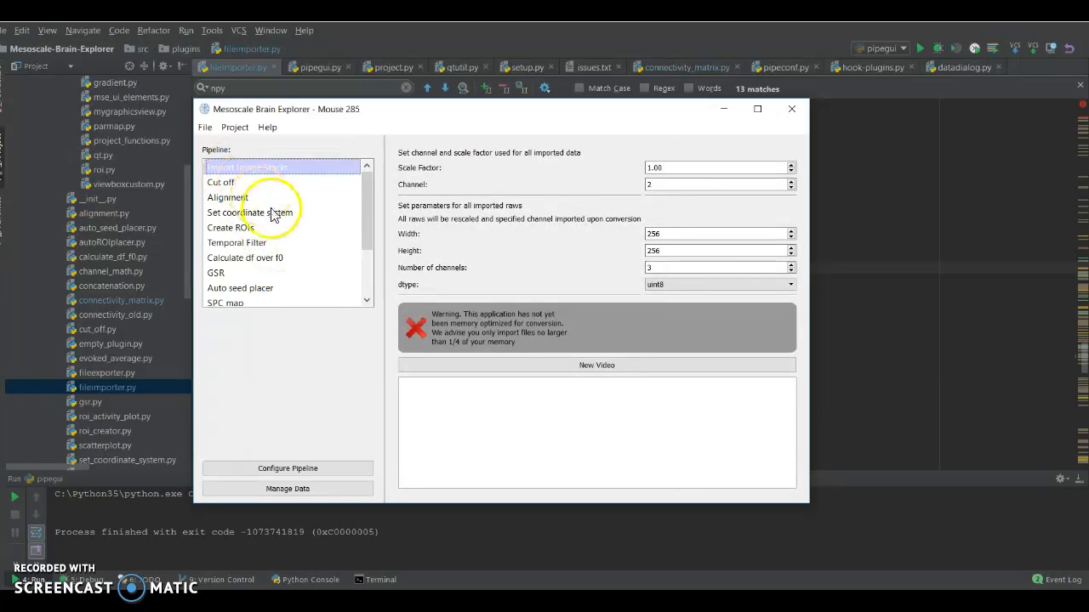
Add the Concatenation plugin to the pipeline between GSR and Auto seed placer, and open its page.
click(320, 472)
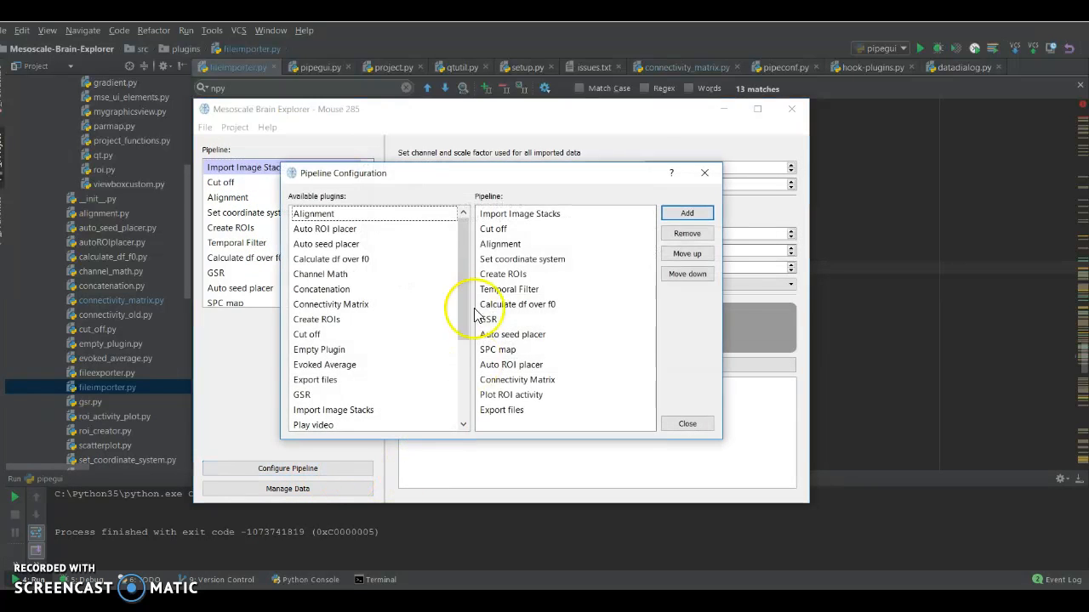
drag(417, 180, 519, 163)
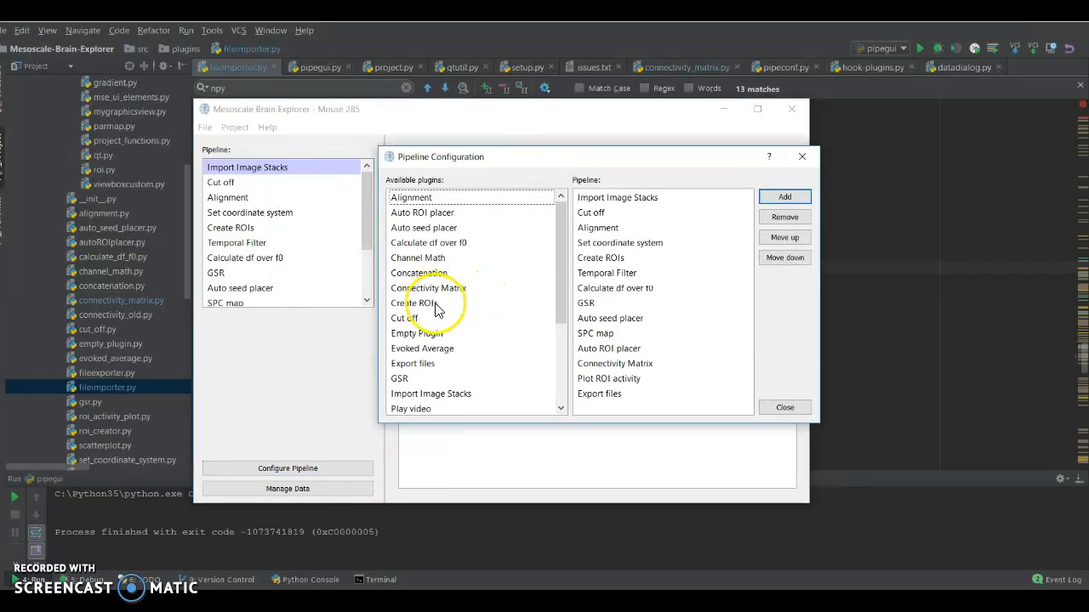
click(488, 275)
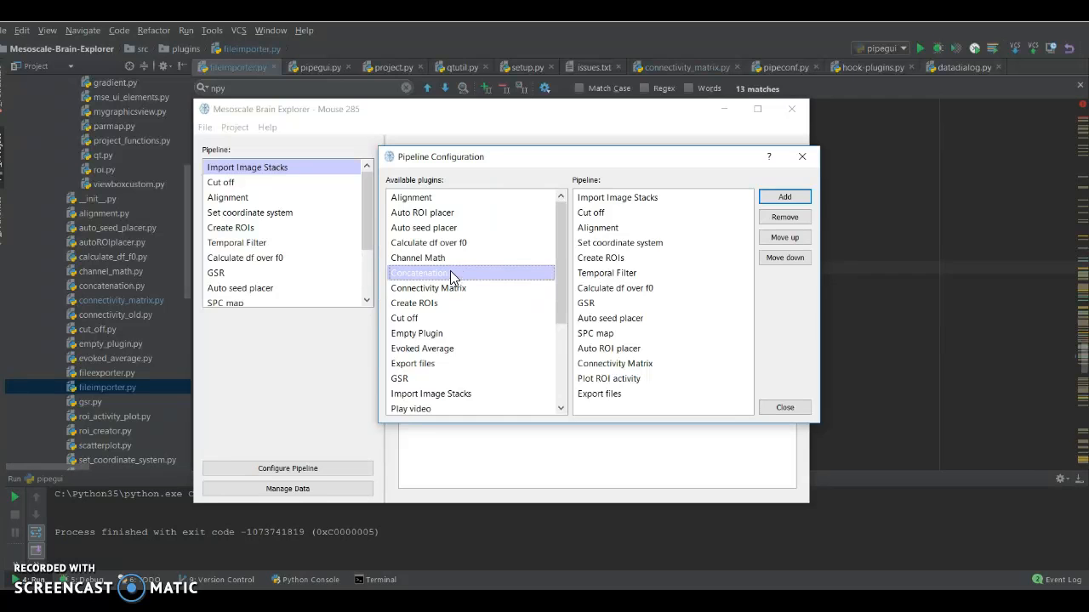
drag(450, 270, 642, 313)
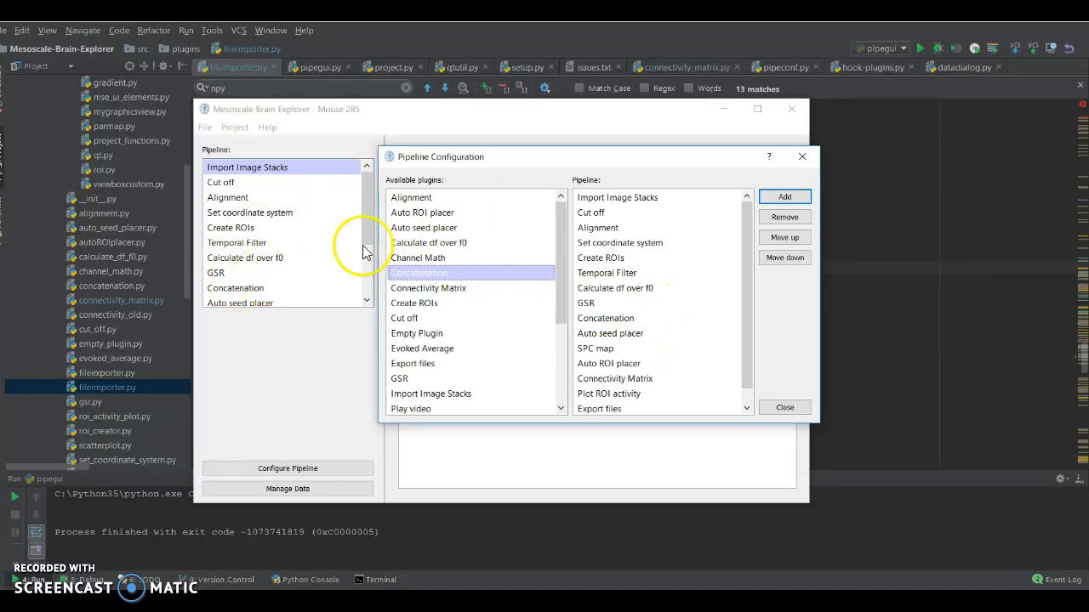
click(802, 158)
click(287, 289)
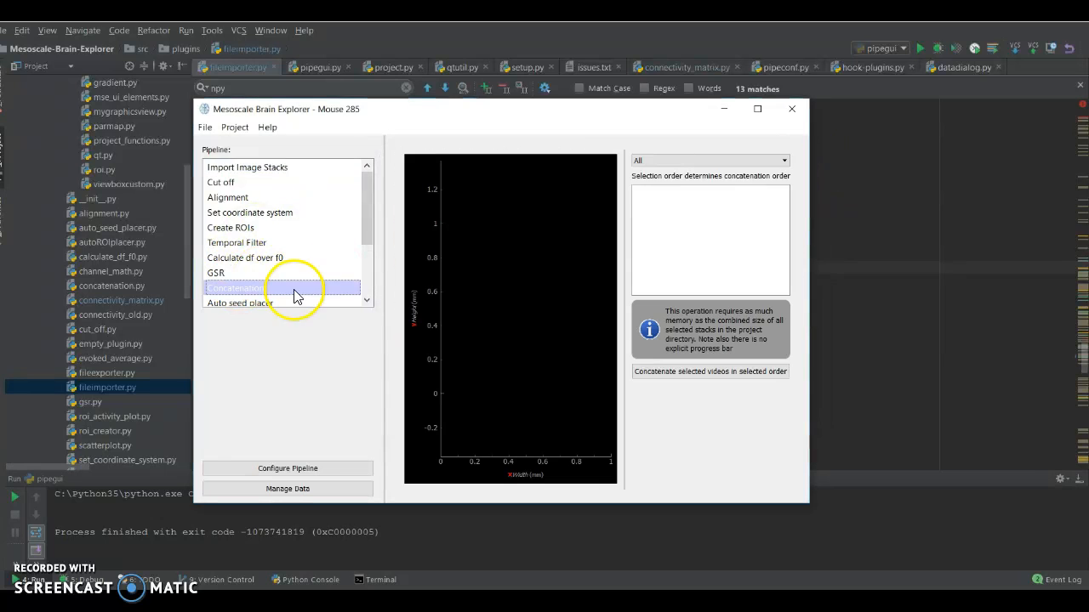
Review the order of the pipeline plugins from Import Image Stacks through Cut off, Create ROIs and GSR, ending on Import Image Stacks.
click(266, 170)
key(Down)
key(Down)
key(Down)
key(Down)
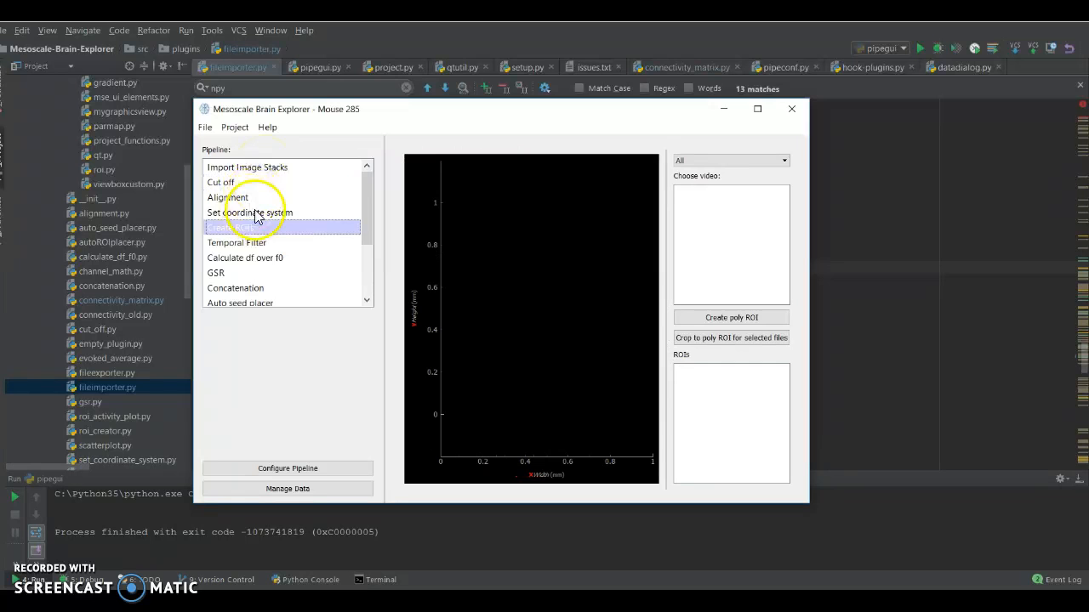
click(242, 187)
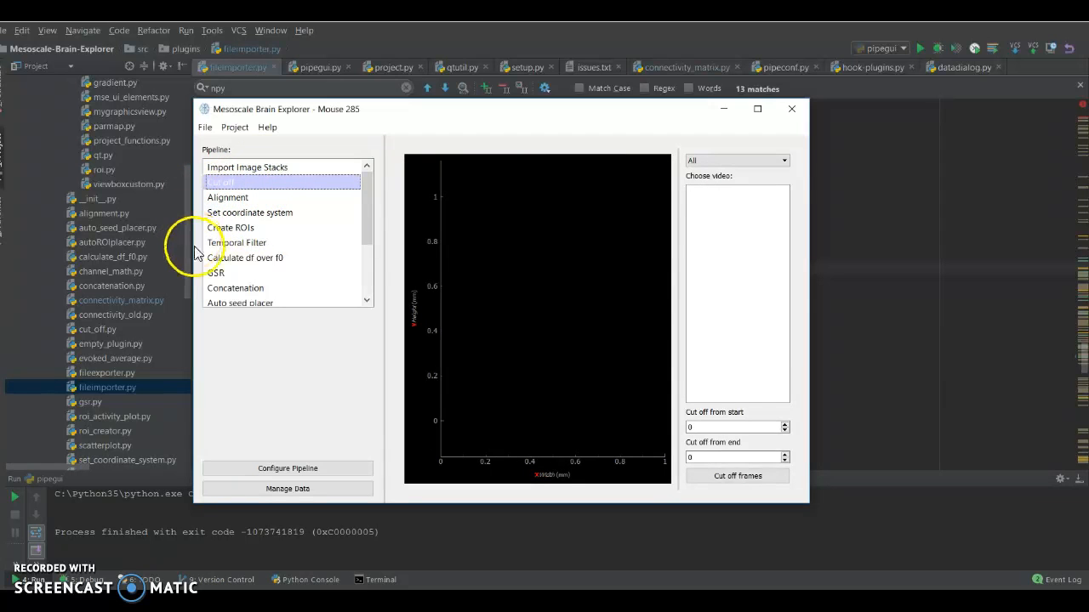
click(226, 278)
click(242, 230)
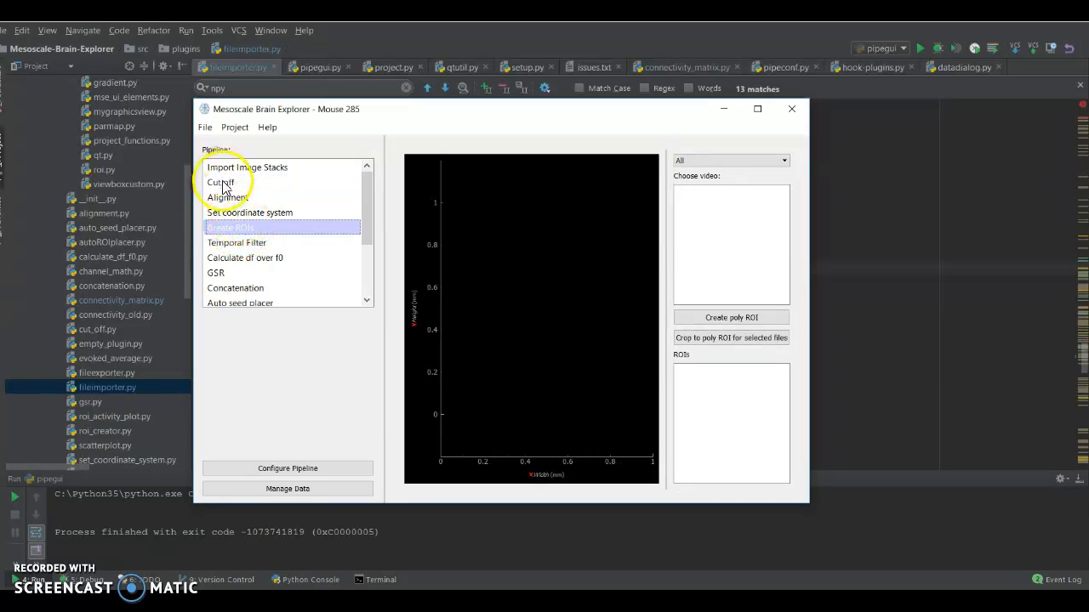
mouse_move(365, 195)
mouse_down()
mouse_move(365, 245)
mouse_move(365, 182)
mouse_up()
click(284, 168)
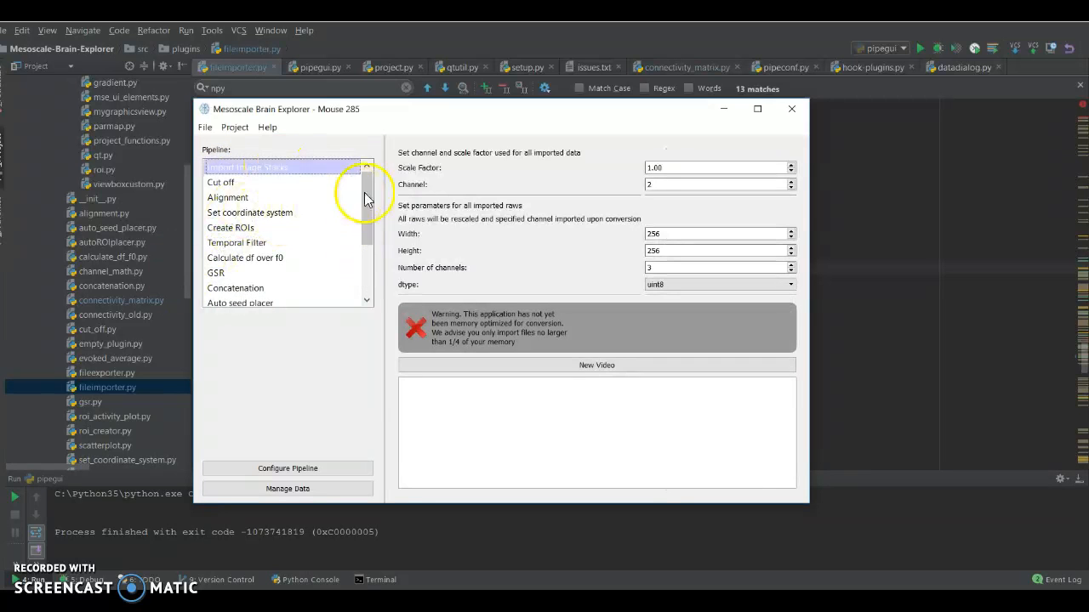
mouse_move(365, 219)
mouse_down()
mouse_move(368, 281)
mouse_move(374, 219)
mouse_up()
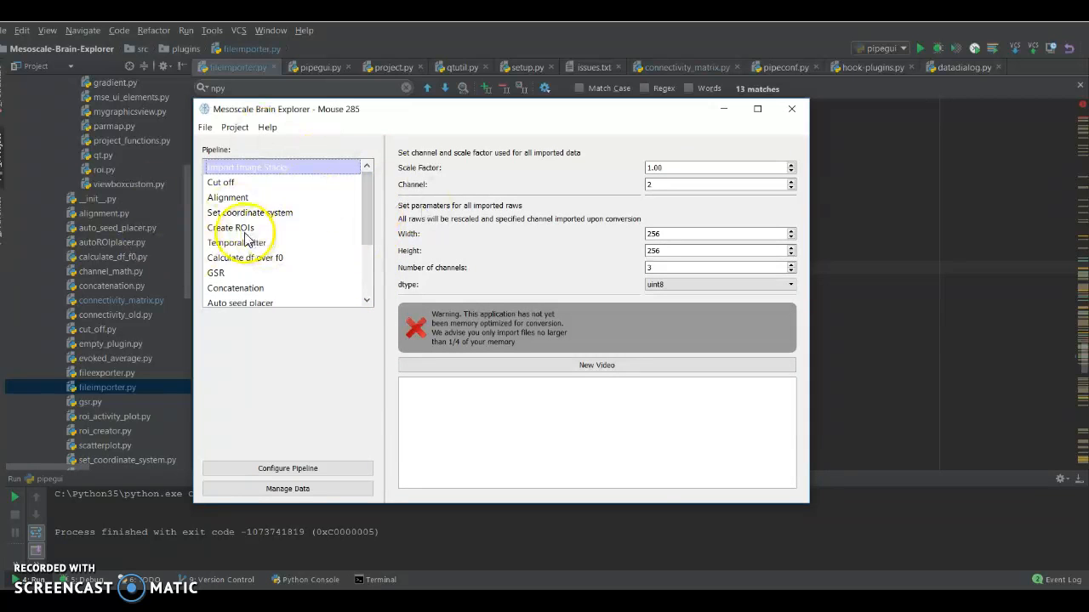
mouse_move(370, 176)
mouse_down()
mouse_move(369, 250)
mouse_move(369, 182)
mouse_up()
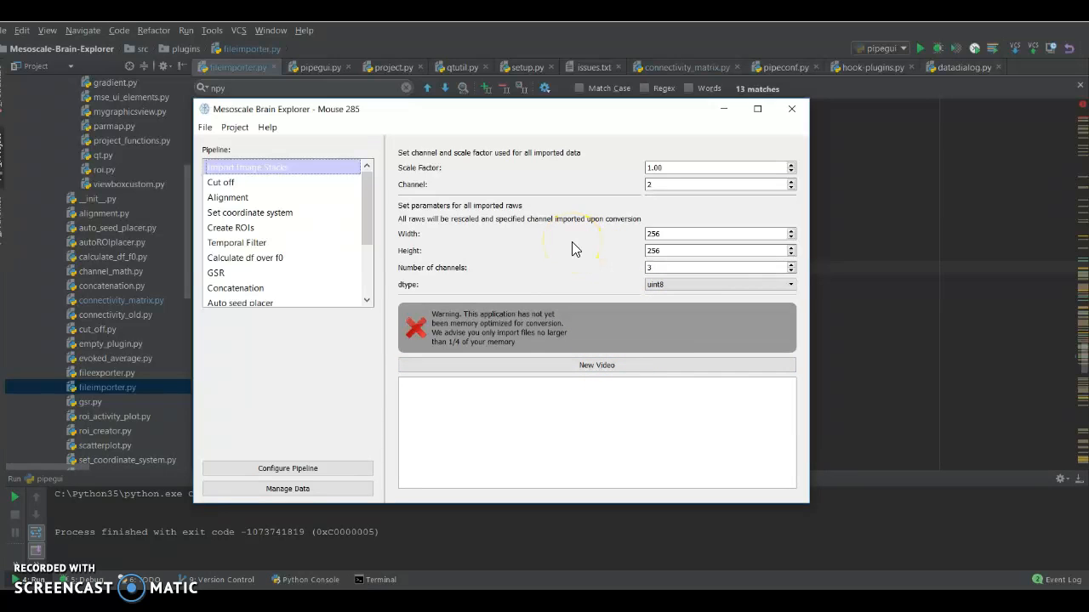
Check the raw width, height and number of channels, and import the first three .raw stacks from the From Tim folder.
double_click(653, 234)
double_click(660, 251)
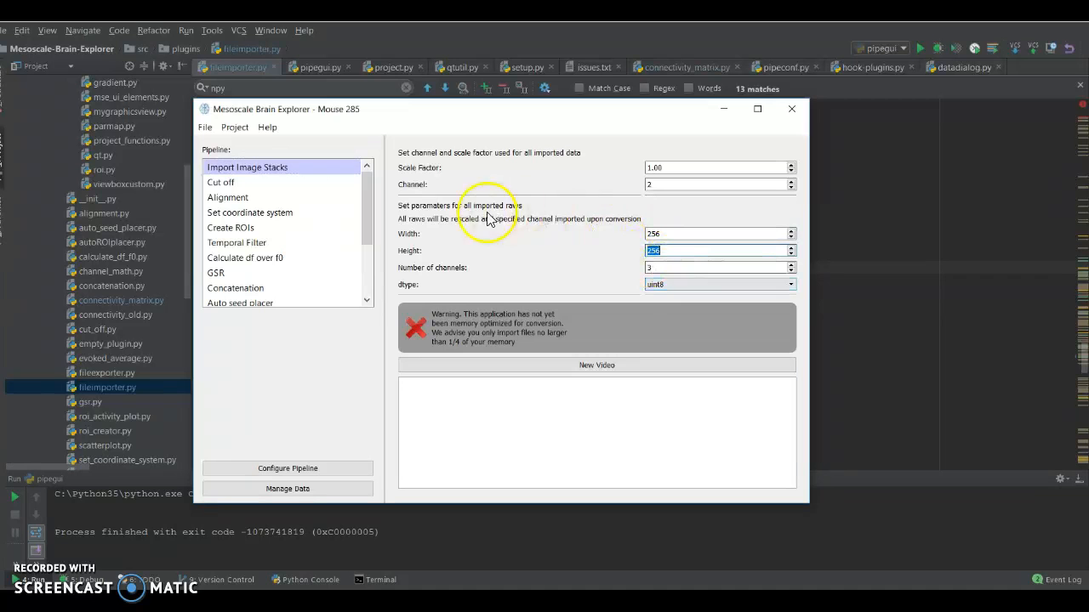
double_click(651, 268)
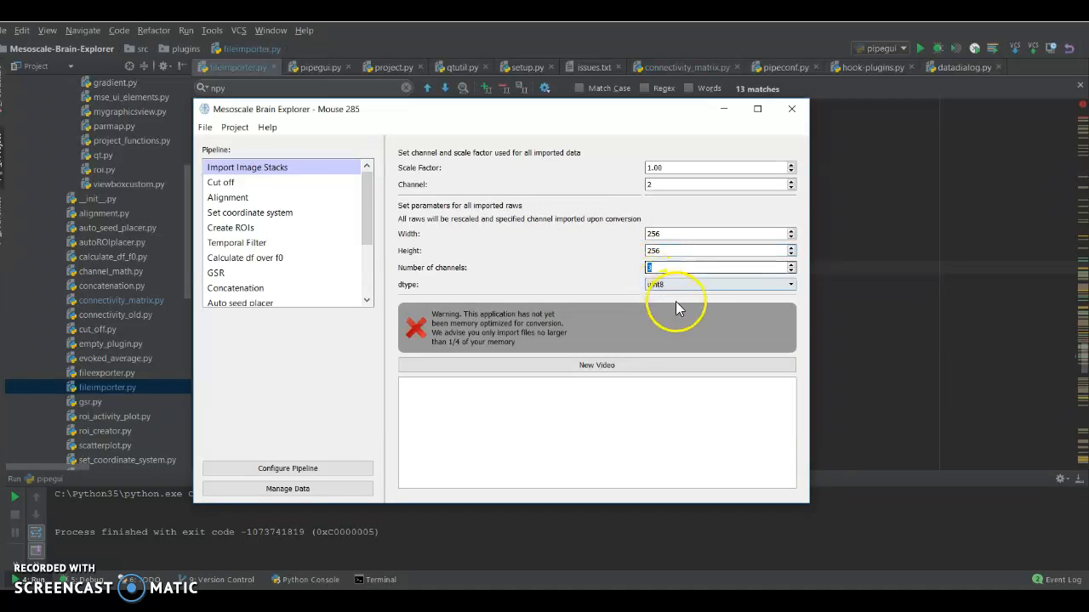
click(574, 365)
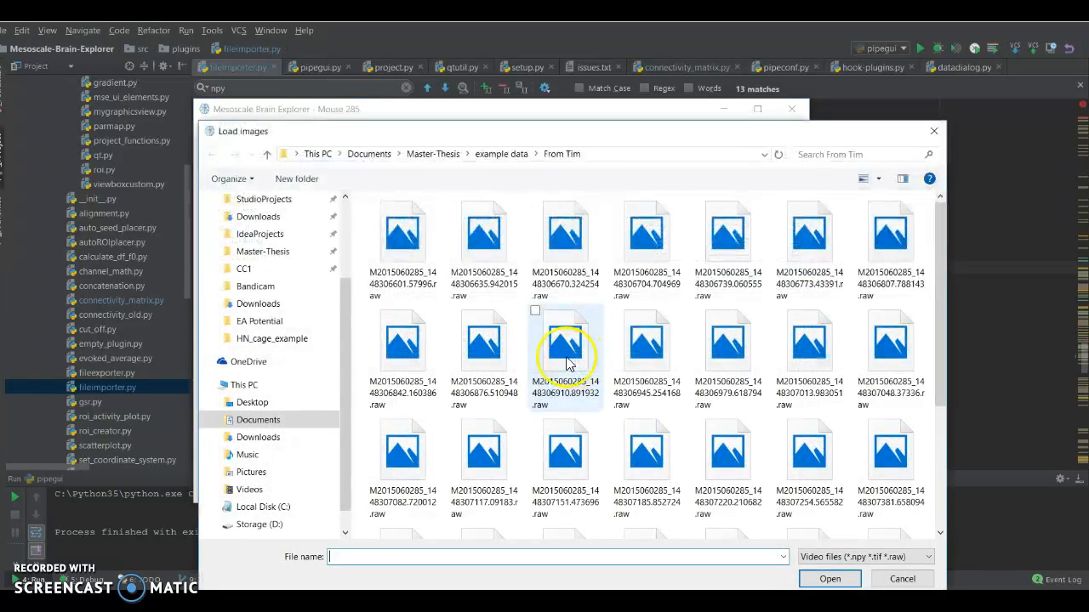
click(417, 266)
shift+click(565, 288)
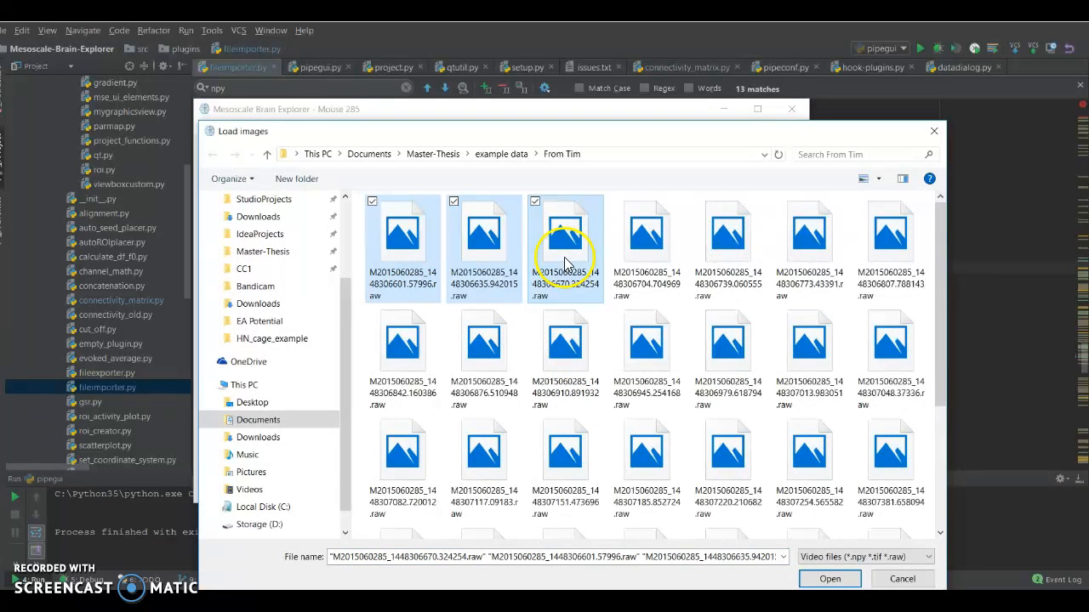
click(830, 578)
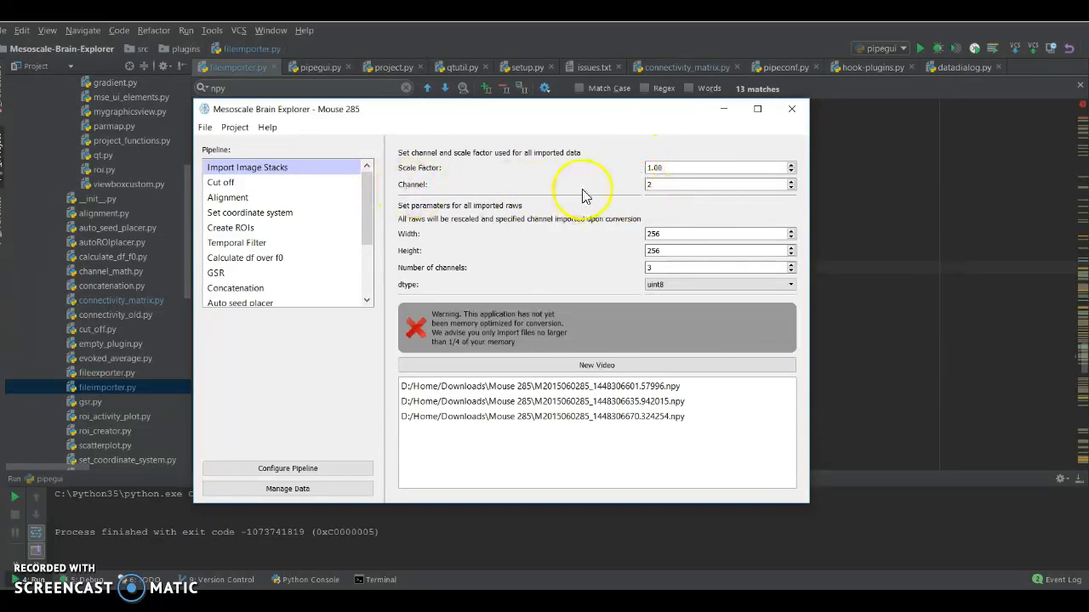
Examine the scale factor, channel, width and height settings used for the imported image stacks.
drag(671, 166, 648, 167)
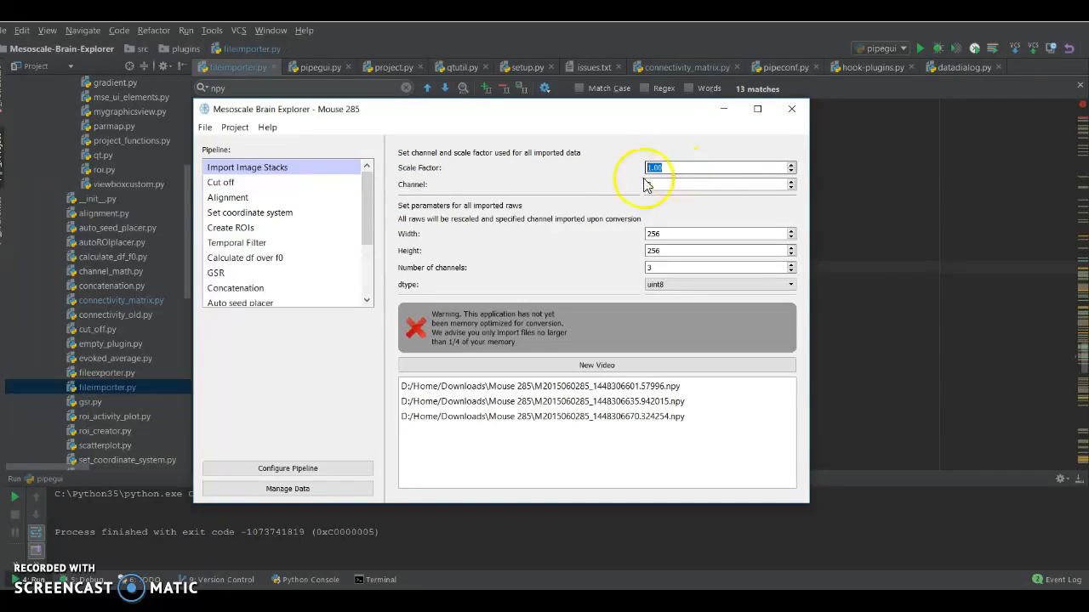
double_click(663, 234)
double_click(656, 250)
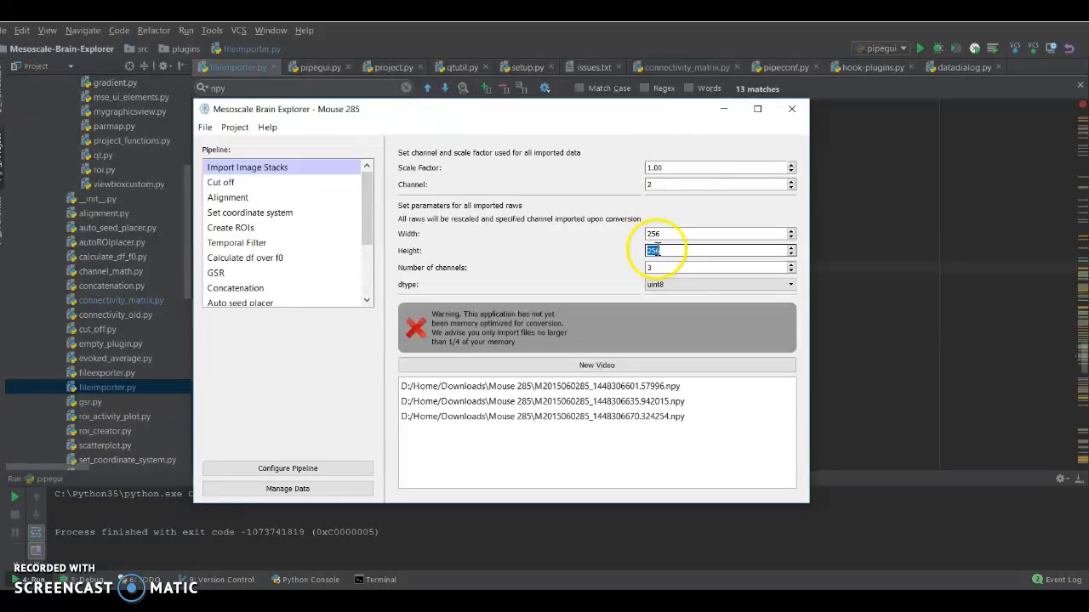
double_click(661, 166)
click(669, 168)
double_click(669, 168)
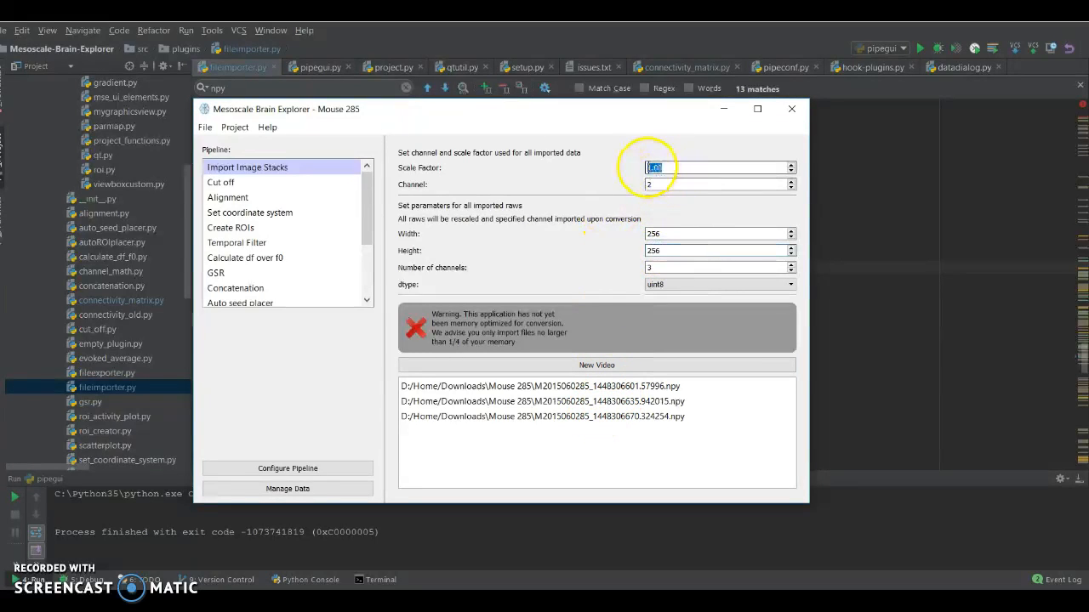
double_click(649, 184)
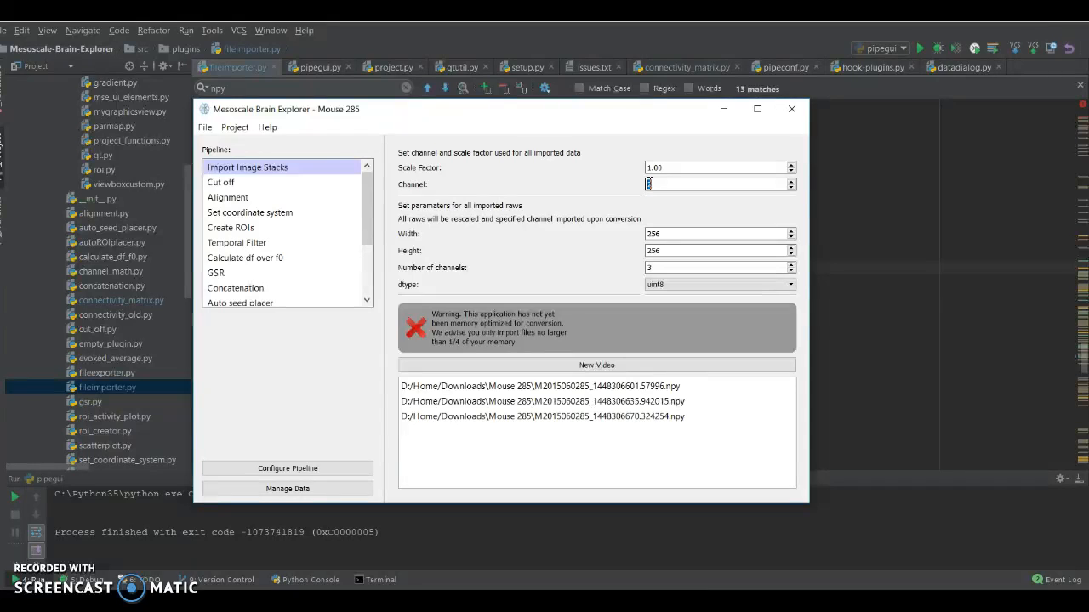
drag(648, 185, 712, 198)
Bring the Mesoscale Brain Explorer window in front of the GitHub release page and reposition it.
drag(389, 106, 438, 125)
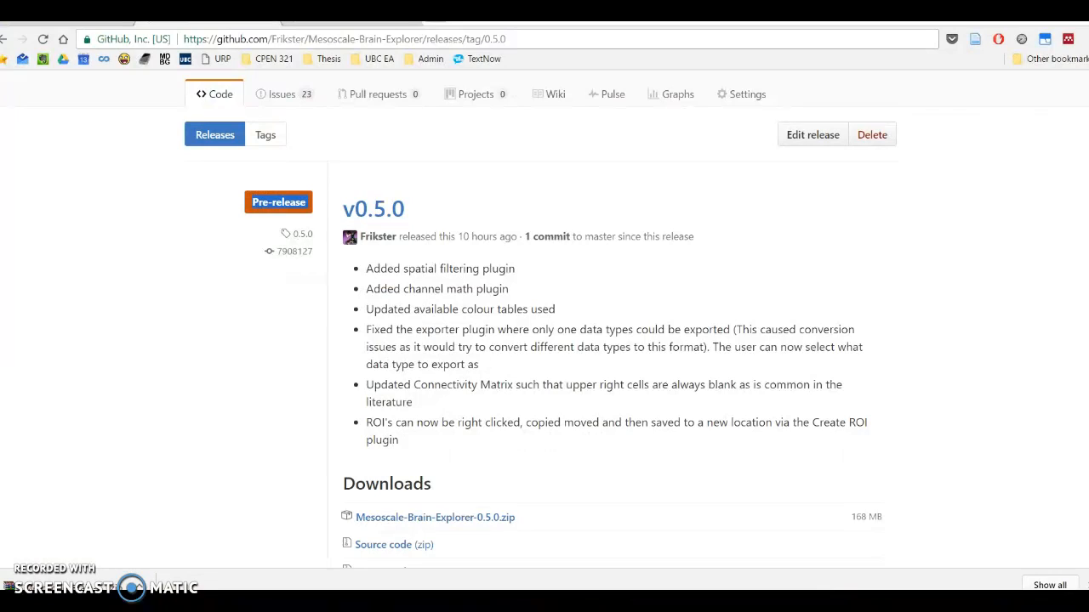
mouse_move(885, 595)
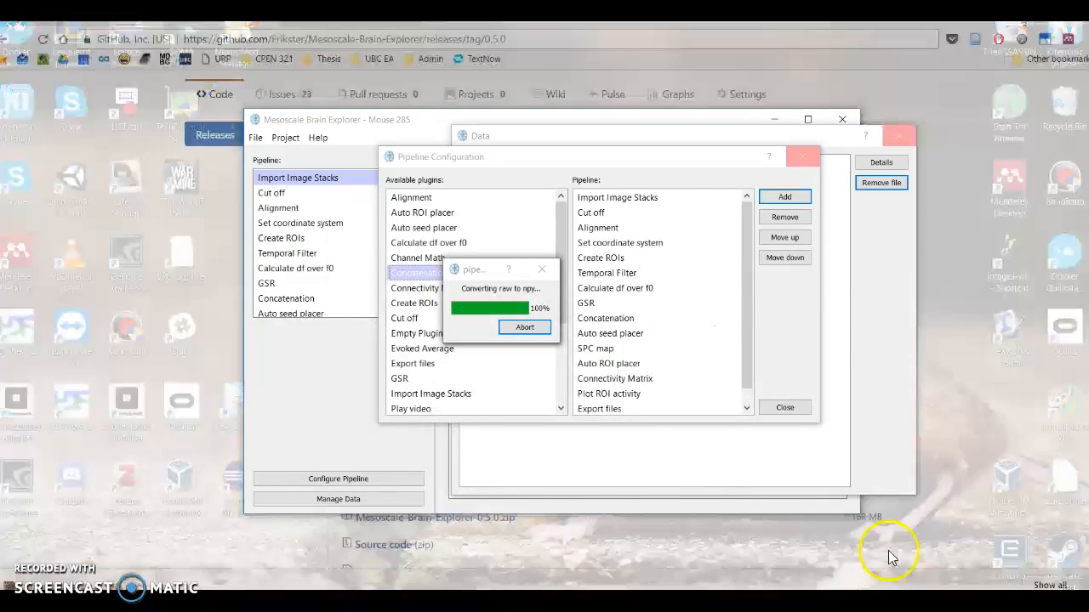
click(891, 554)
drag(507, 124, 525, 130)
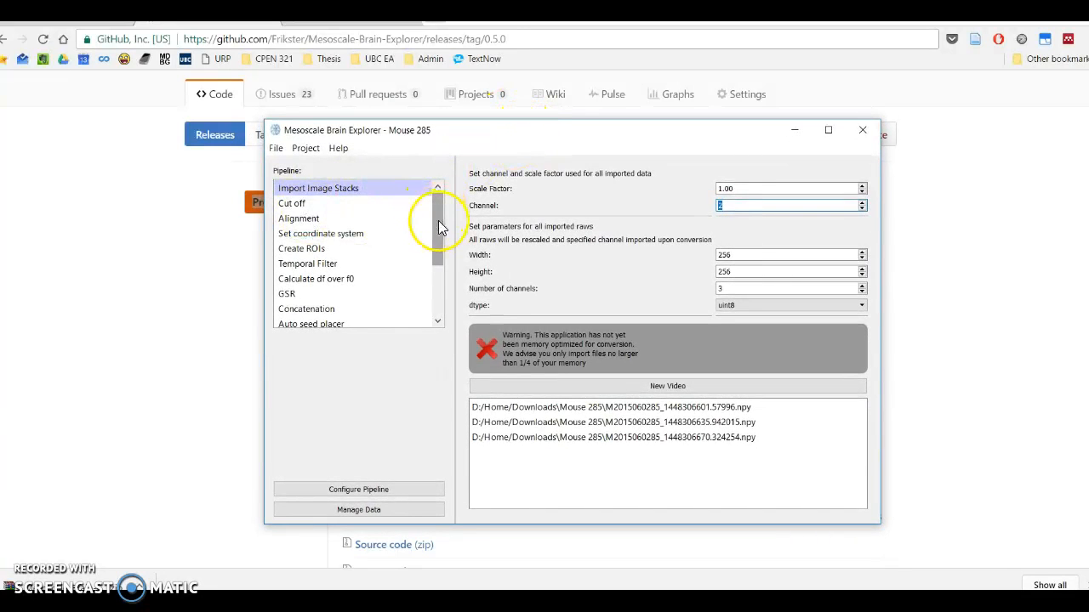
Open the Cut off plugin and resize its panes so the full video names fit in the video list.
click(290, 205)
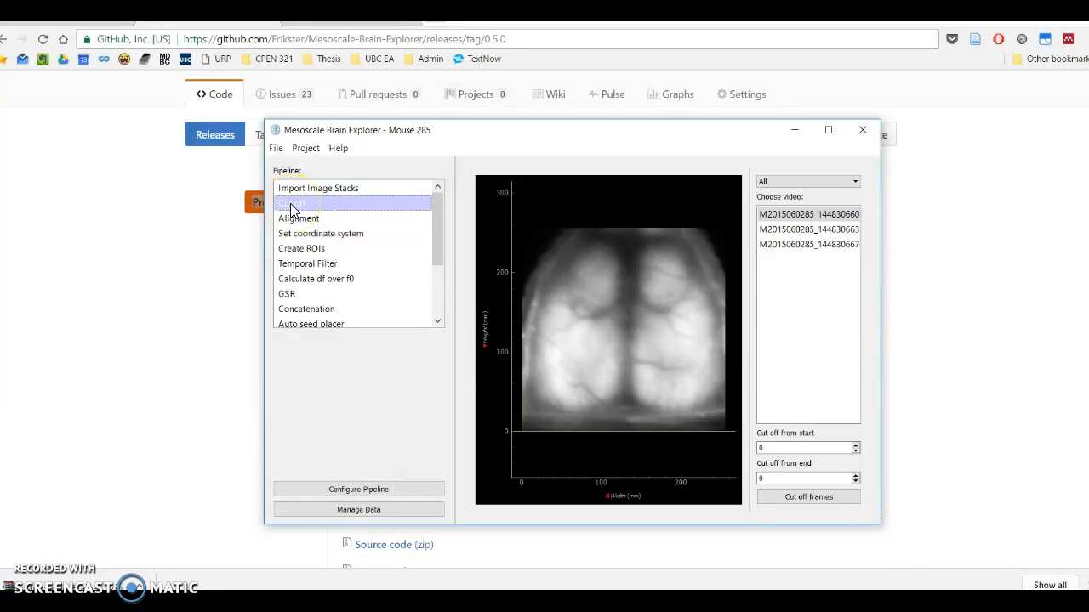
drag(455, 161, 394, 175)
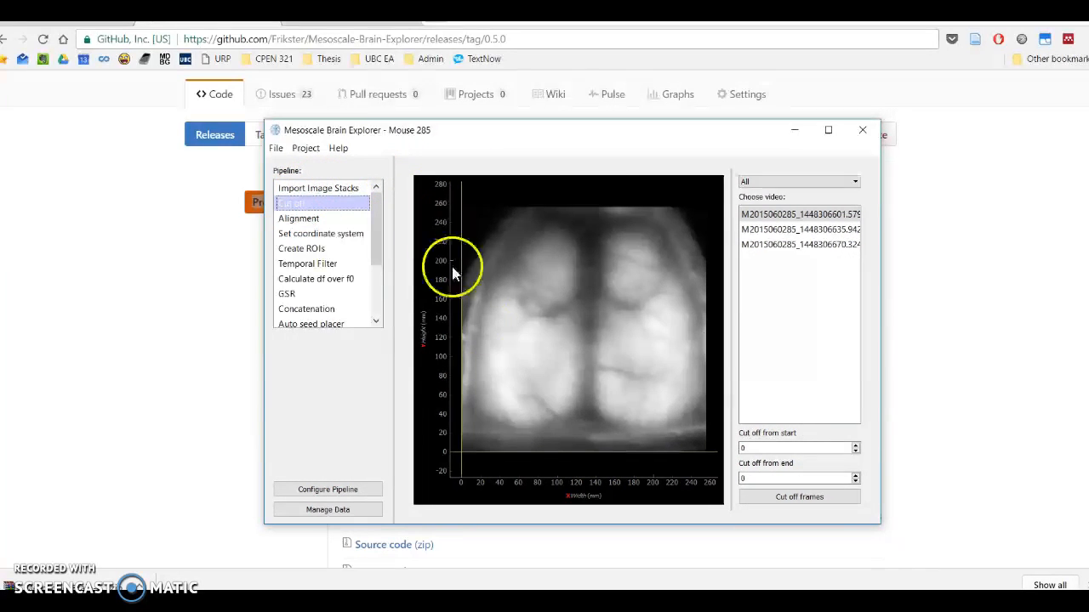
drag(730, 269, 719, 273)
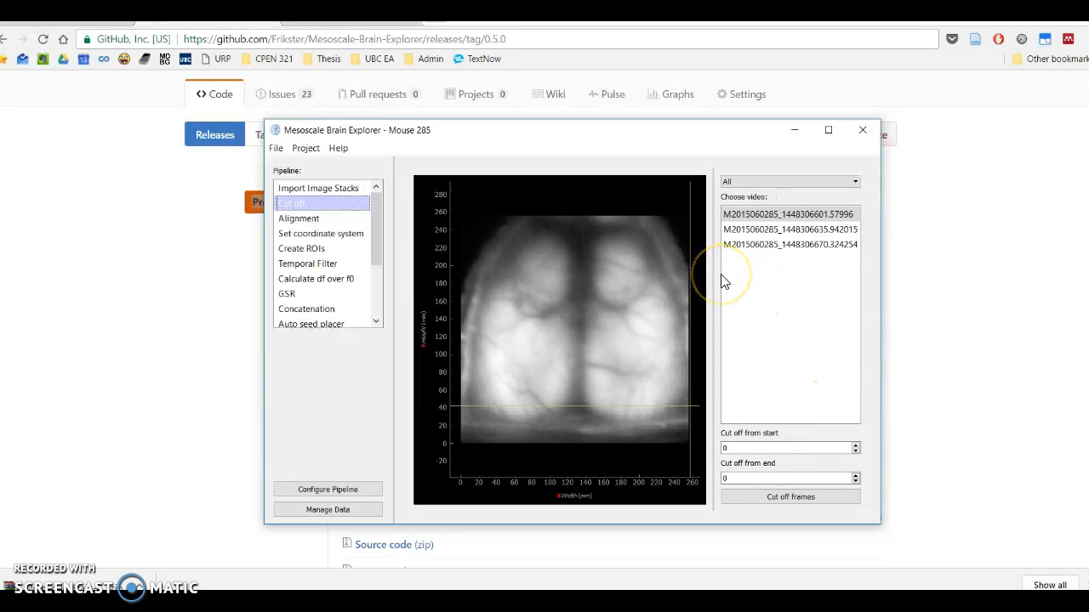
Preview the imported videos, open the first one in the frame player and scrub to about frame 20.
click(736, 241)
click(747, 226)
double_click(748, 220)
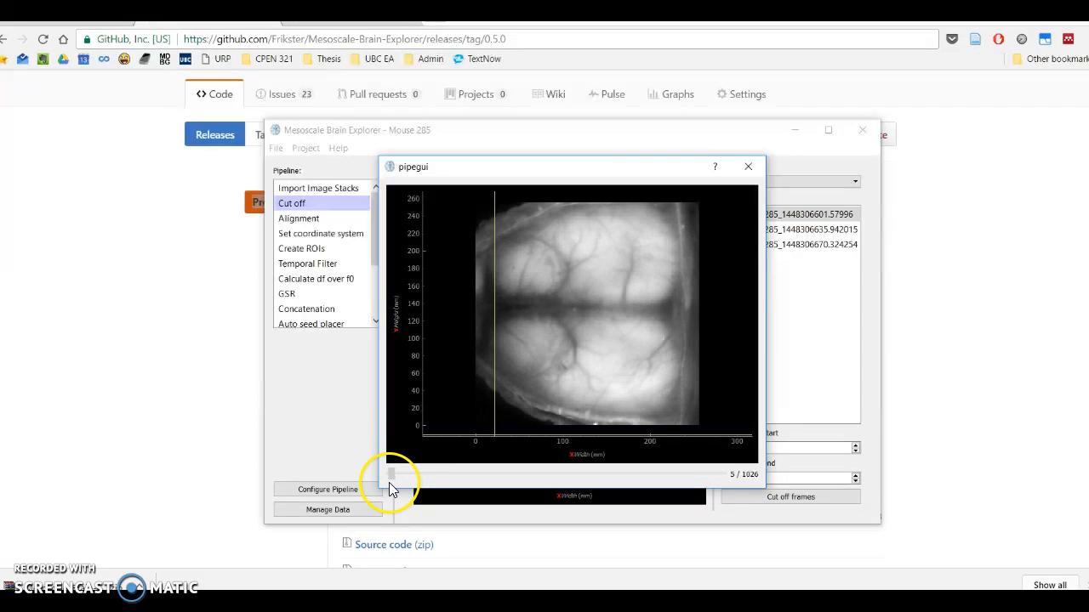
drag(386, 482, 392, 483)
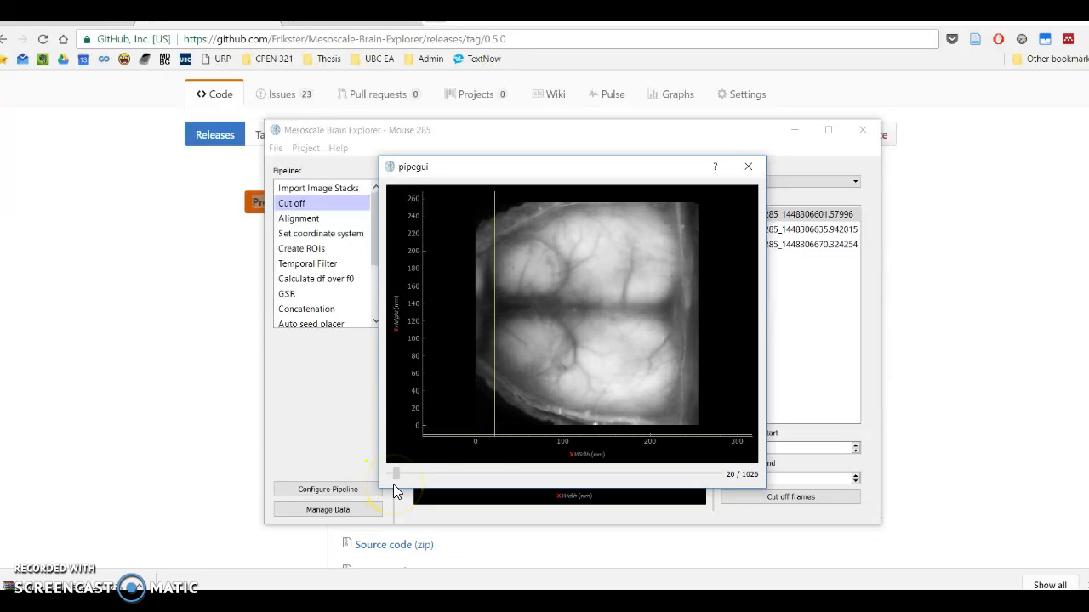
Close the frame player and bring the Mesoscale Brain Explorer window in front of the code editor.
drag(505, 171, 502, 161)
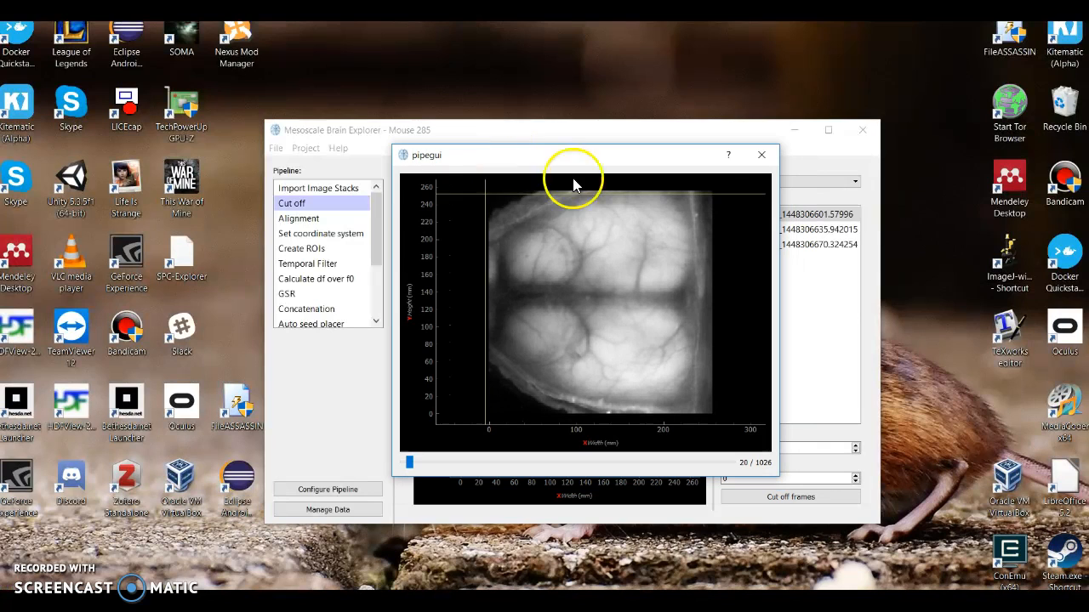
click(761, 154)
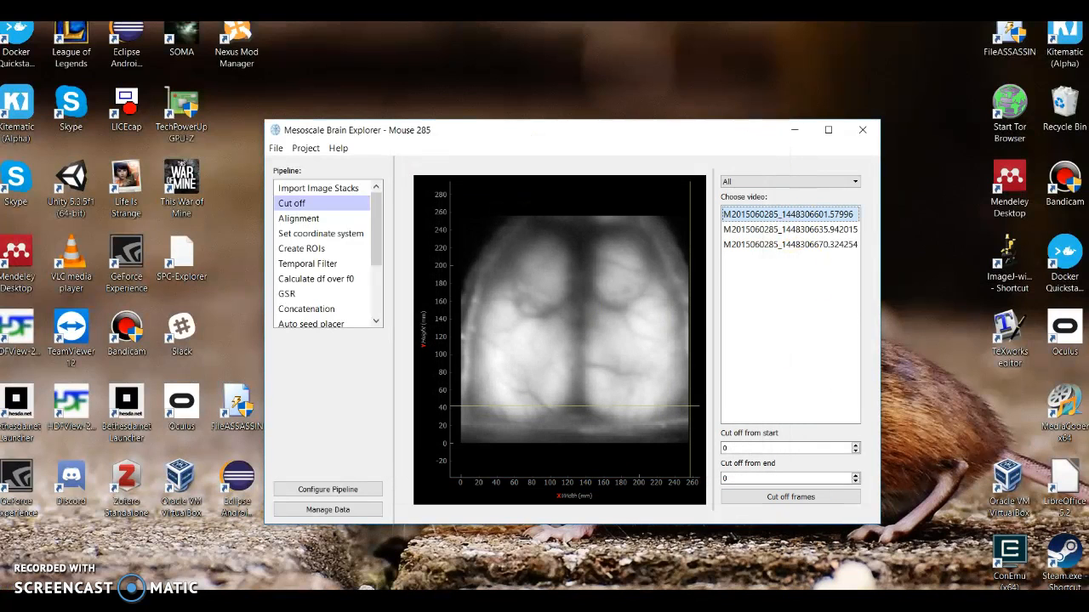
click(685, 600)
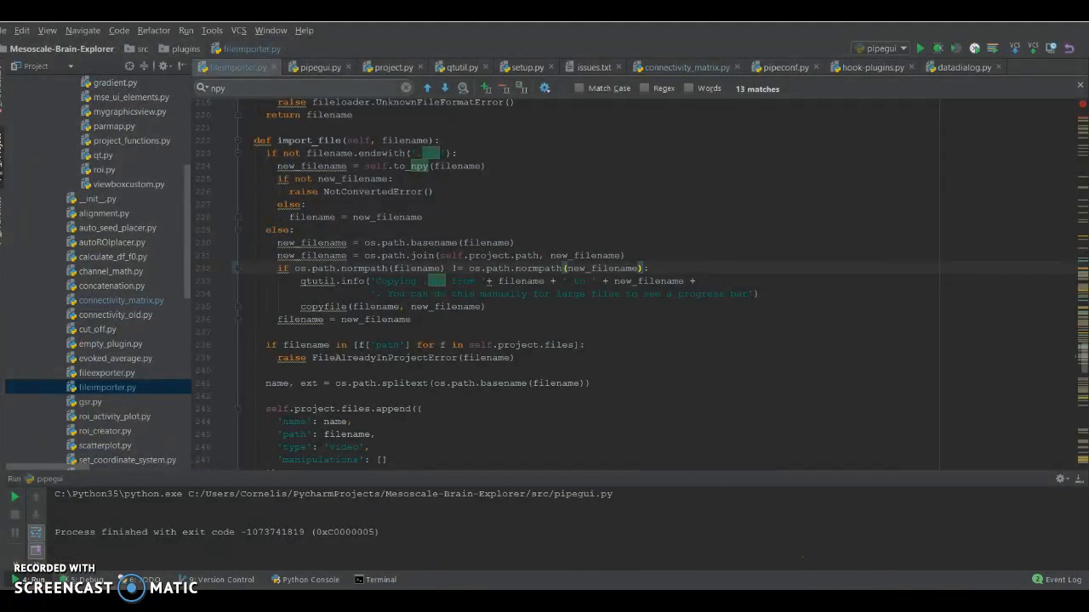
click(896, 576)
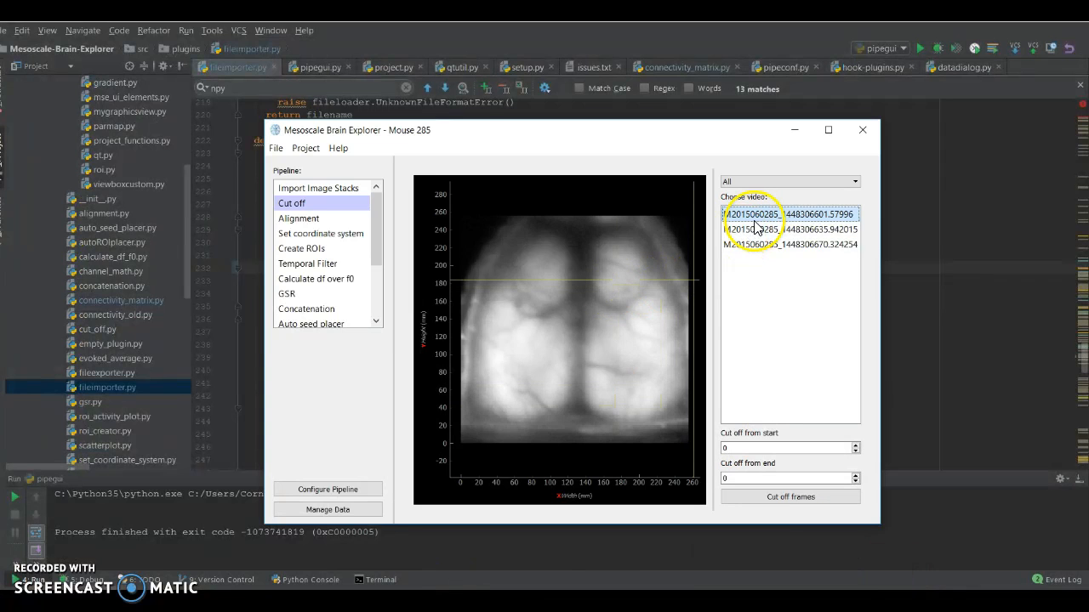
Widen the video list, select all three imported videos and cut off 20 frames from their start.
drag(753, 217, 681, 253)
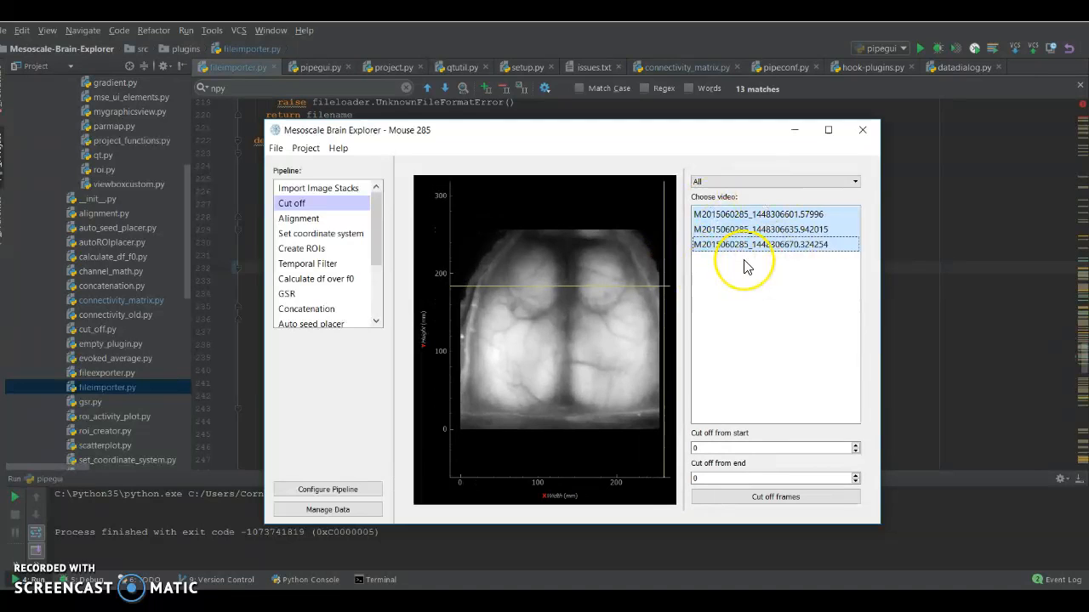
click(742, 340)
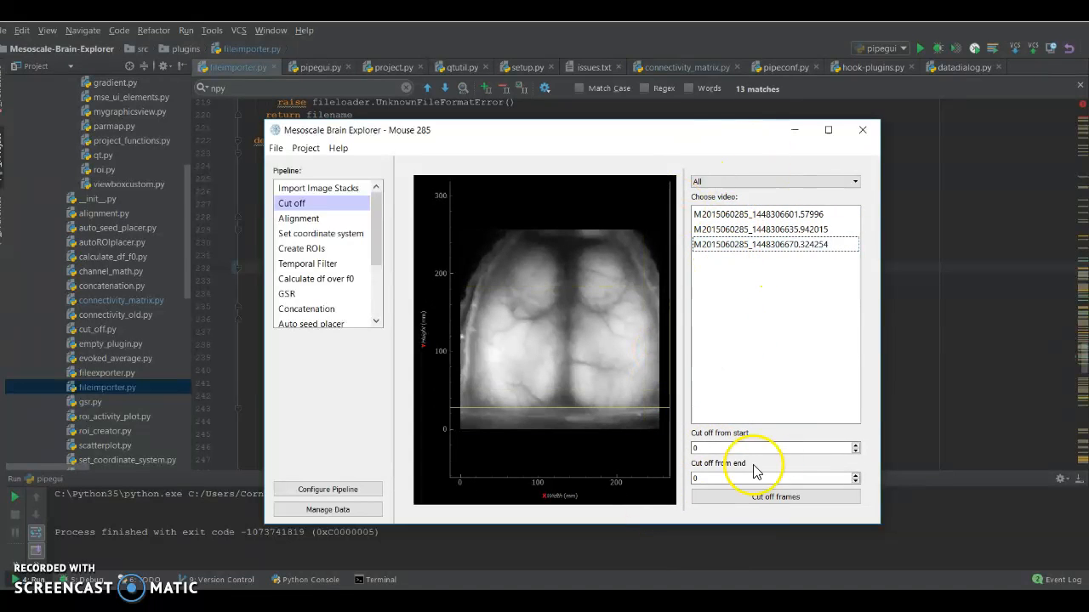
drag(758, 214, 736, 246)
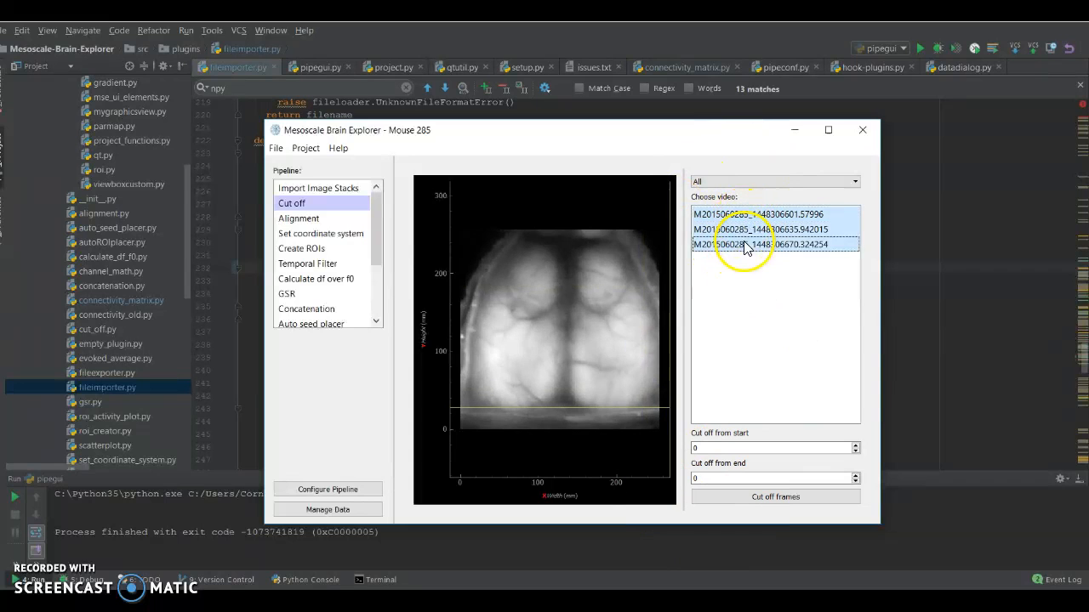
click(694, 448)
text(2)
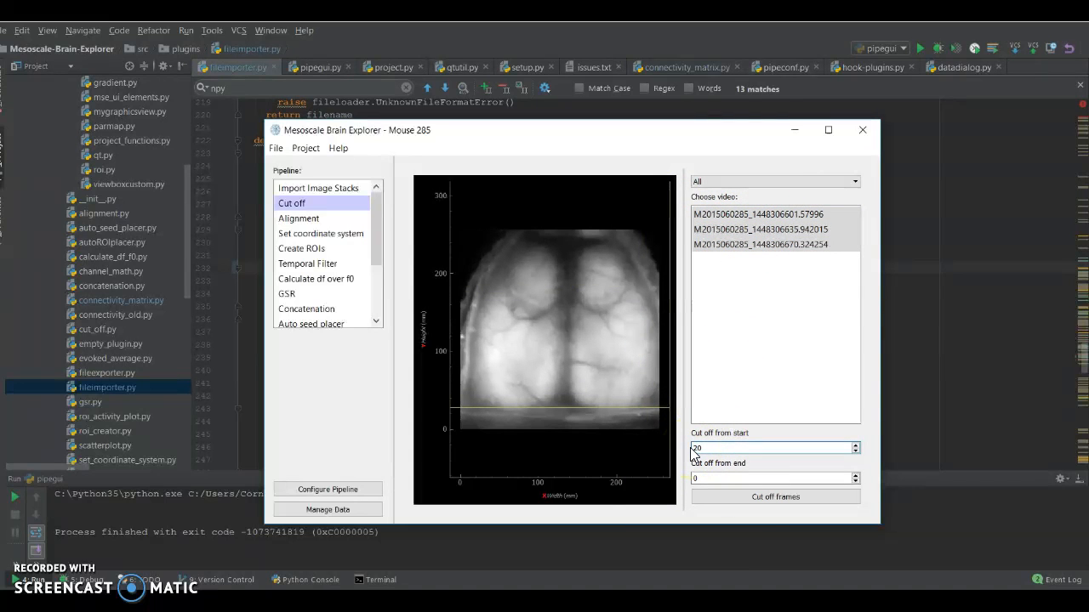
click(766, 497)
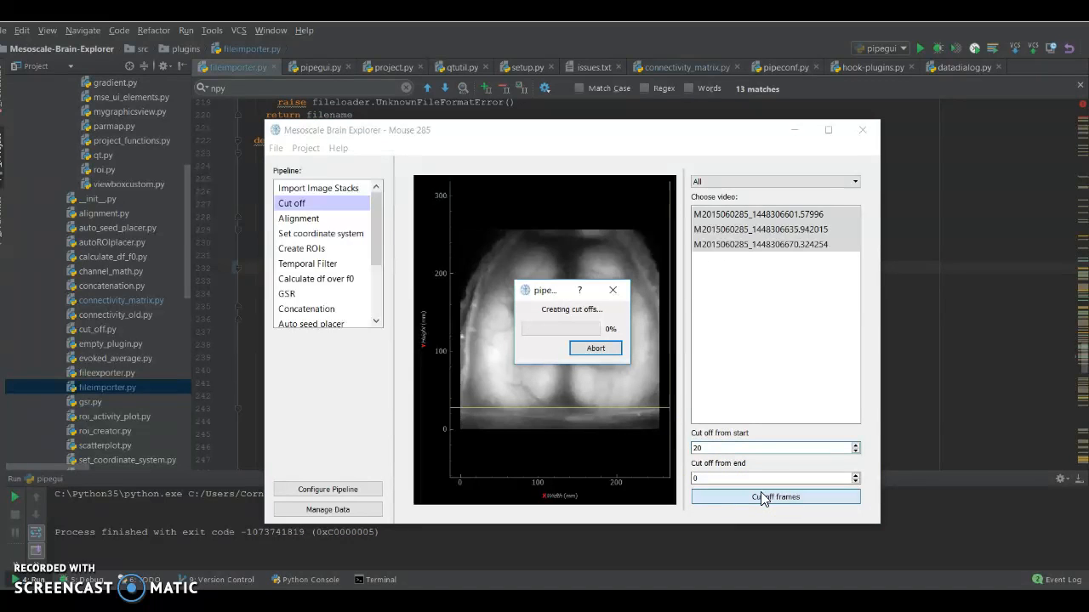
click(760, 492)
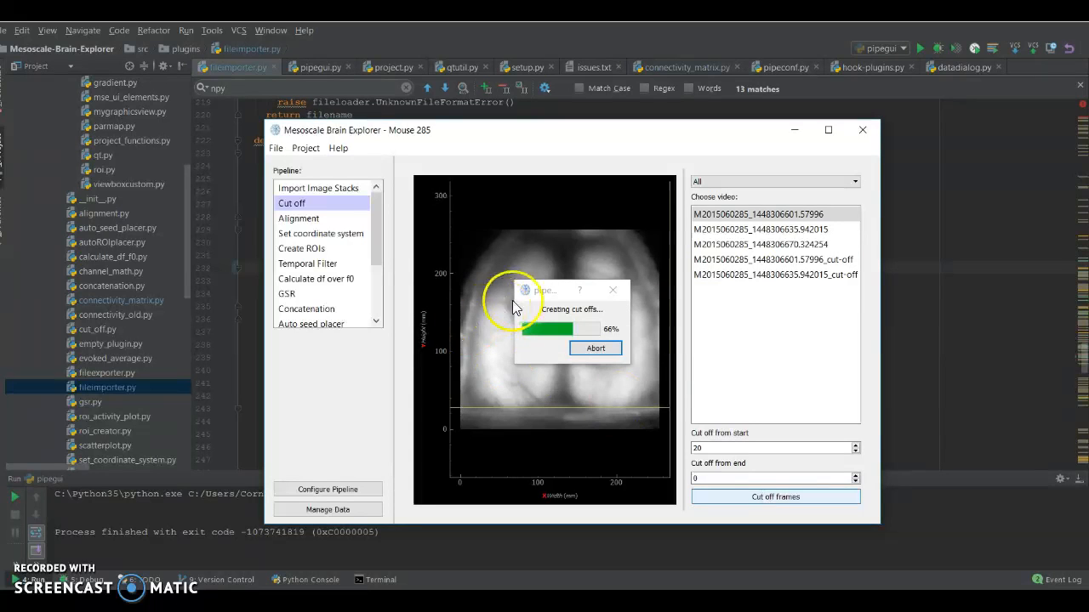
click(587, 347)
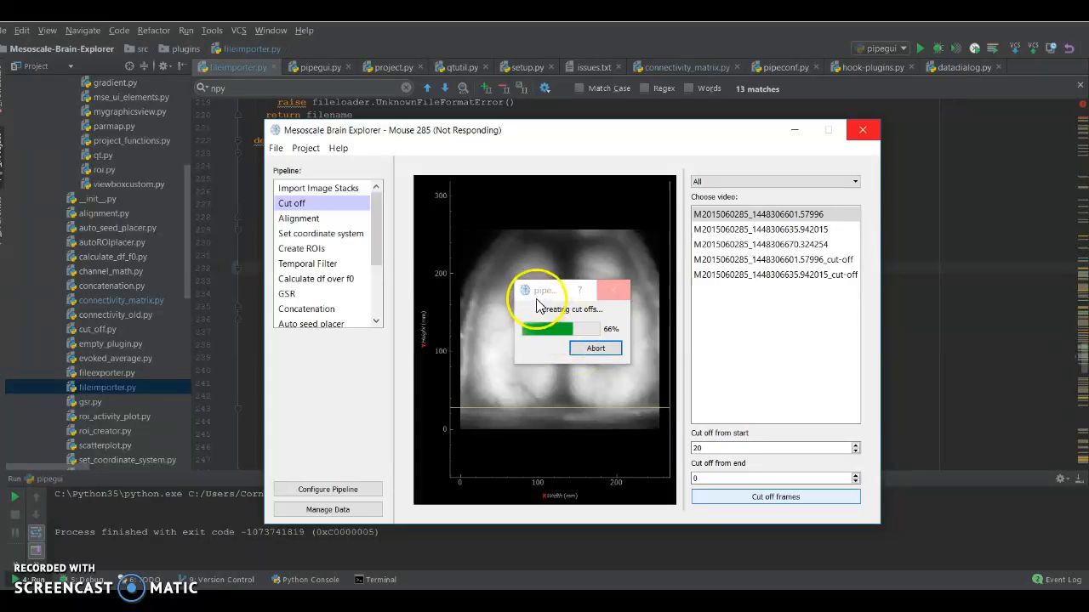
Widen the video list slightly and preview the original videos and the new cut-off versions.
click(749, 244)
click(752, 229)
click(751, 216)
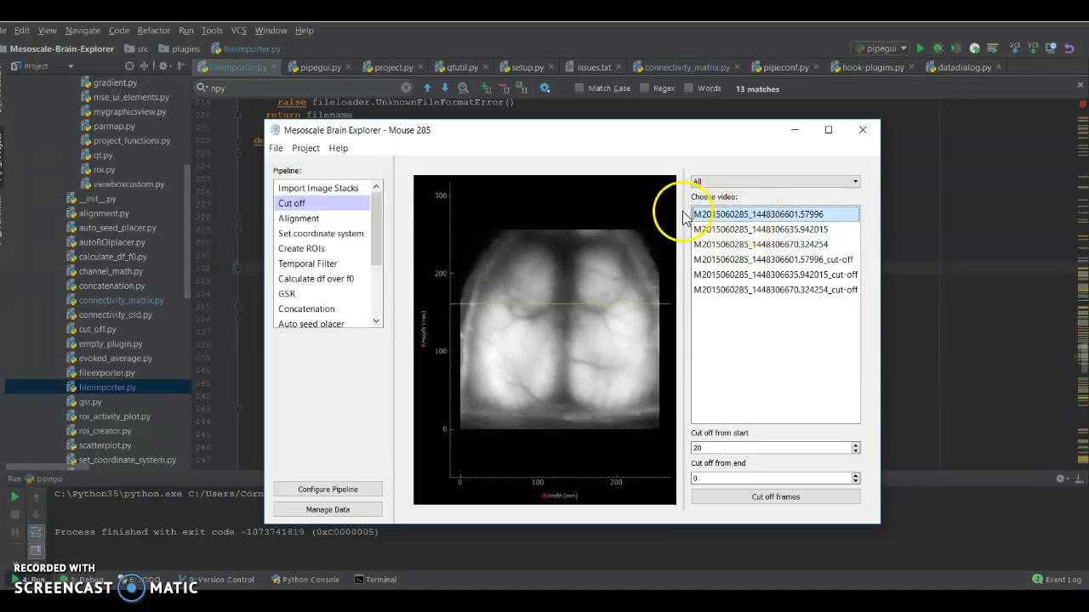
drag(684, 210, 676, 211)
click(749, 246)
click(748, 233)
click(749, 259)
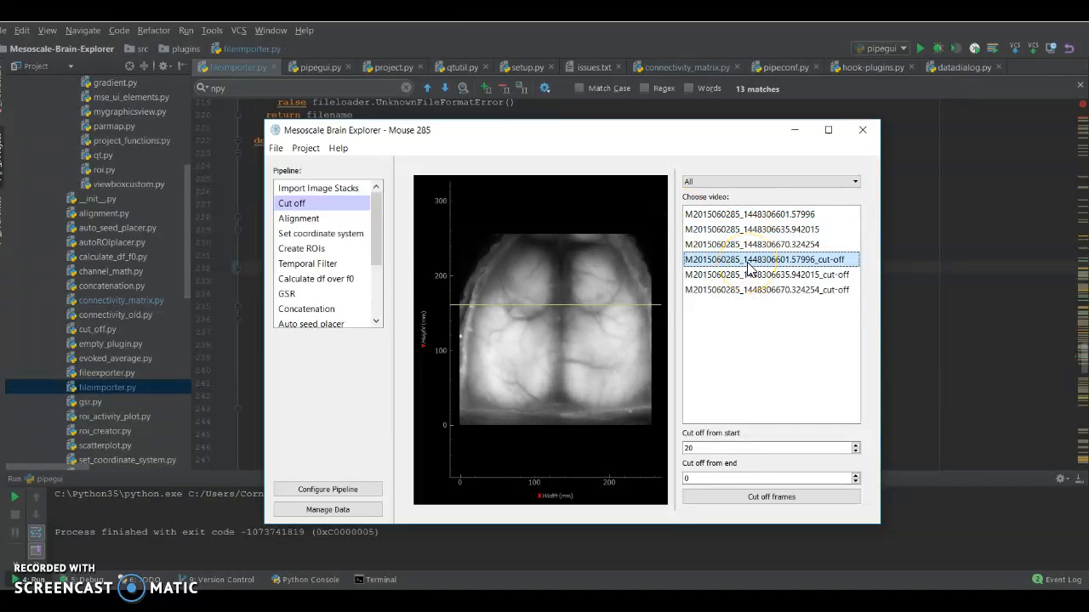
click(753, 275)
click(747, 260)
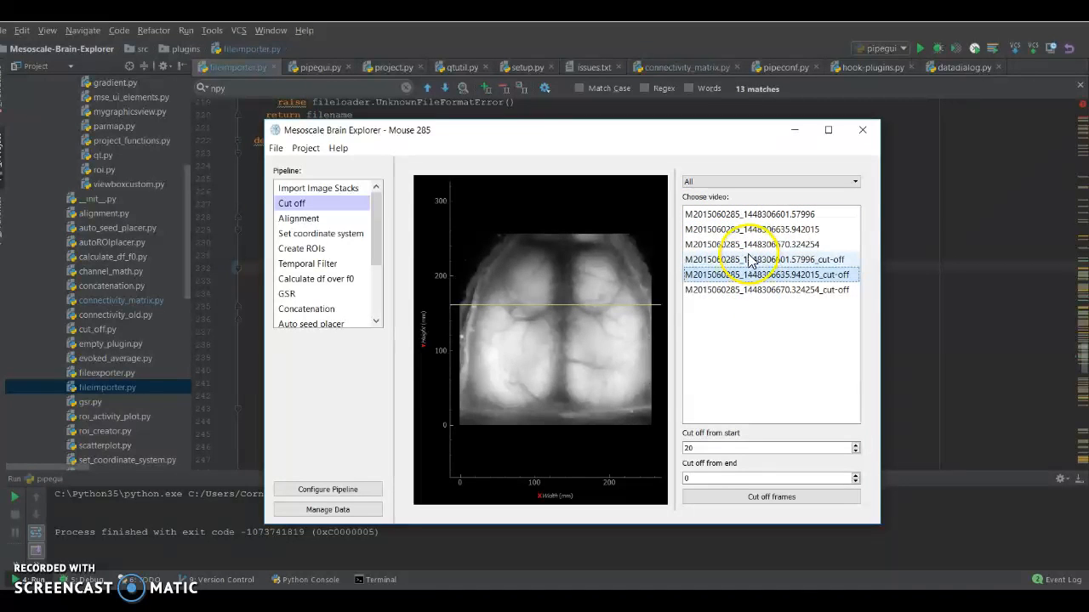
Open the first cut-off video in the frame player to check its frame count, and close the player.
double_click(747, 259)
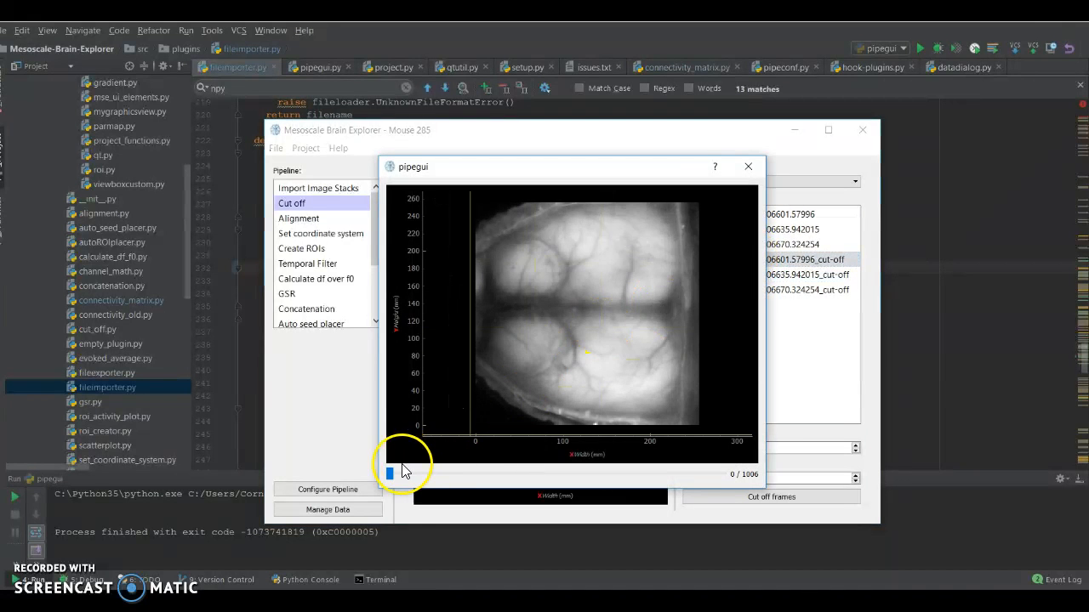
click(748, 166)
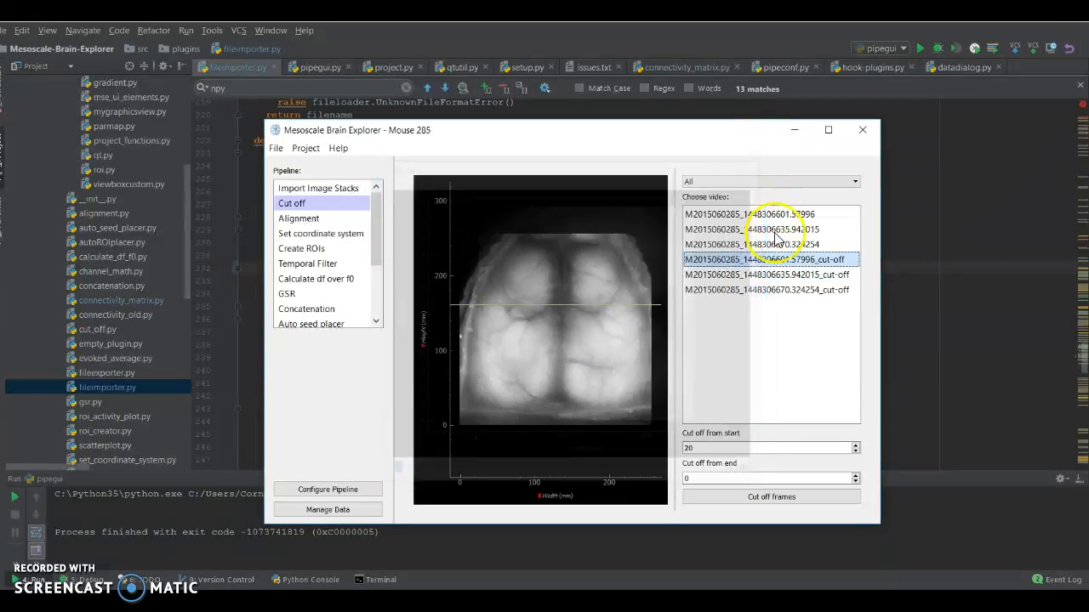
click(723, 185)
click(724, 185)
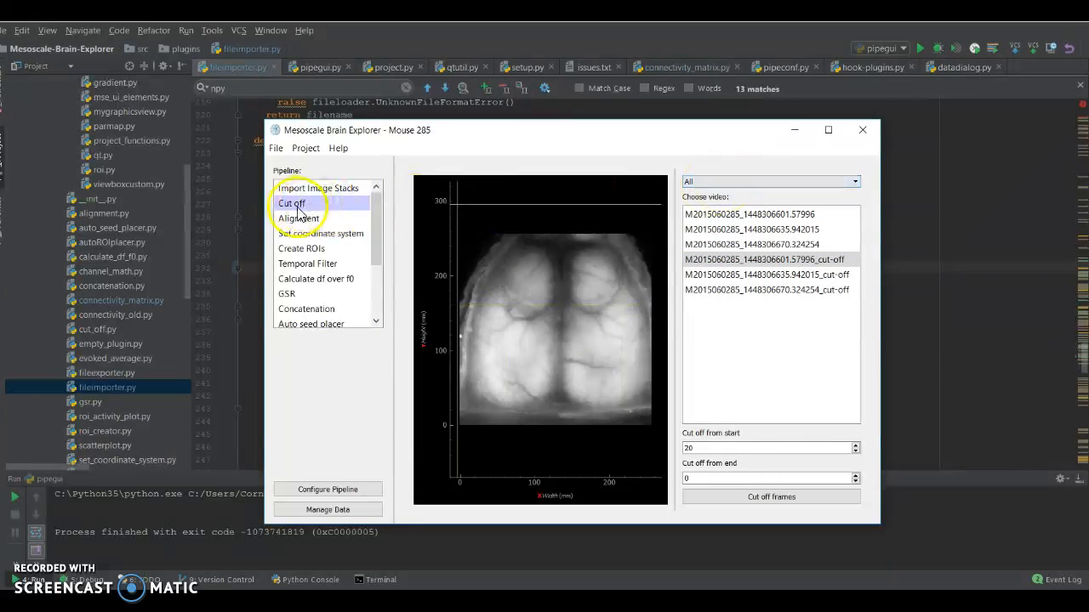
Open the Alignment plugin and filter its video list to show only the cut-off videos.
click(306, 221)
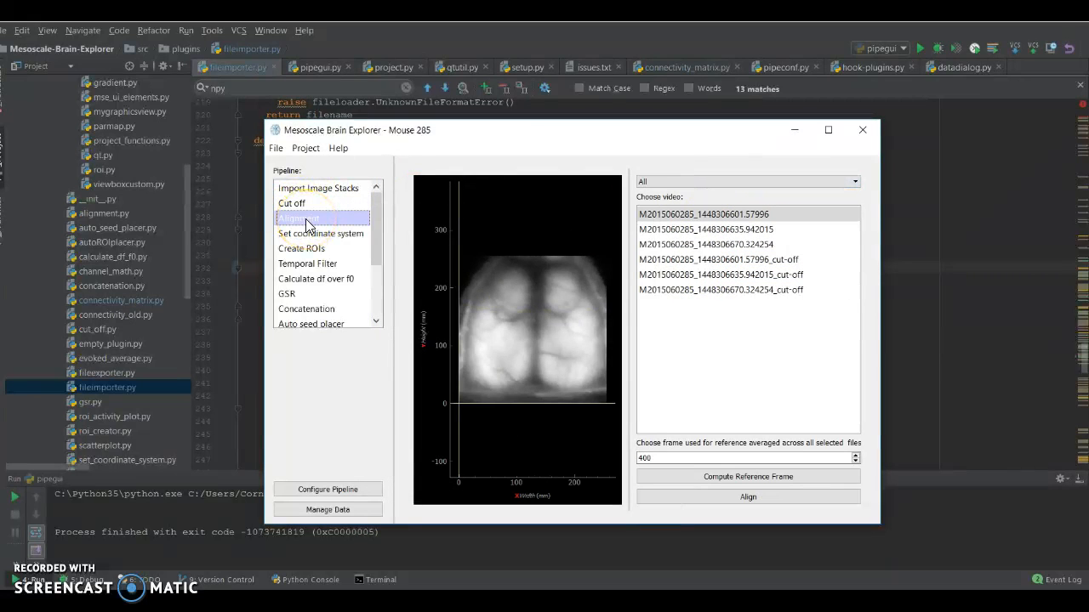
click(691, 186)
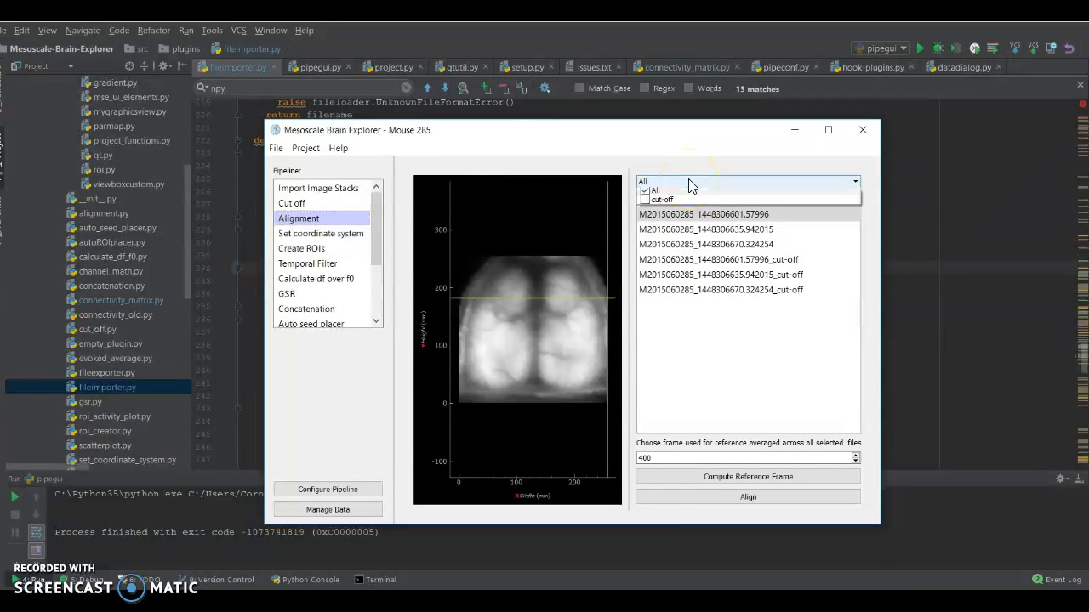
click(649, 201)
click(665, 247)
click(674, 231)
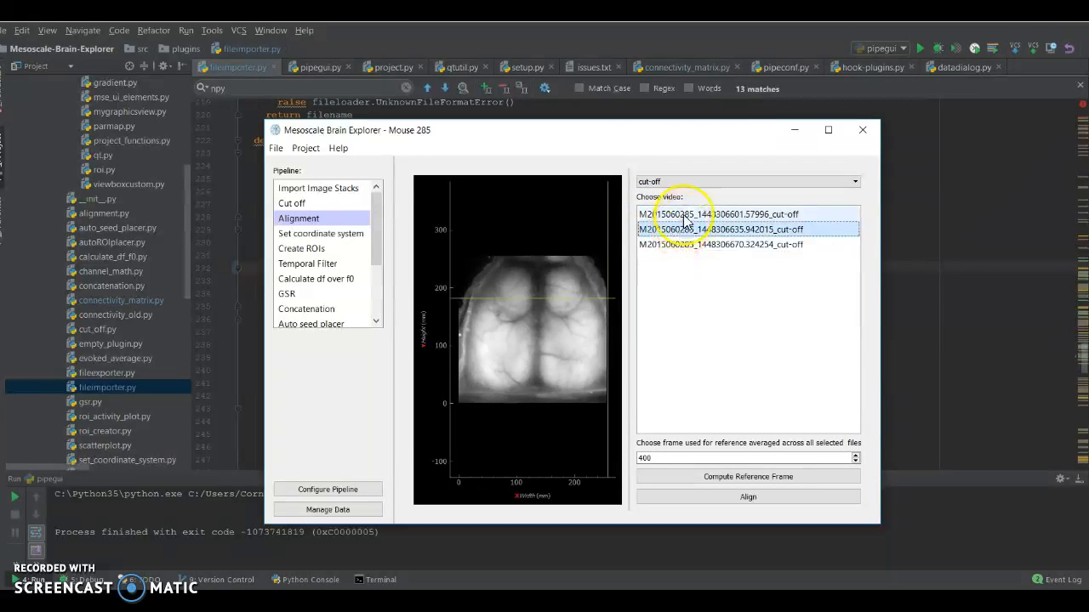
click(685, 216)
click(664, 181)
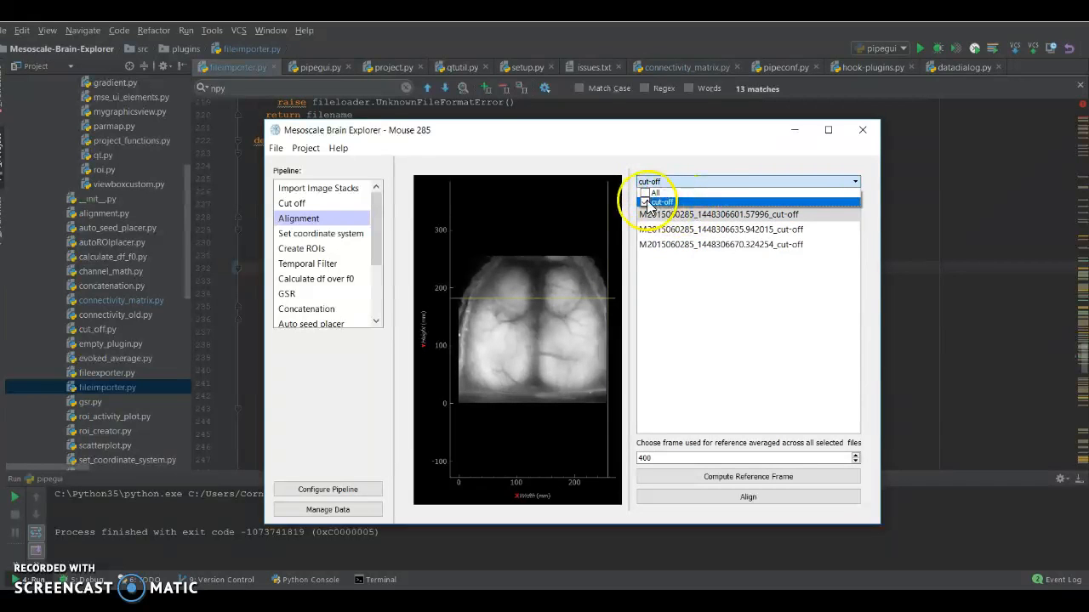
click(676, 253)
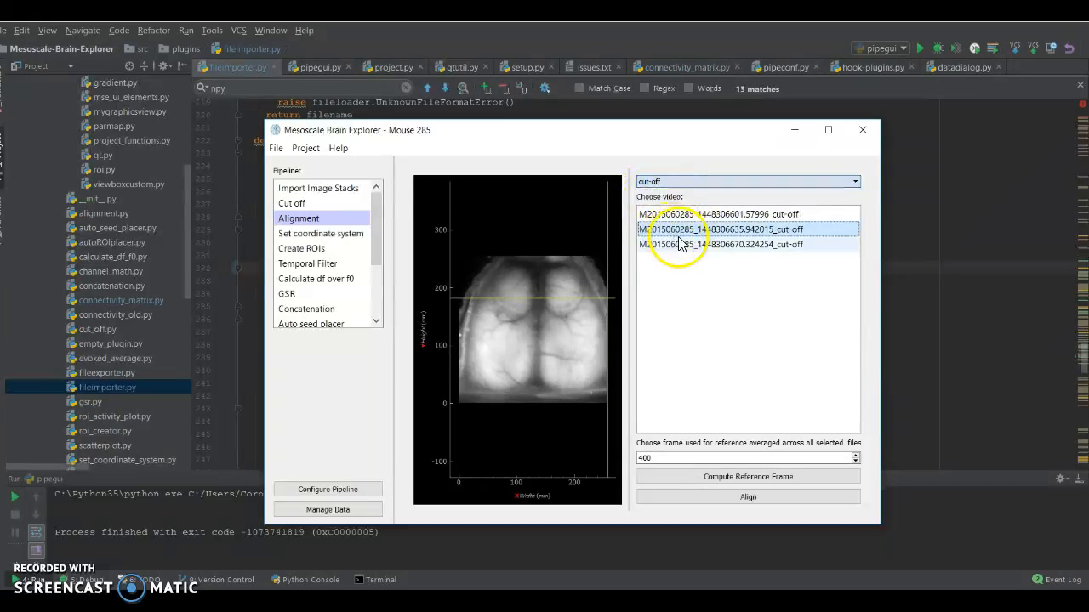
Examine the three cut-off videos and the setting for the frame averaged into the alignment reference.
click(682, 248)
click(685, 230)
click(690, 215)
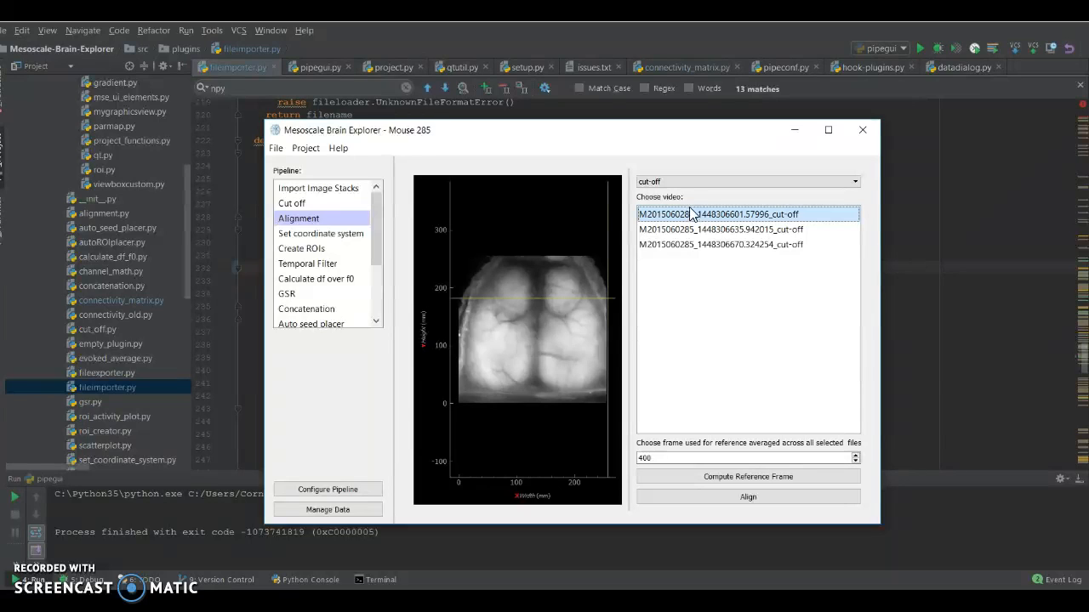
click(691, 247)
drag(693, 216, 700, 242)
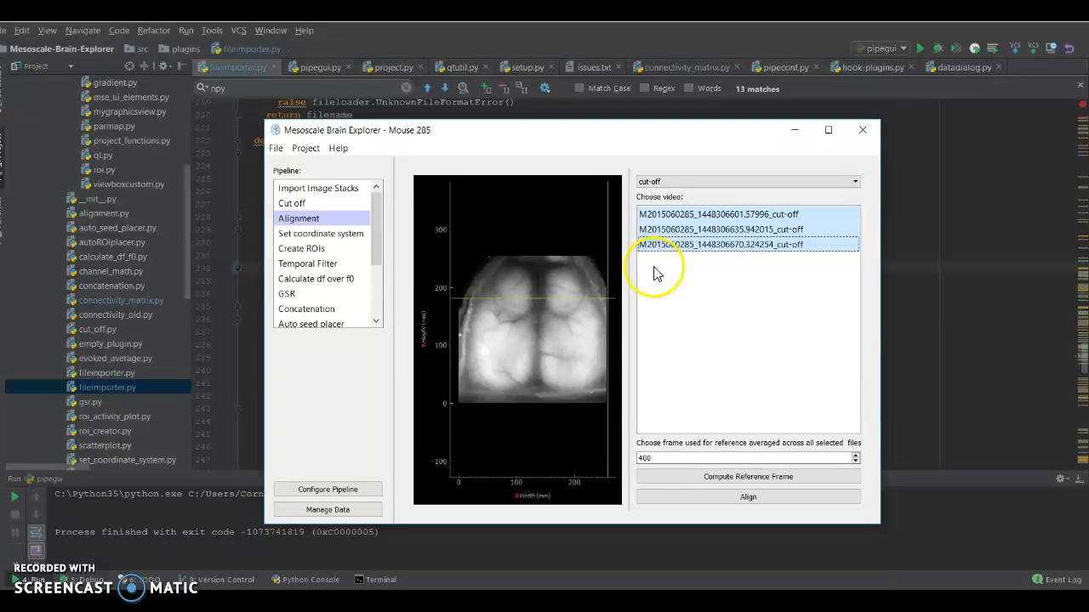
double_click(642, 459)
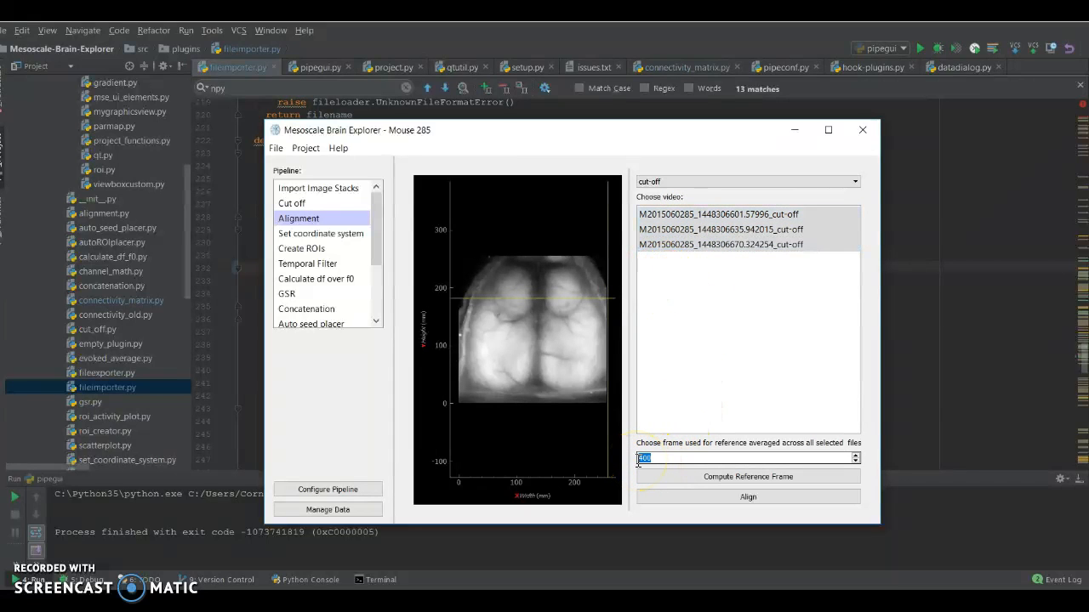
click(673, 376)
Open the first cut-off video in the frame player, view frame 400 and close the player.
click(688, 227)
double_click(687, 221)
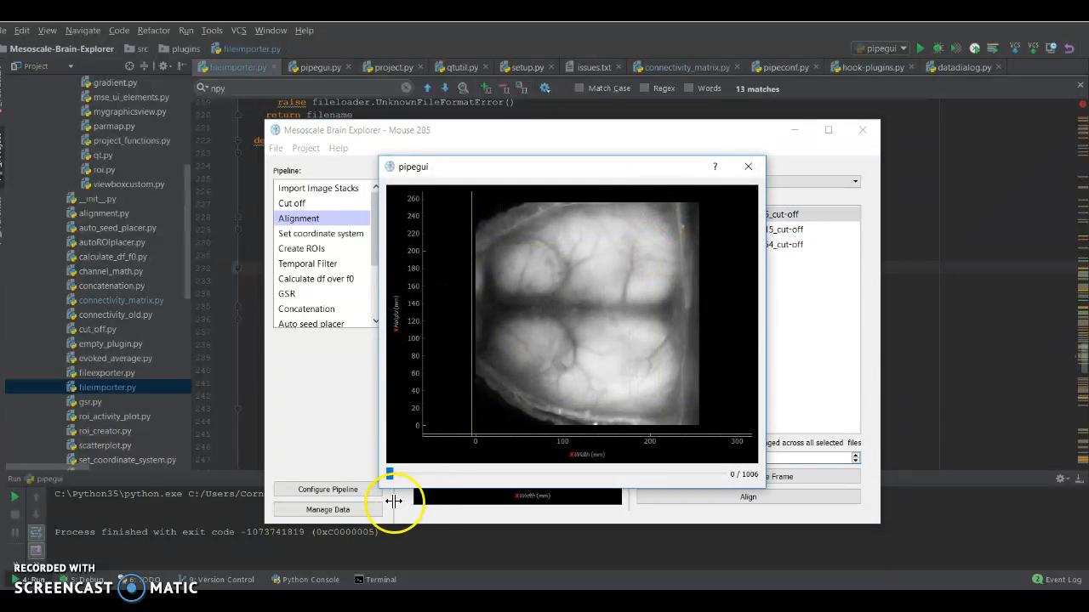
drag(384, 472, 519, 478)
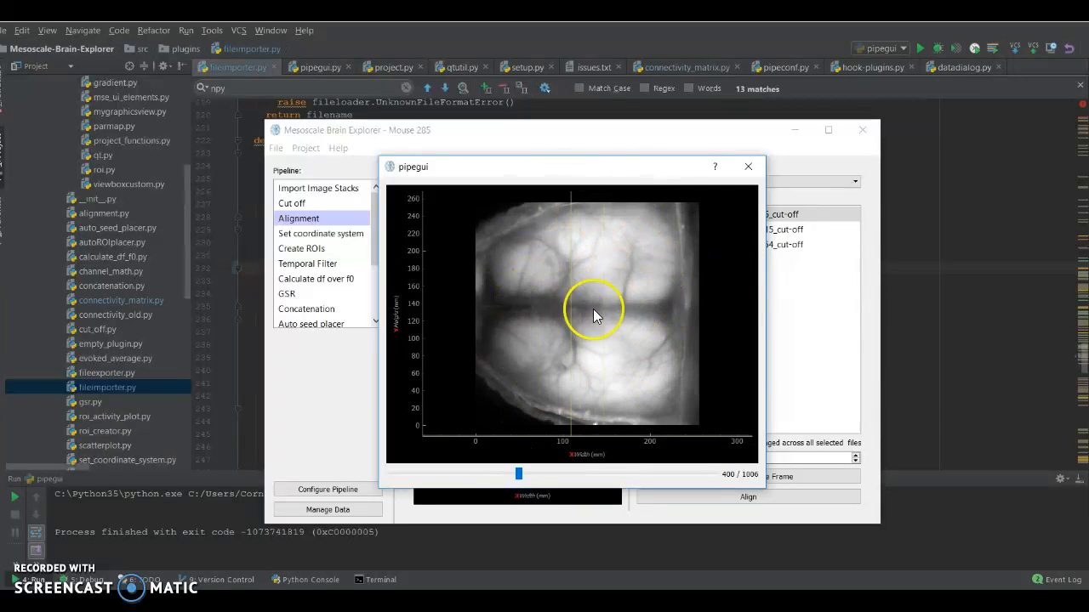
click(749, 166)
Open the second cut-off video in the frame player, view frame 400 and close the player.
double_click(724, 231)
click(482, 477)
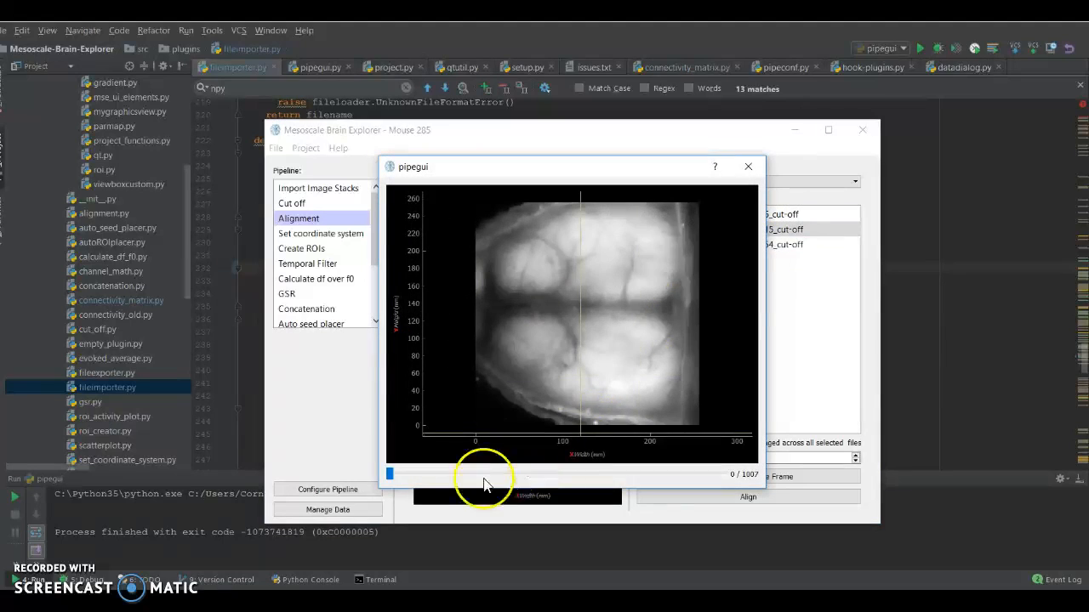
drag(393, 473, 531, 482)
key(Left)
key(Left)
key(Left)
key(Left)
key(Left)
key(Left)
key(Left)
key(Left)
key(Left)
key(Left)
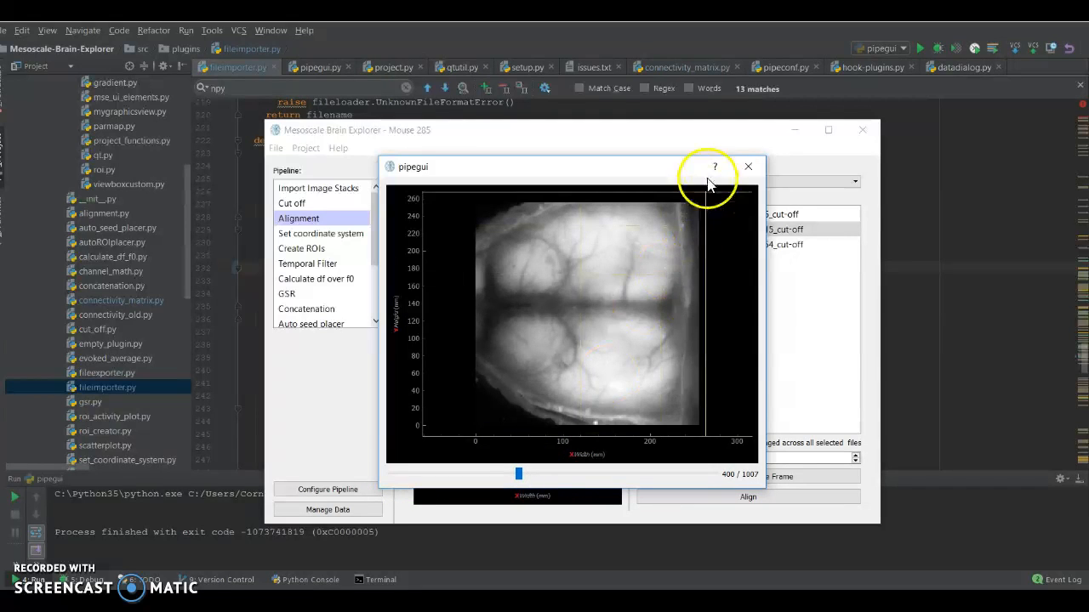
click(748, 167)
Compute the reference frame from all three cut-off videos, averaging frame 400.
click(741, 215)
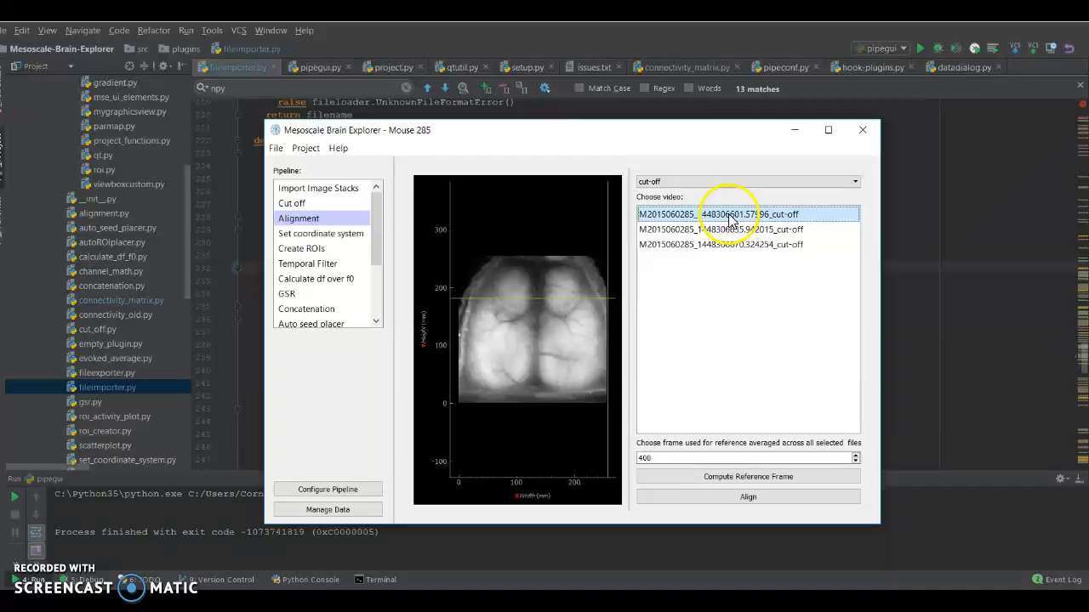
shift+click(732, 247)
click(737, 479)
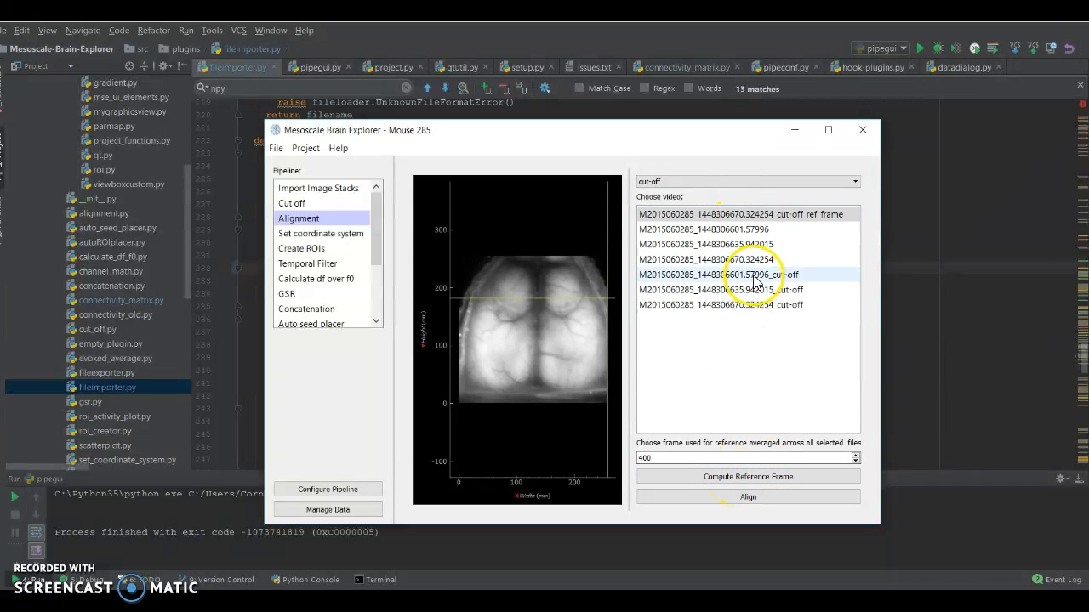
Open the computed reference frame in the frame player, inspect the averaged image beside the main window and close it.
click(721, 230)
double_click(729, 214)
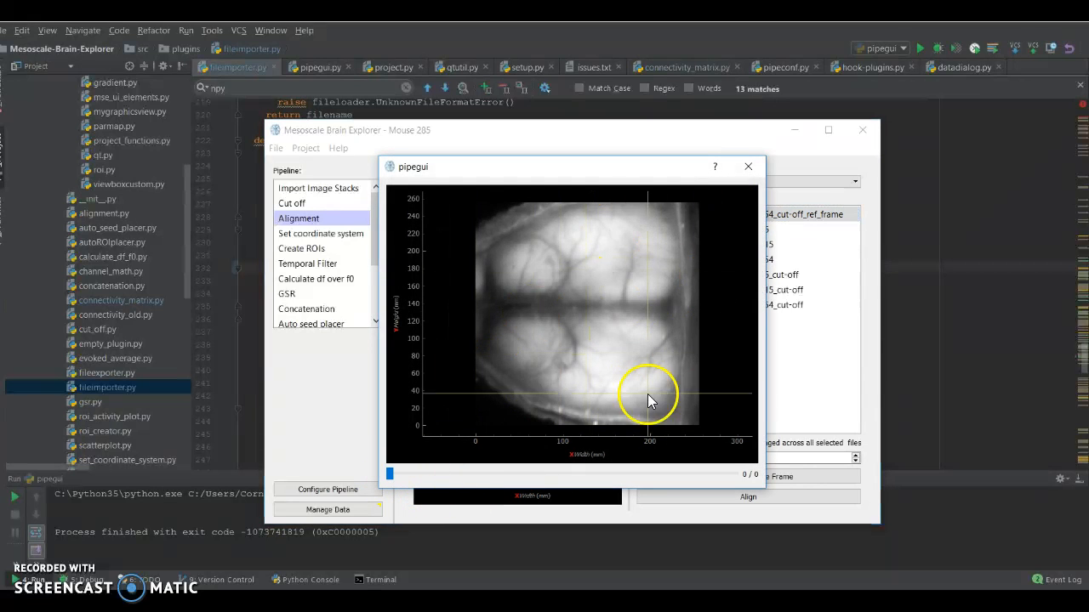
drag(521, 166, 290, 145)
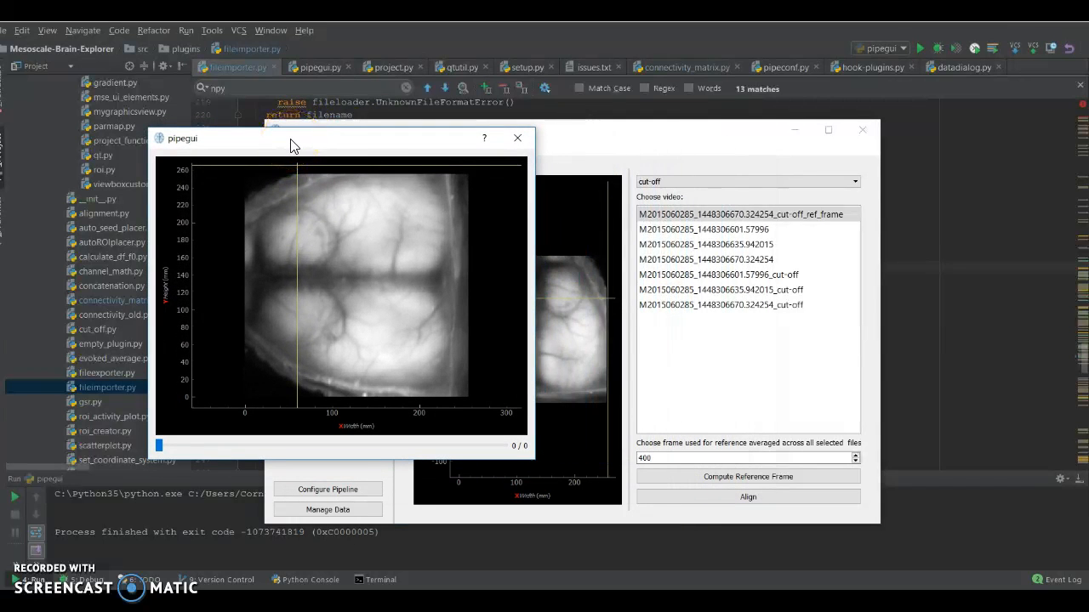
drag(291, 146, 245, 145)
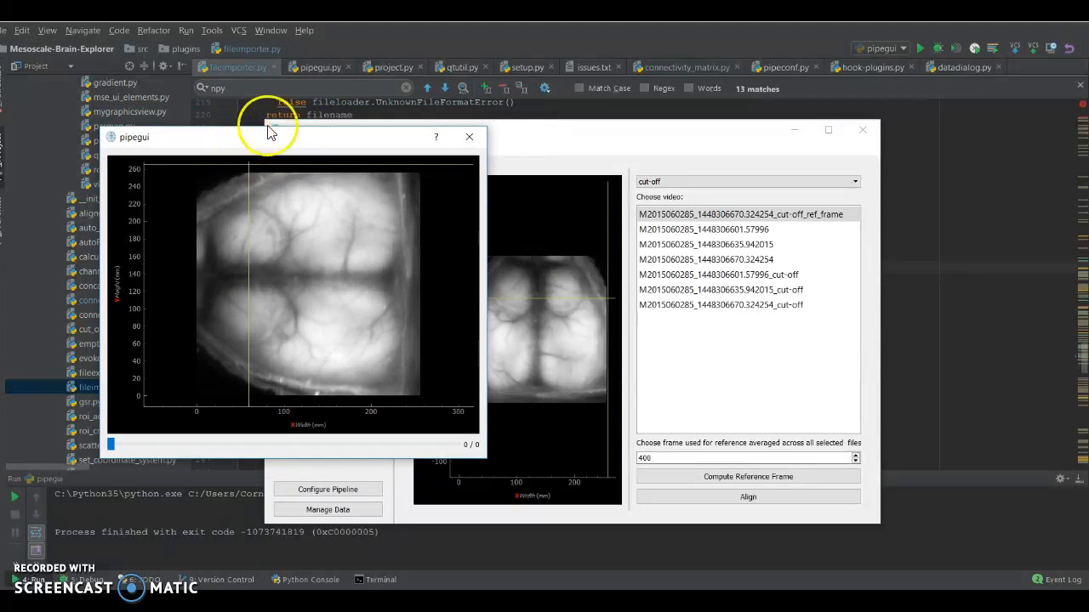
click(479, 141)
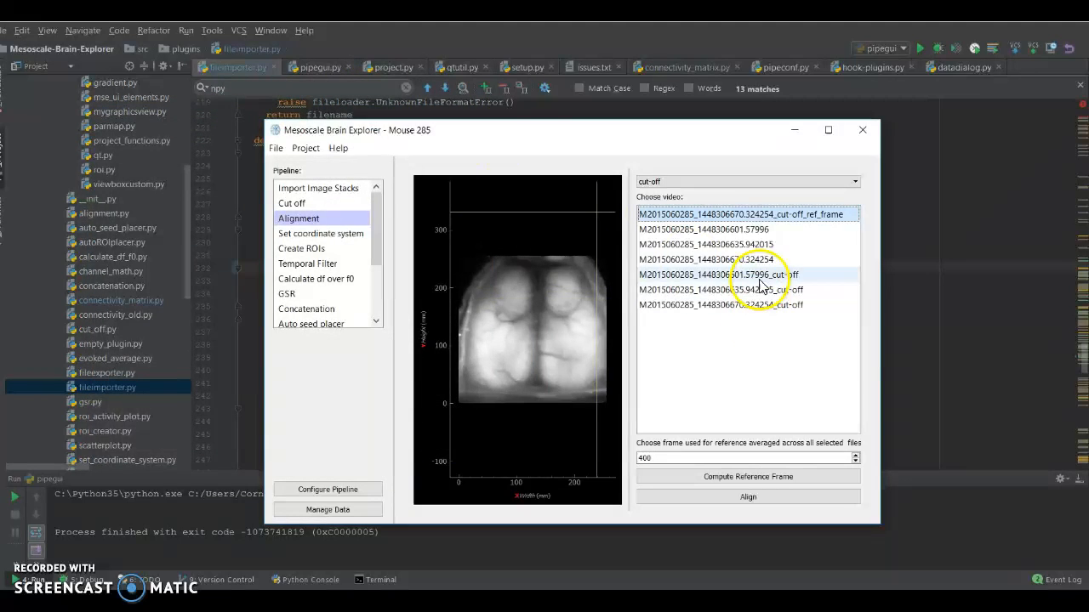
List only the cut-off videos and align all three of them to the computed cut-off reference frame.
drag(715, 274, 762, 308)
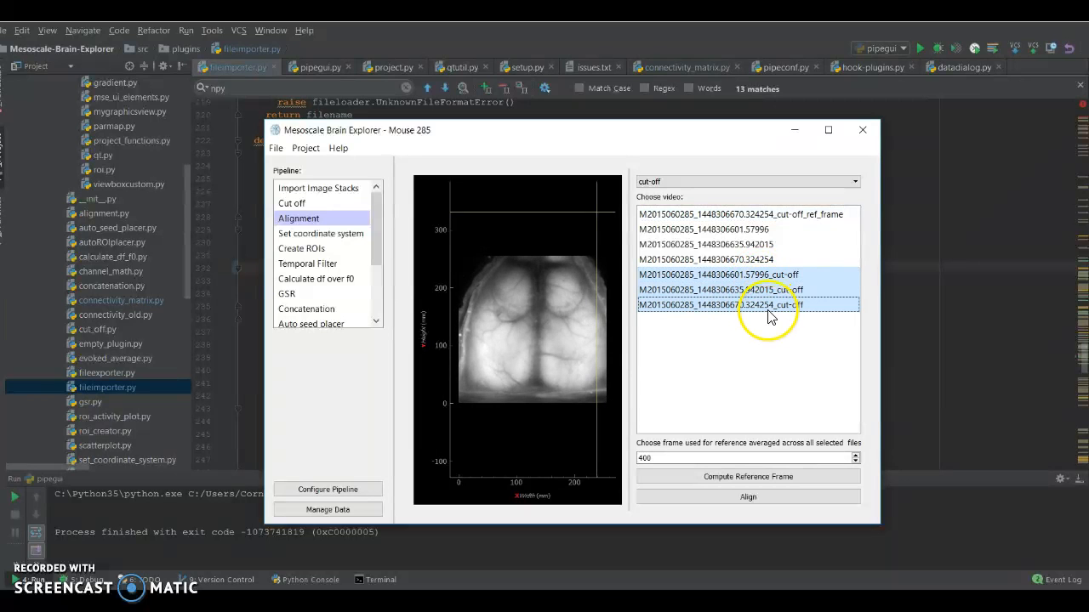
click(669, 181)
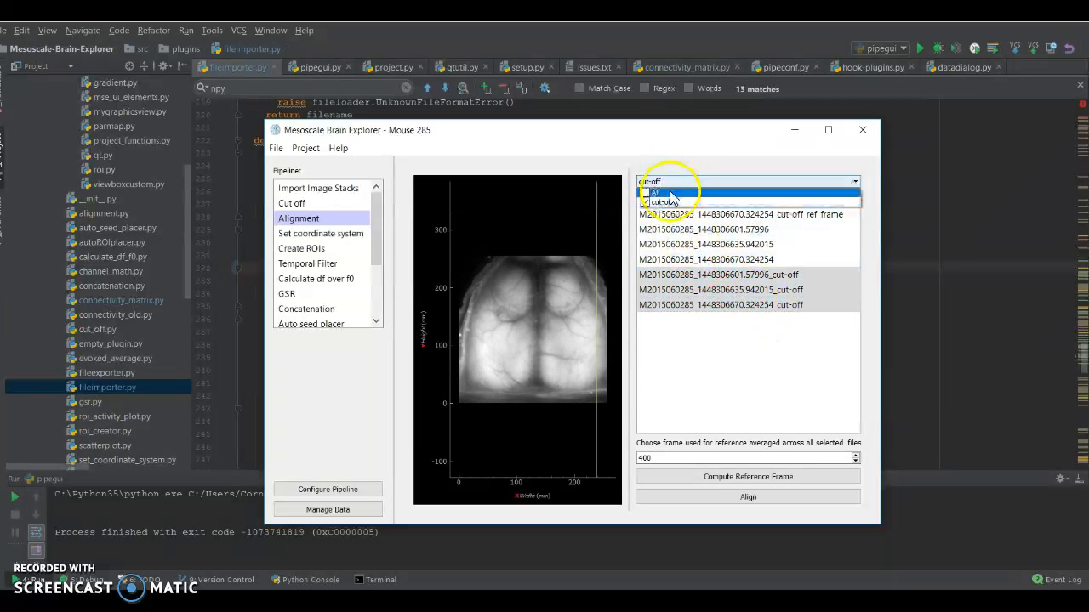
click(668, 203)
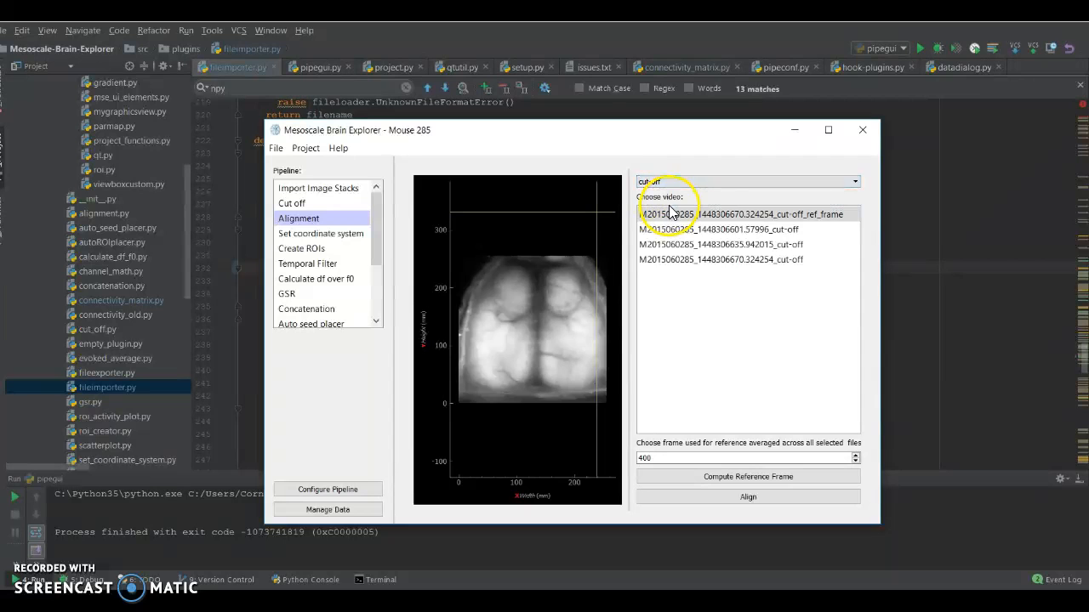
click(848, 218)
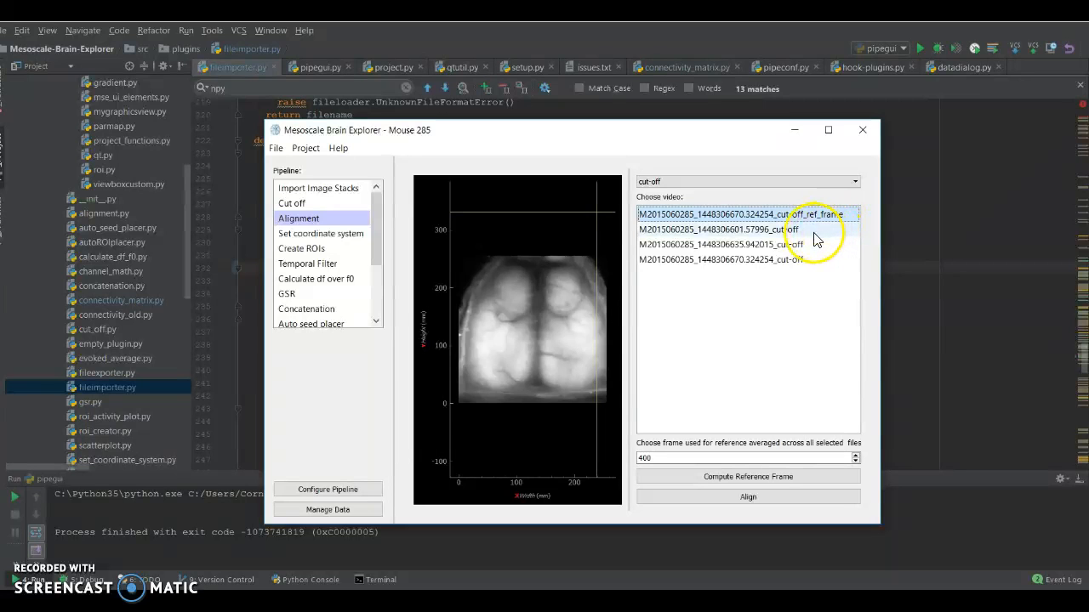
click(815, 230)
shift+click(815, 259)
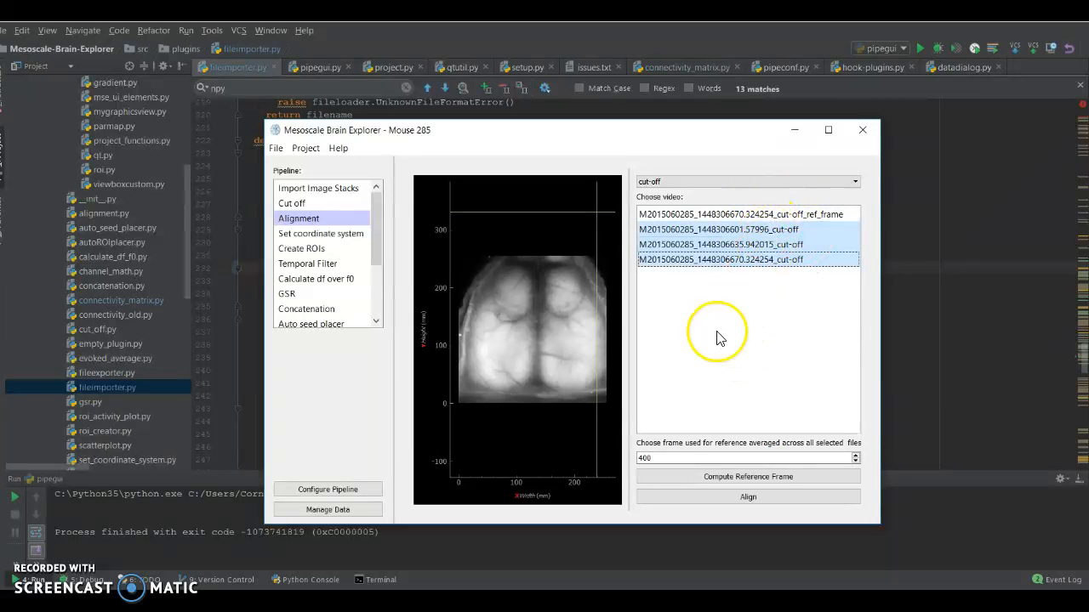
ctrl+click(761, 215)
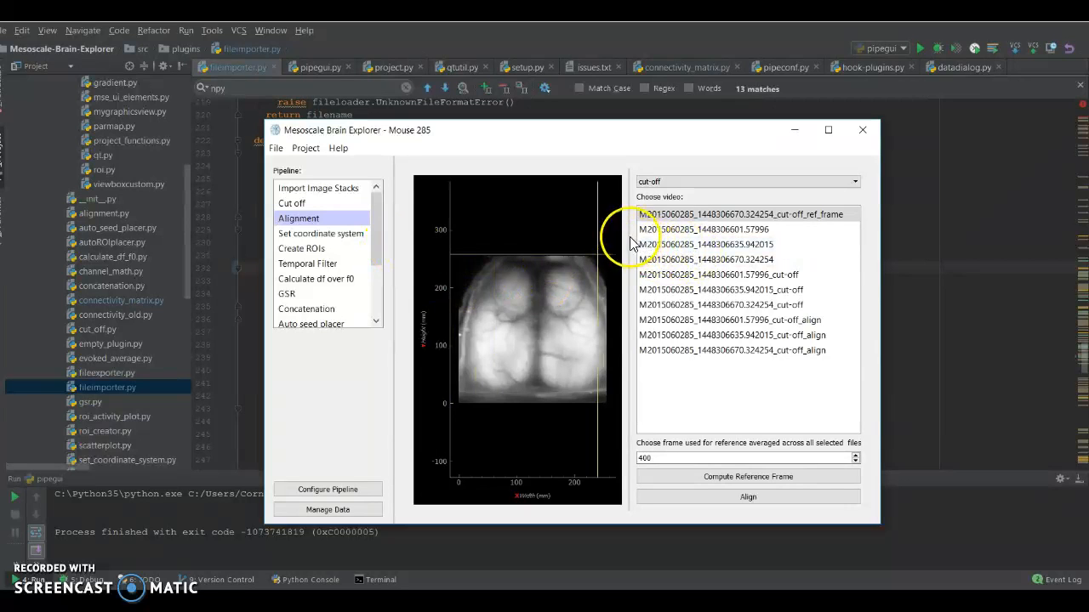
Widen the pipeline list and enlarge the main window towards its upper-left corner.
drag(394, 224, 406, 226)
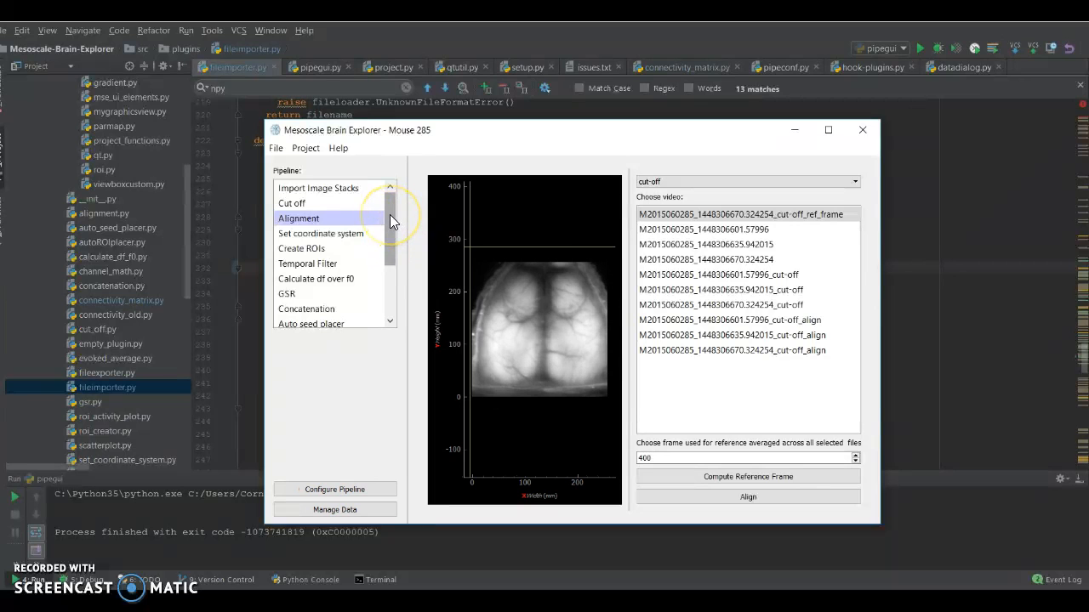
mouse_move(390, 214)
mouse_down()
mouse_move(393, 278)
mouse_move(391, 212)
mouse_up()
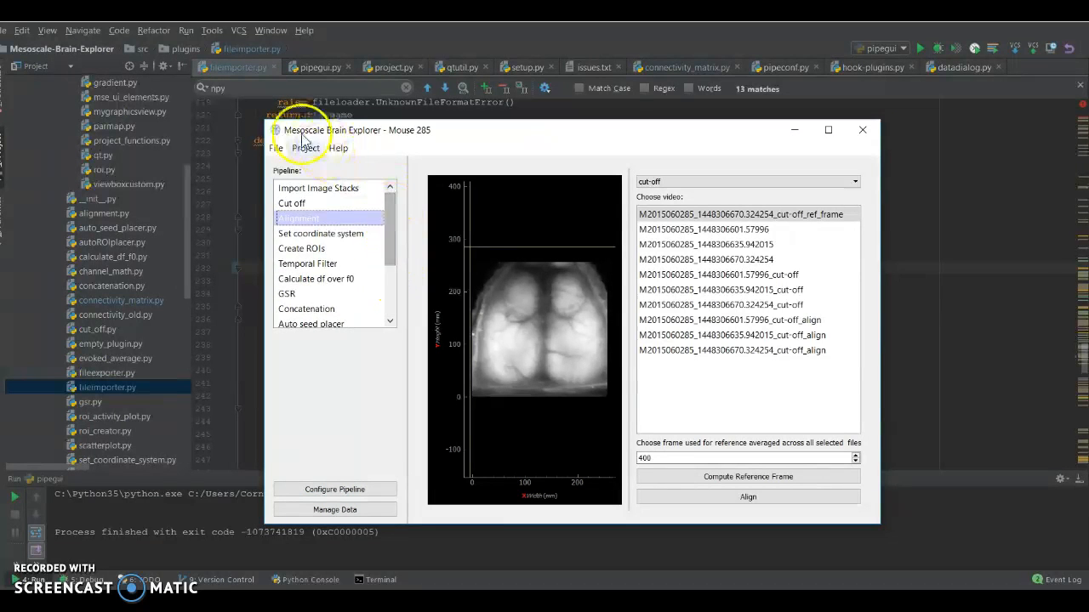
drag(264, 120, 194, 85)
Add the Spatial Filter plugin to the end of the pipeline and close the pipeline configuration.
drag(335, 198, 331, 263)
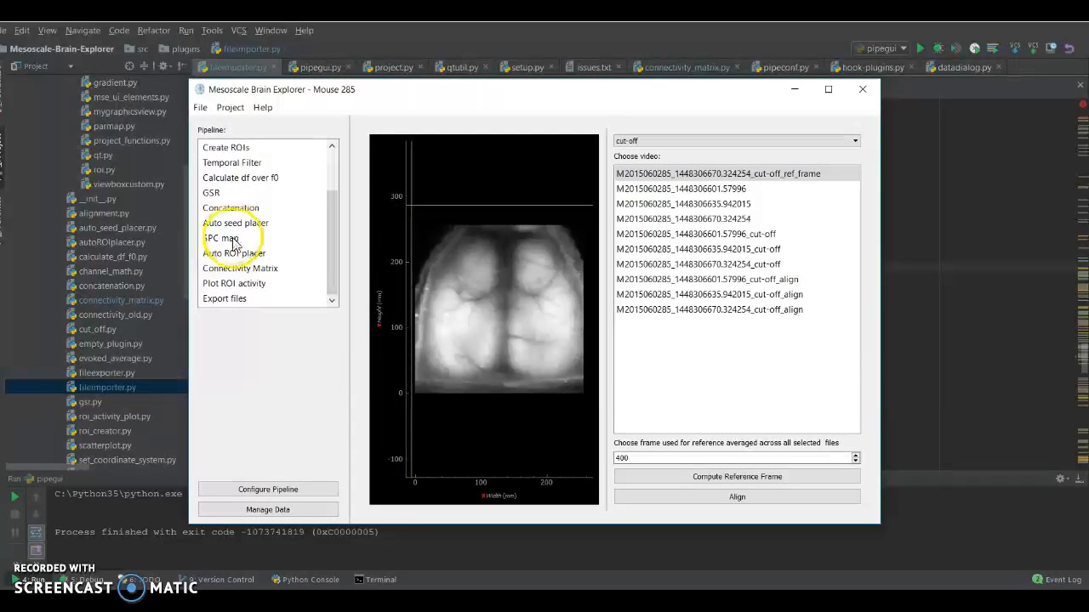
click(268, 492)
scroll(401, 332, down, 3)
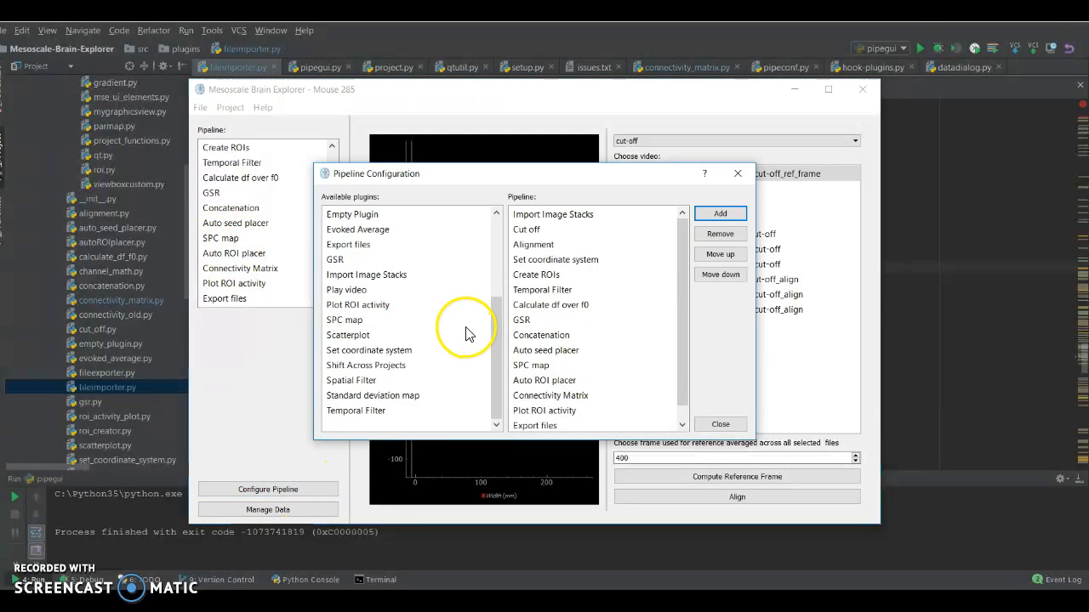
click(361, 382)
click(720, 213)
click(535, 412)
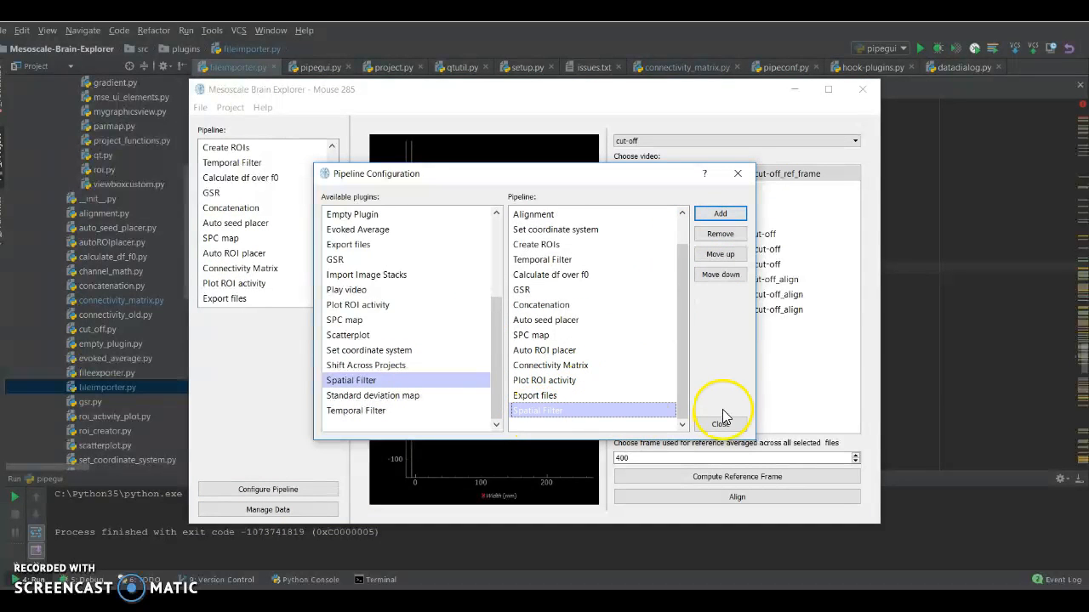
click(736, 174)
Open the Spatial Filter plugin, list only the cut-off videos and widen the video list to show full names.
scroll(211, 254, down, 1)
click(233, 299)
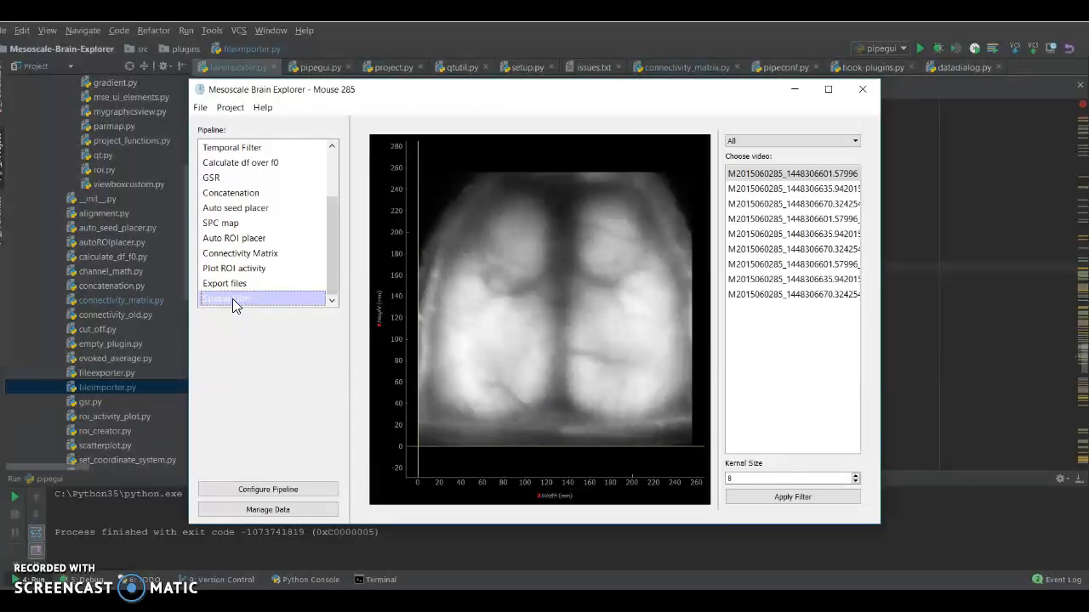
click(746, 142)
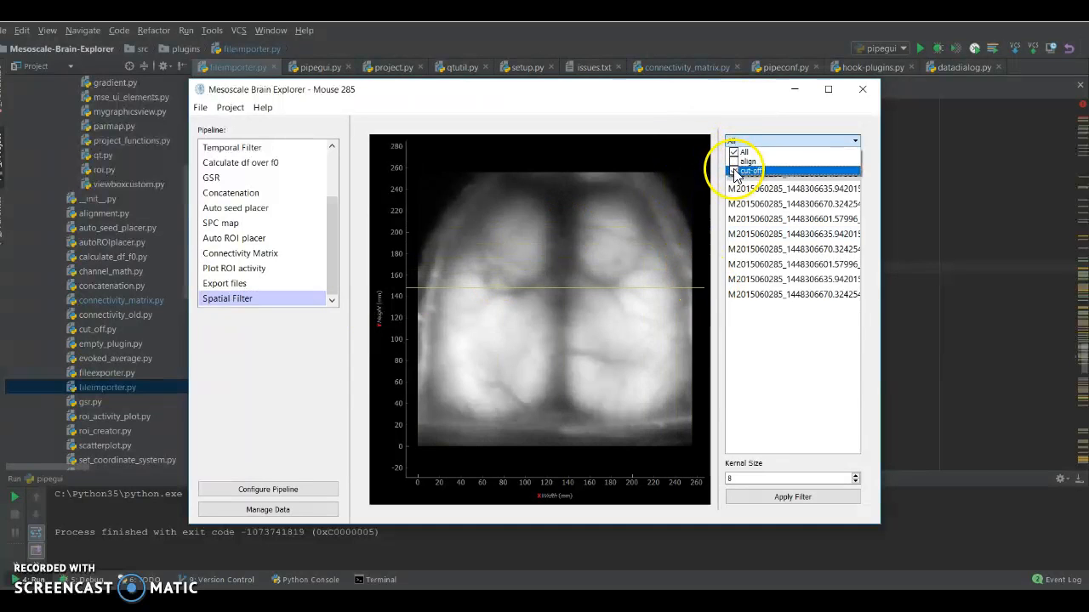
click(737, 172)
drag(717, 196, 655, 197)
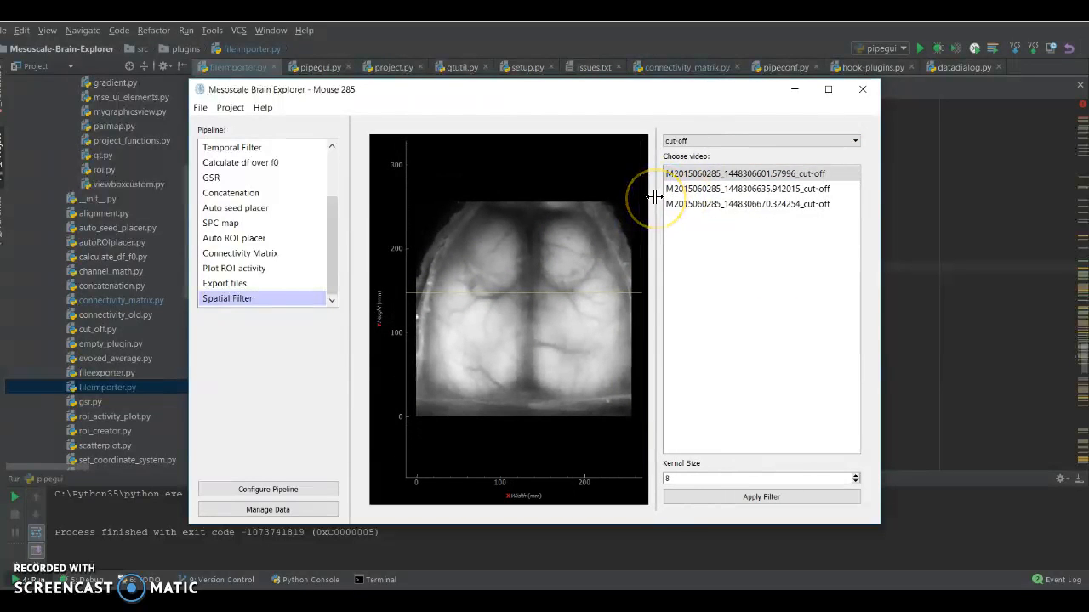
double_click(668, 479)
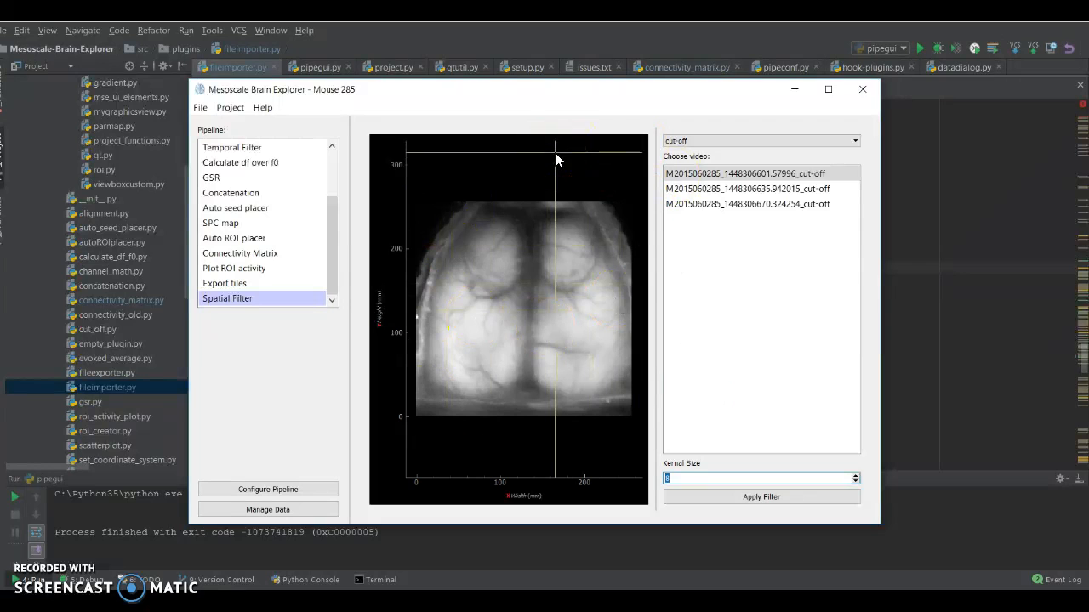
click(740, 188)
click(733, 176)
click(731, 189)
click(730, 174)
click(746, 497)
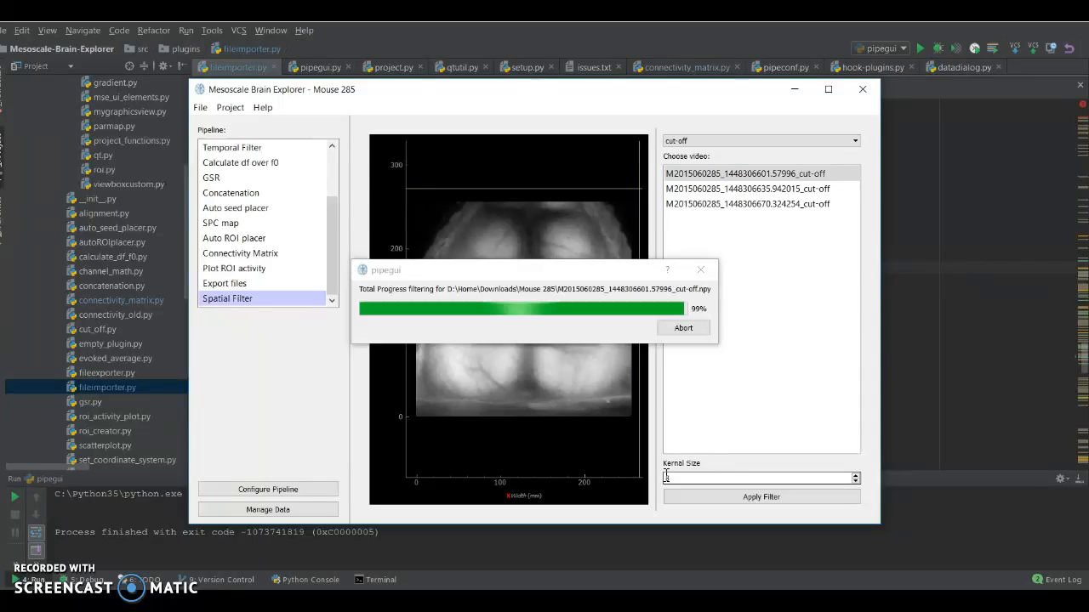
click(678, 477)
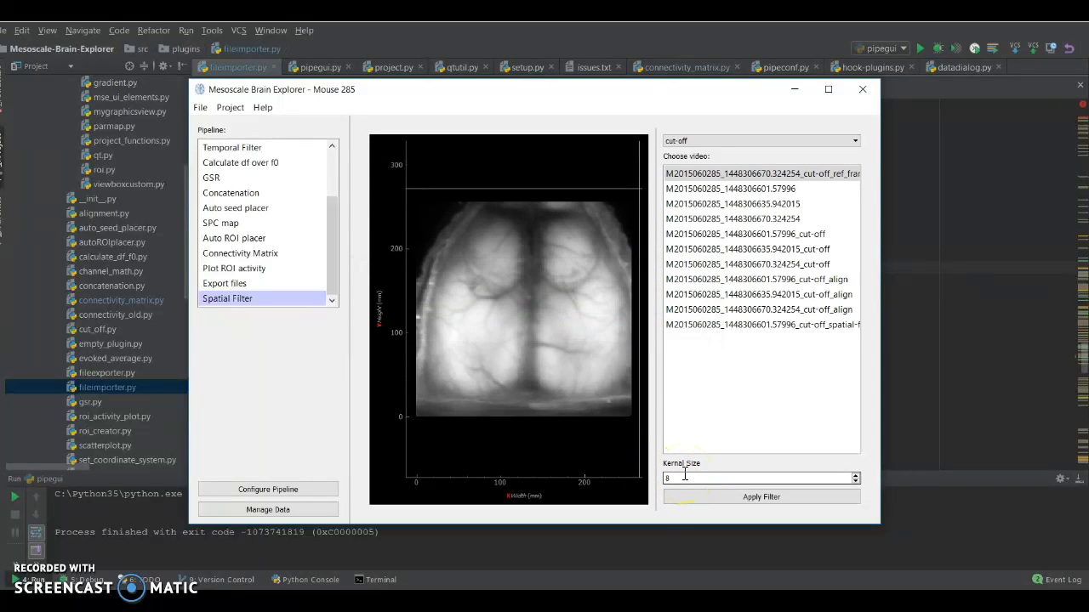
Widen the video list, then open the cut-off reference frame in the frame player and close it.
drag(653, 230, 595, 230)
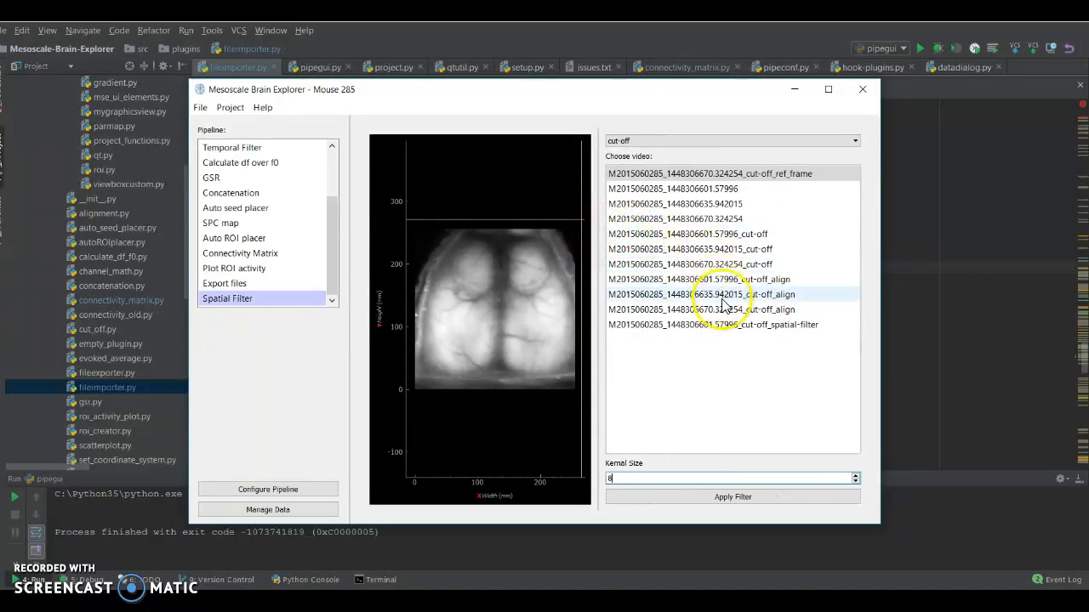
double_click(678, 174)
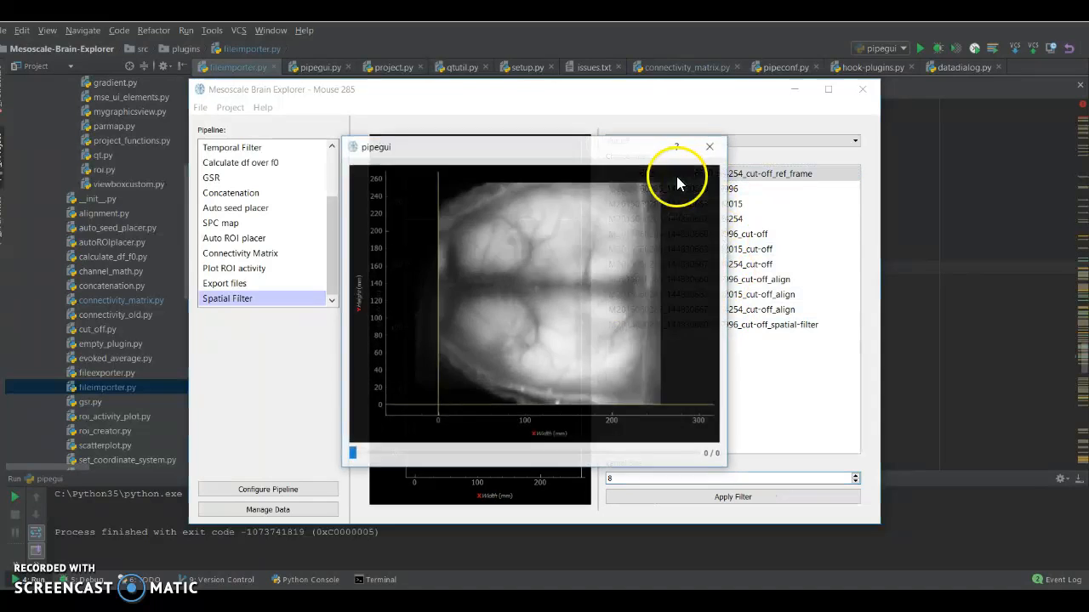
click(710, 146)
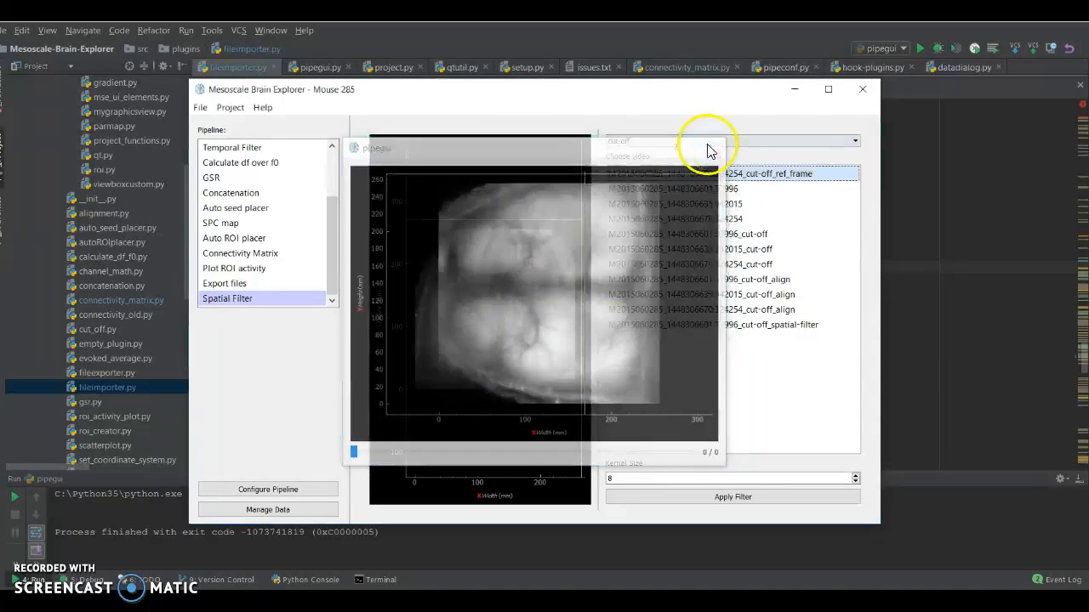
Open the spatially filtered video in the frame player, inspect its smoothed frames and close the player, doing this twice.
double_click(705, 325)
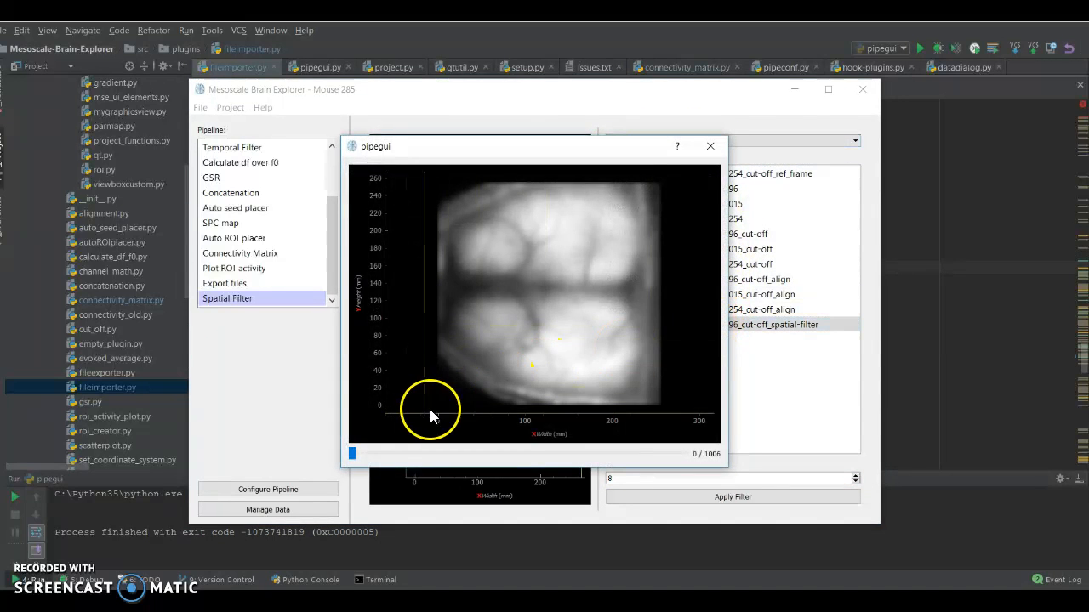
mouse_move(357, 457)
mouse_down()
mouse_move(626, 456)
mouse_move(356, 458)
mouse_up()
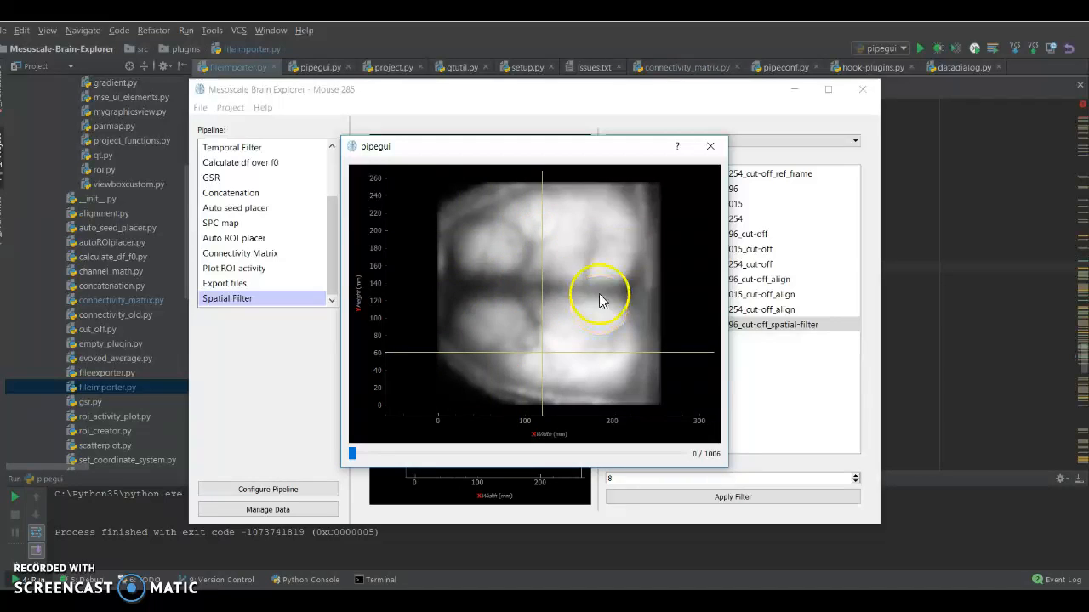
click(710, 147)
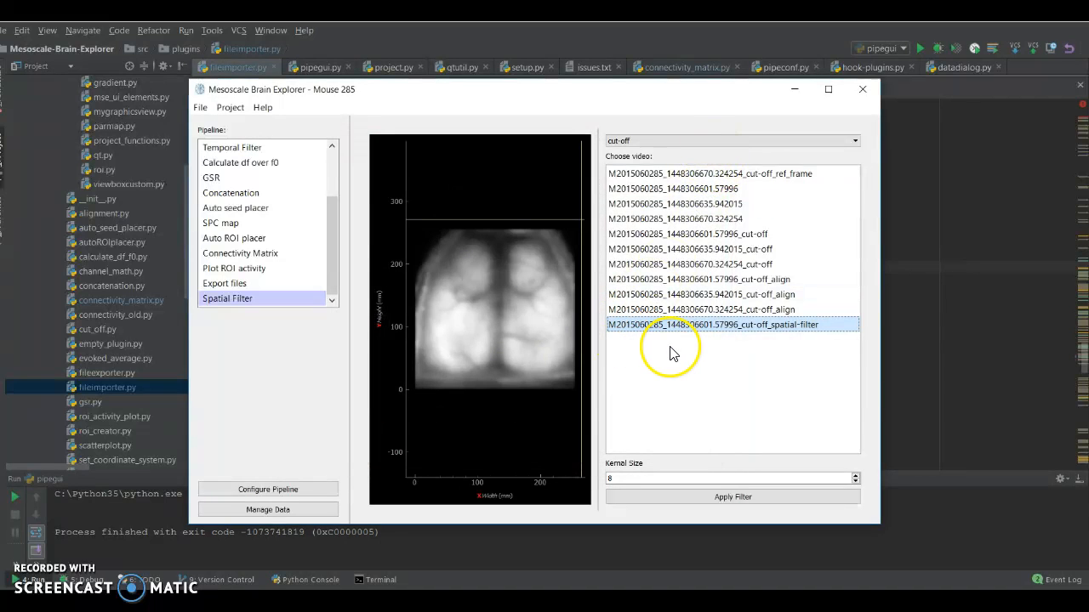
double_click(692, 329)
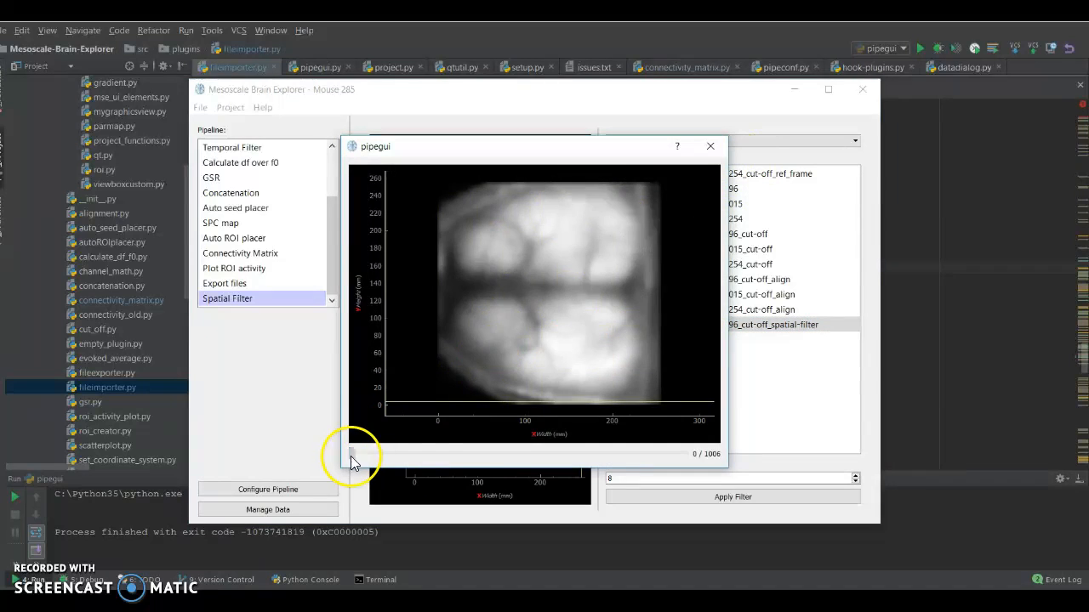
click(627, 451)
click(710, 146)
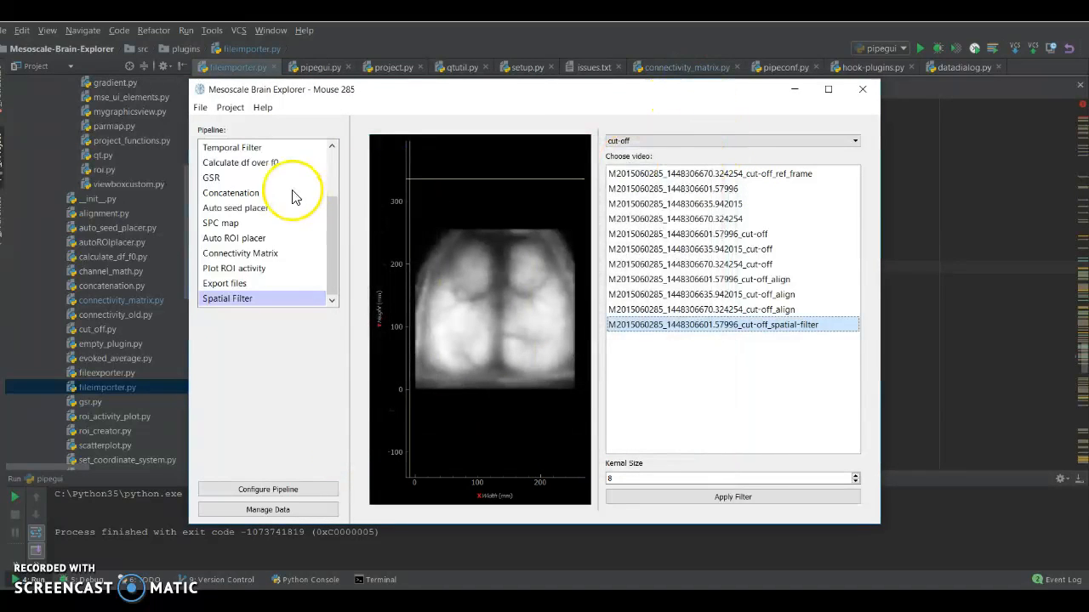
Return to the Alignment plugin and compute a reference frame from the spatially filtered video, using frame 400.
scroll(292, 195, up, 2)
click(230, 223)
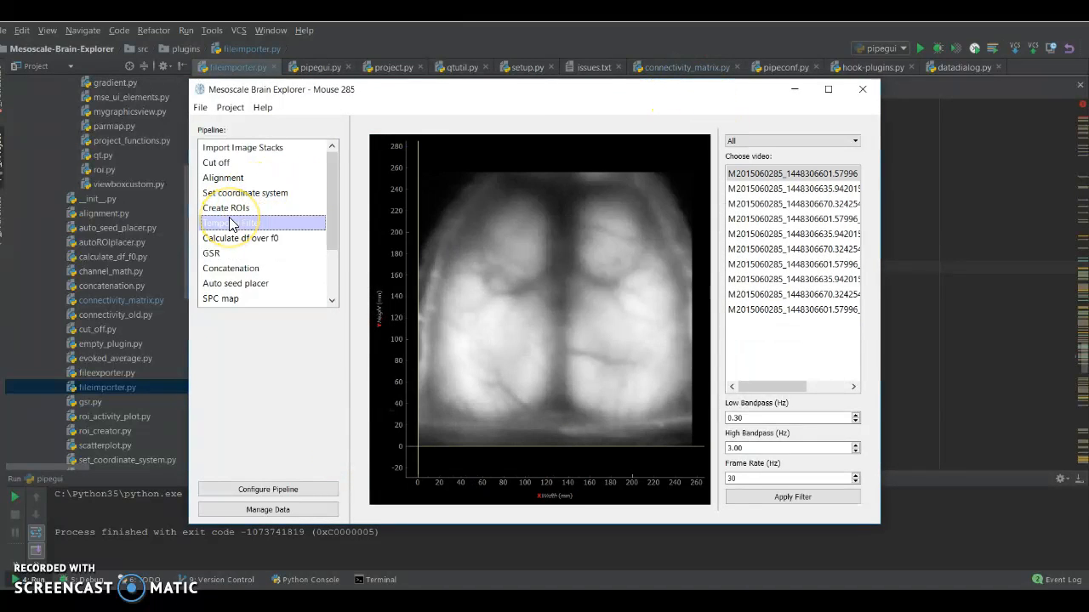
click(230, 178)
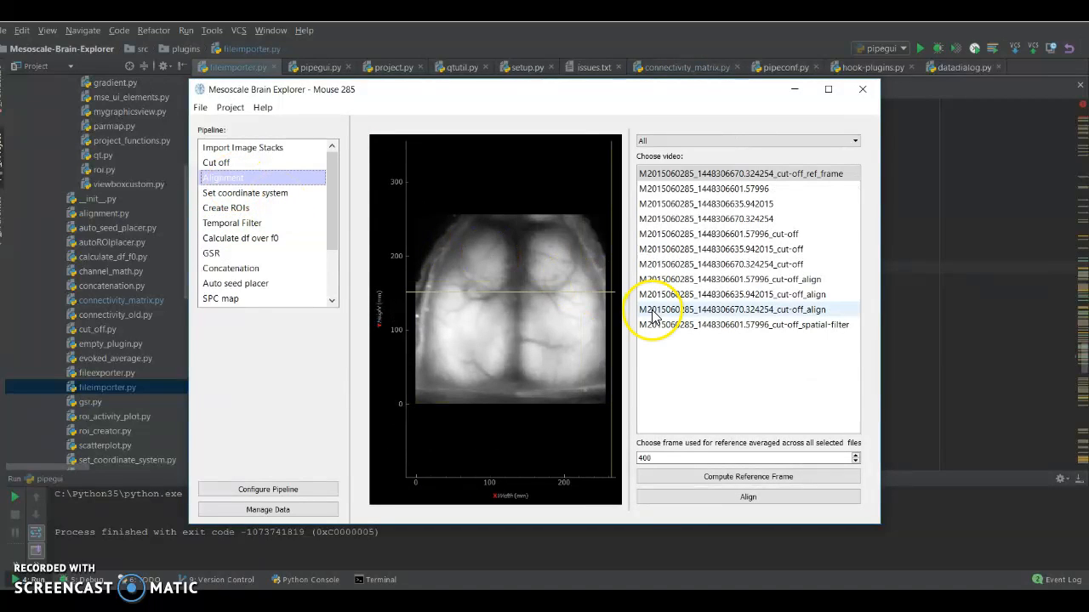
click(687, 326)
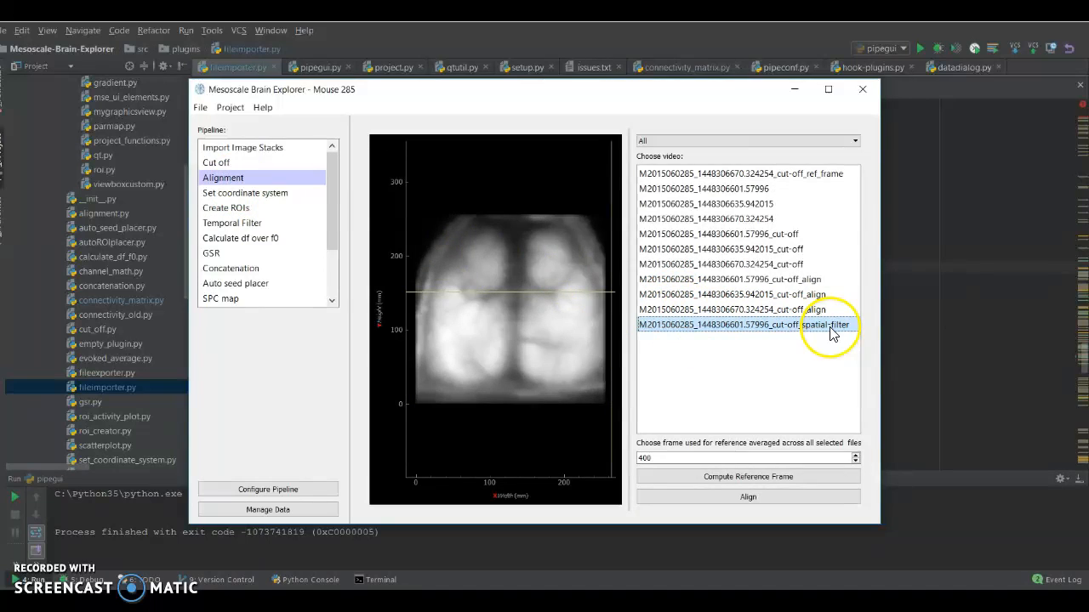
click(742, 477)
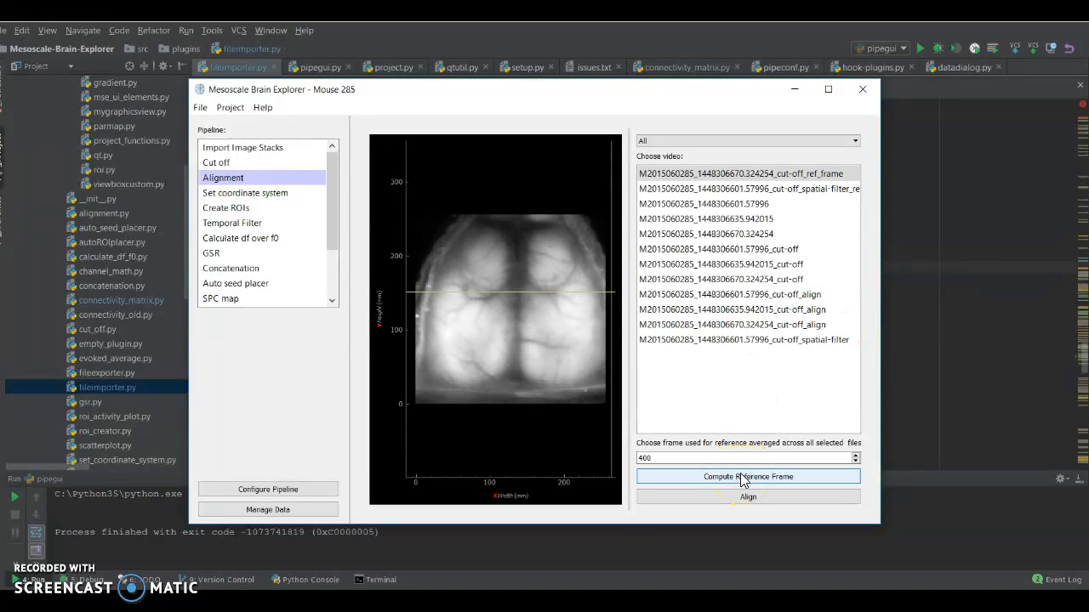
Widen the video list, view the spatial-filter reference frame in the frame player and close it.
drag(630, 226, 578, 228)
double_click(651, 193)
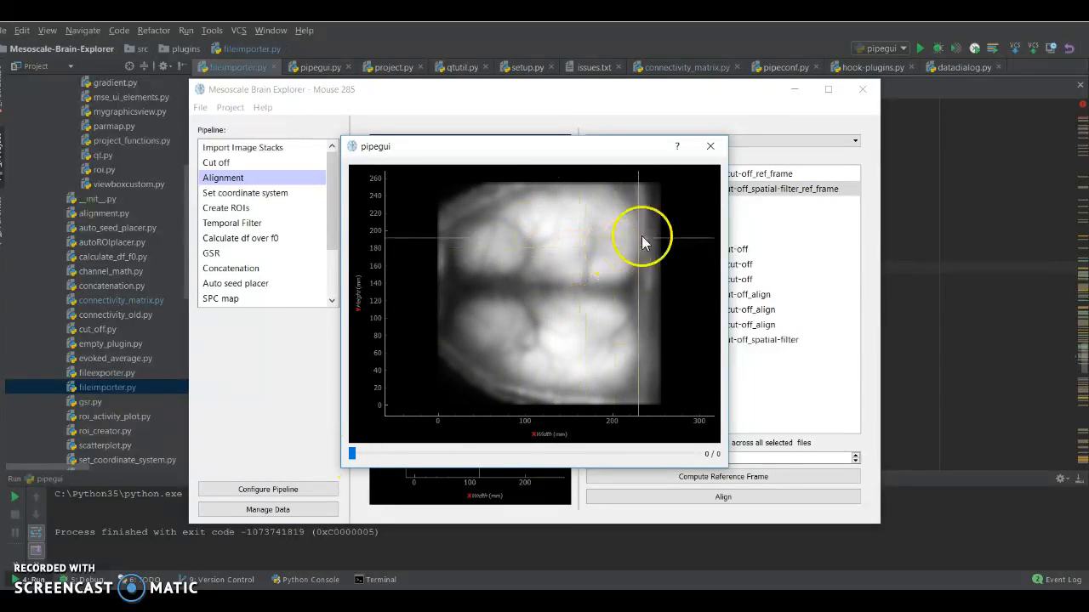
click(711, 147)
Open the spatially filtered video in the frame player, advance to frame 617 and close the player.
double_click(708, 342)
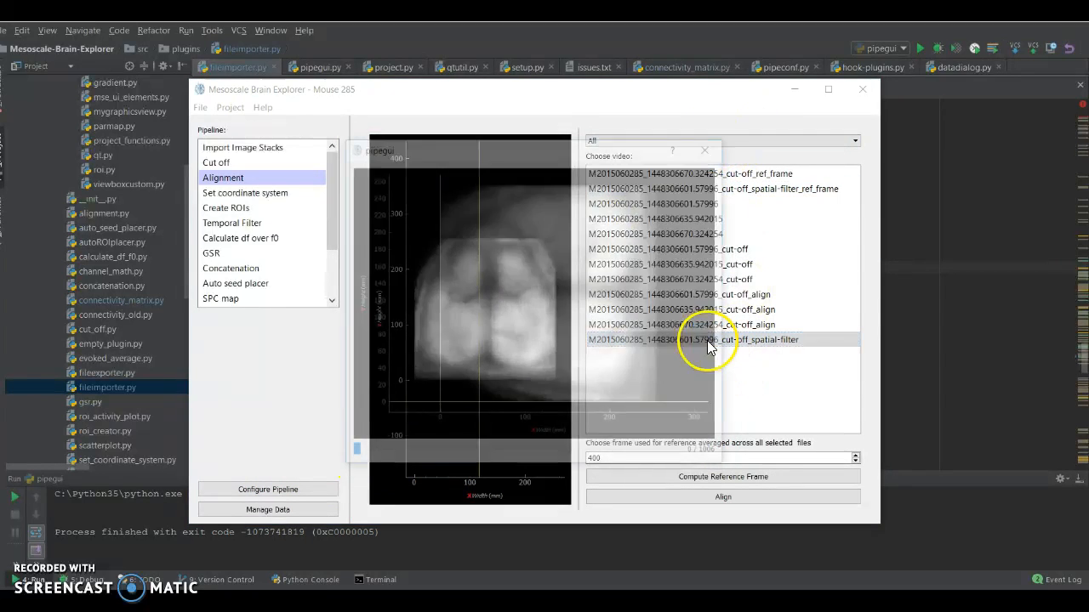
drag(350, 455, 552, 455)
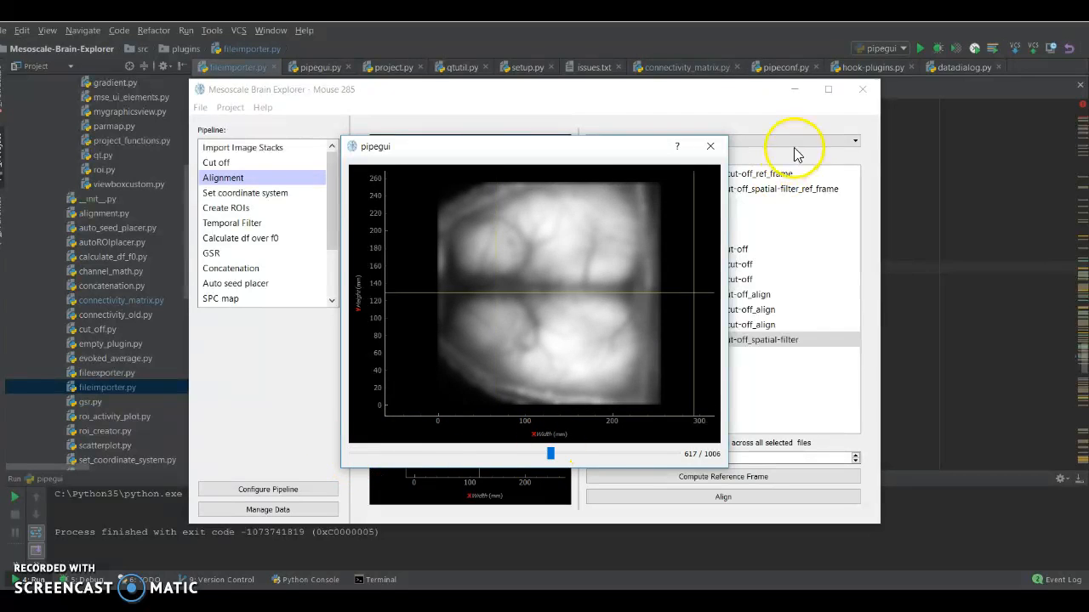
click(708, 148)
Select the spatial-filter reference frame together with the three cut-off videos in the Alignment plugin.
click(743, 194)
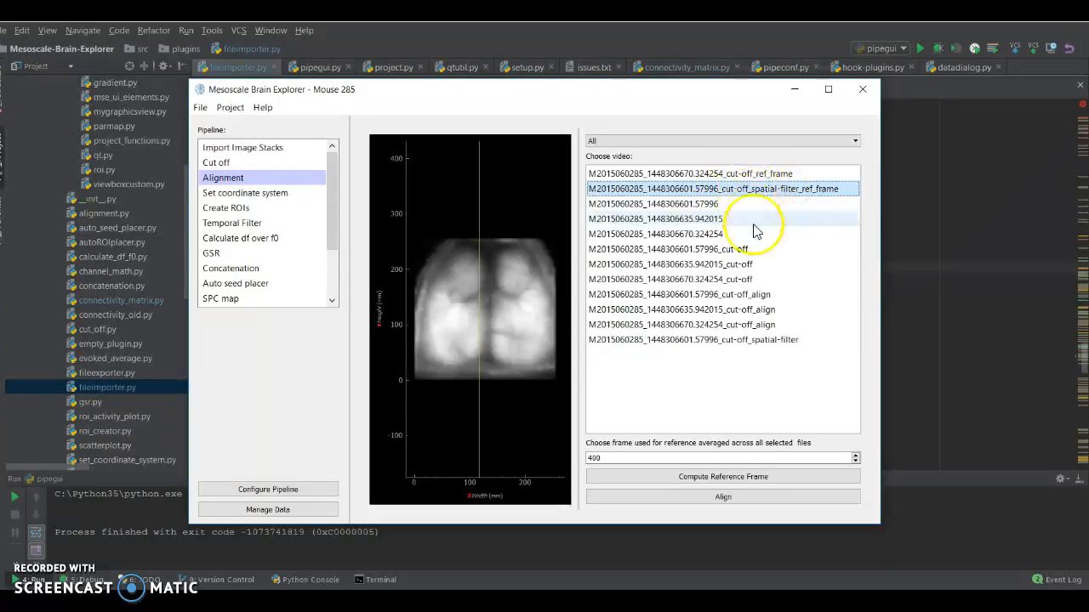
ctrl+click(752, 250)
ctrl+click(753, 265)
ctrl+click(756, 280)
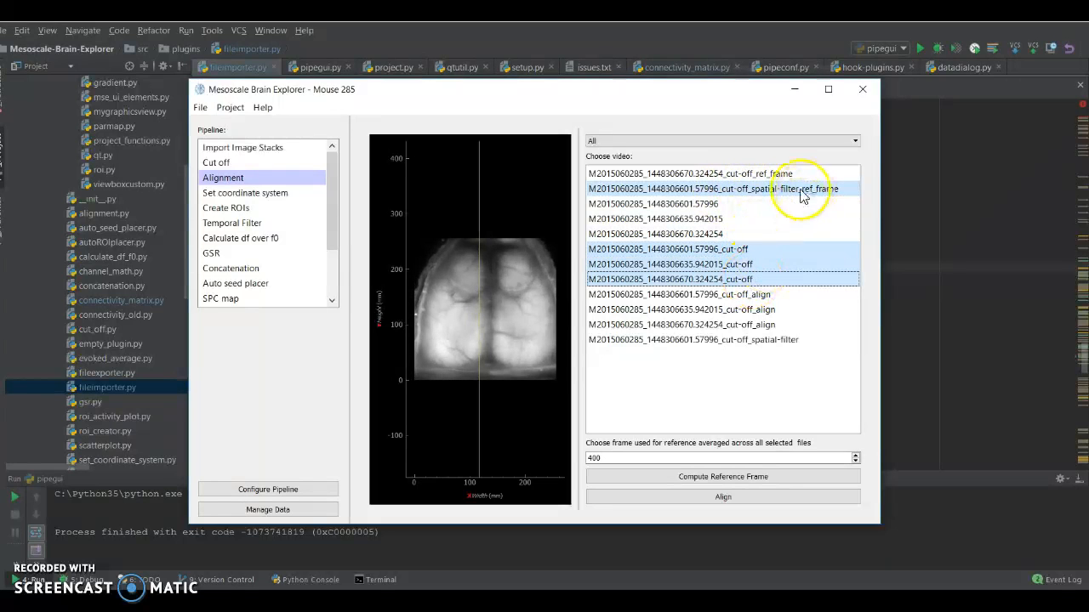